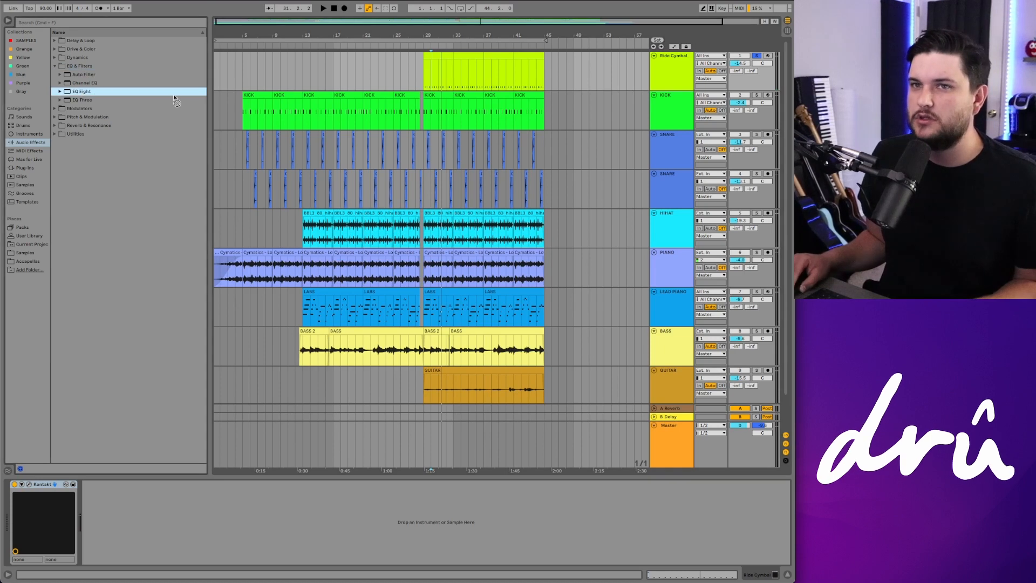
Step: Add an EQ Eight to the Ride Cymbal track and set a four-bar loop starting at bar 33
{"action": "left_click_drag", "start_coordinate": [127, 507], "coordinate": [127, 509]}
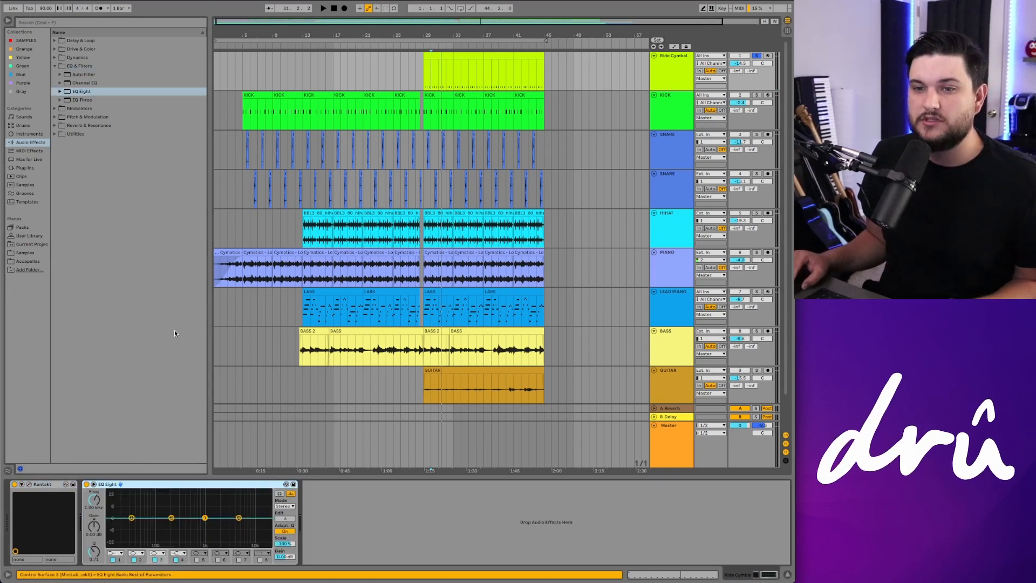
{"action": "left_click_drag", "start_coordinate": [442, 21], "coordinate": [443, 65]}
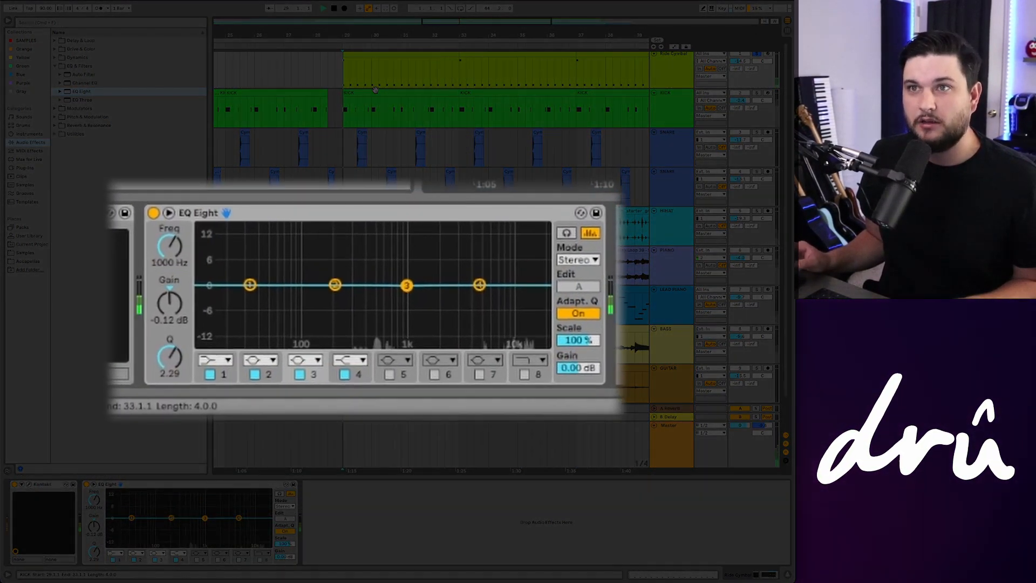
Step: While the loop plays, boost EQ band 3 by about 8.55 dB near 880 Hz and narrow its Q to 1.94
{"action": "key", "text": "space"}
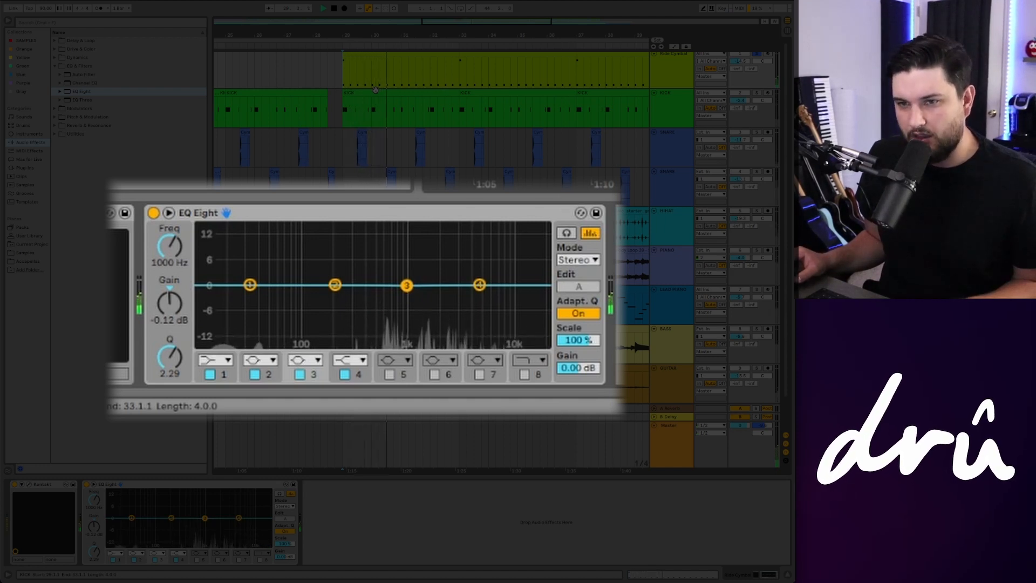
{"action": "key", "text": "space"}
{"action": "left_click", "coordinate": [355, 158]}
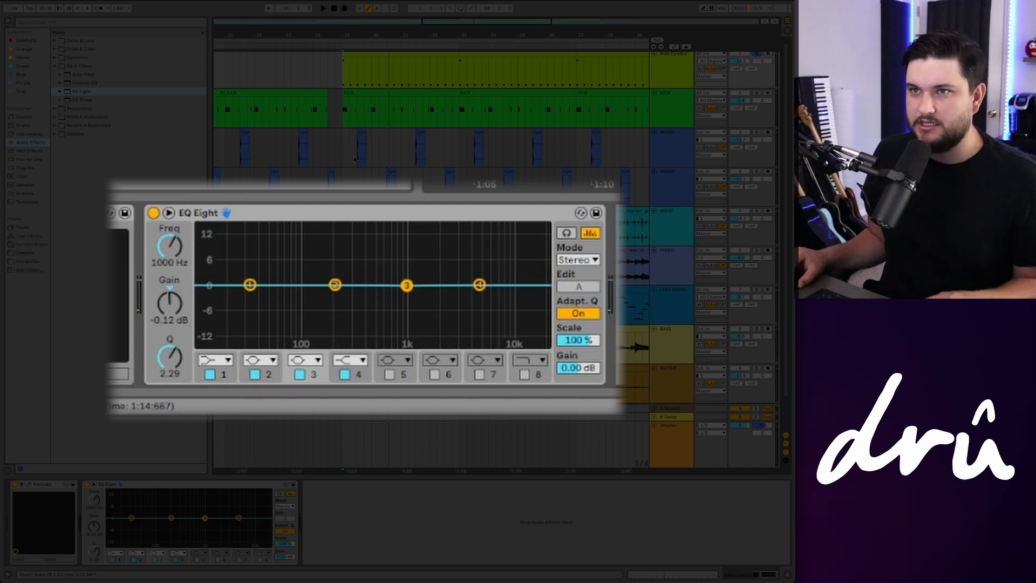
{"action": "left_click", "coordinate": [341, 160]}
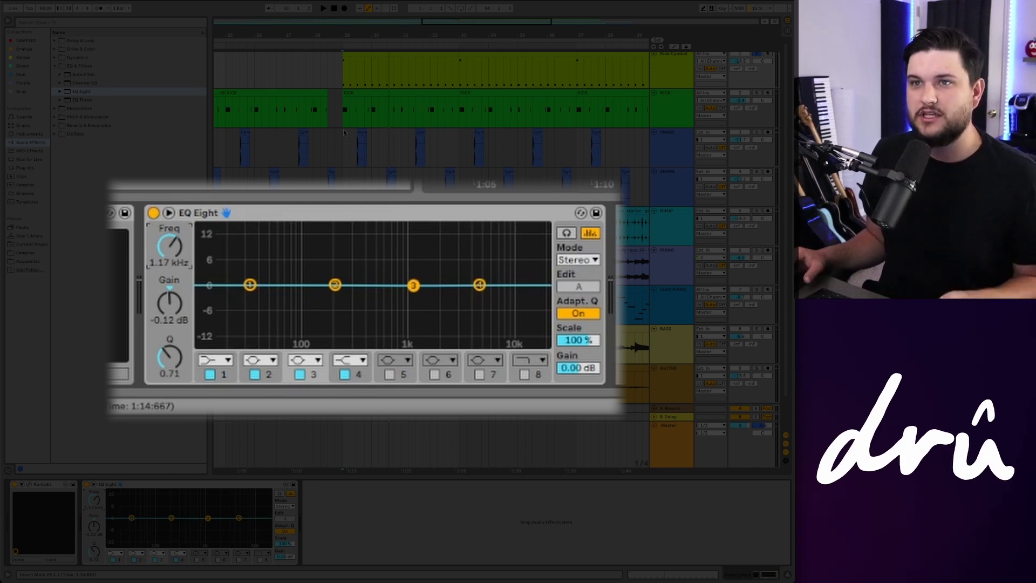
{"action": "key", "text": "space"}
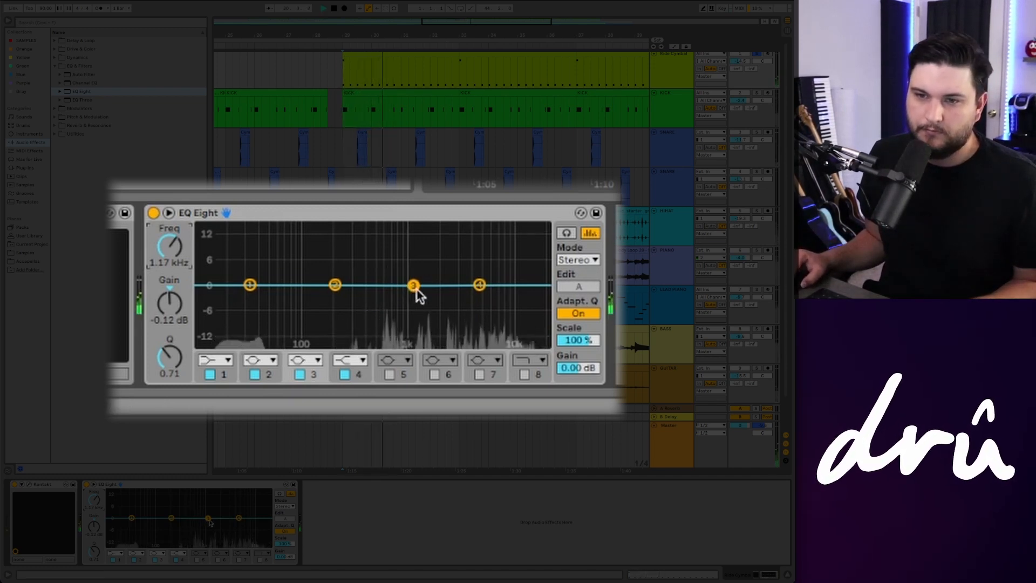
{"action": "left_click_drag", "start_coordinate": [415, 286], "coordinate": [407, 252]}
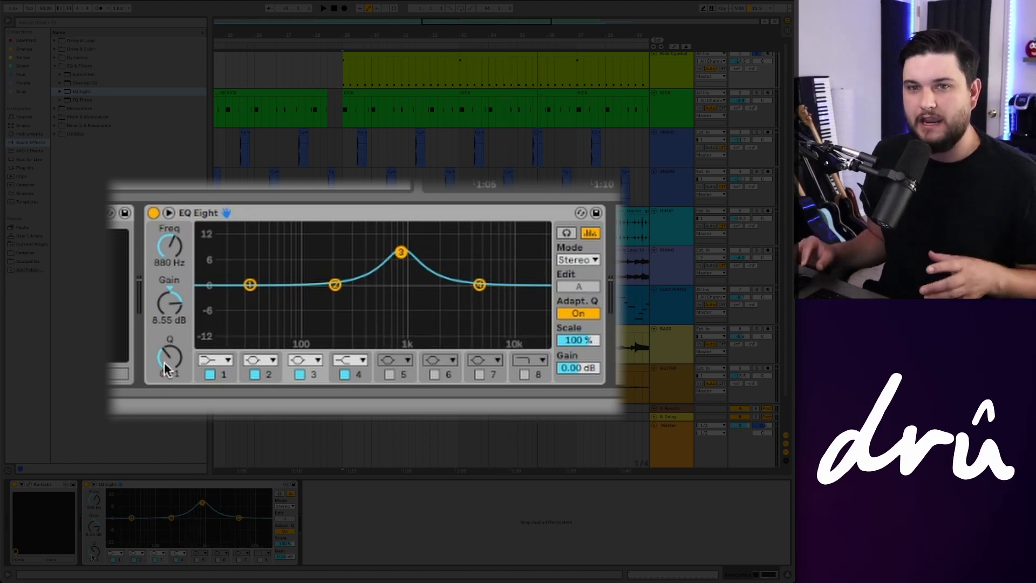
{"action": "left_click_drag", "start_coordinate": [169, 356], "coordinate": [169, 345]}
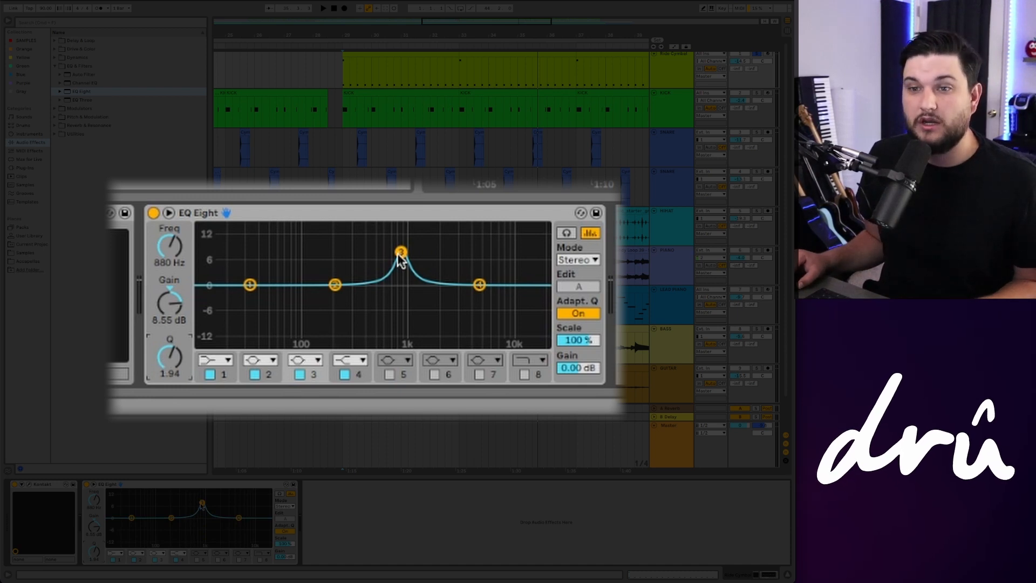
Step: Raise band 3 to about 11.8 dB and sweep it down to around 742 Hz to find harsh frequencies
{"action": "key", "text": "space"}
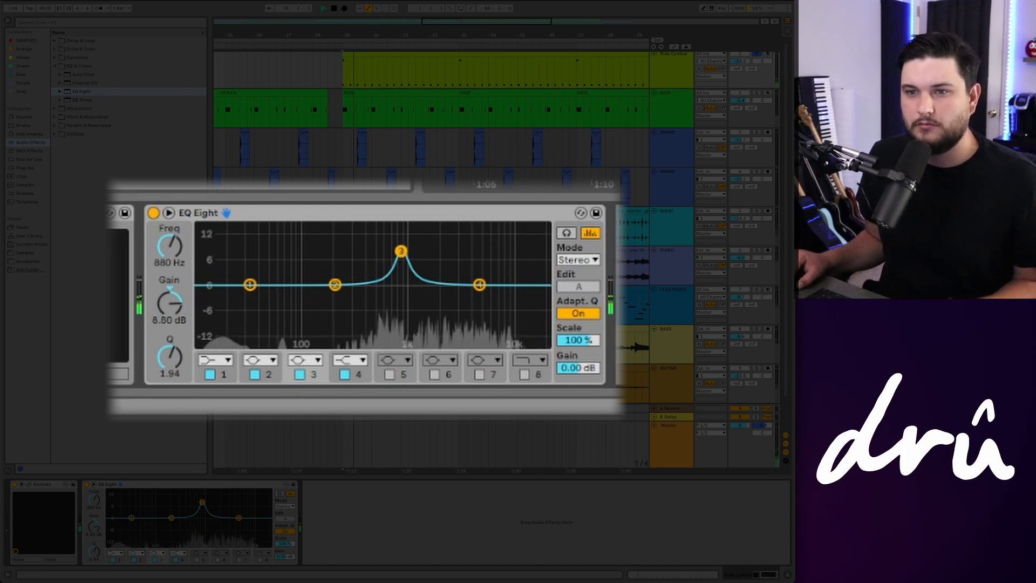
{"action": "left_click_drag", "start_coordinate": [401, 251], "coordinate": [398, 240]}
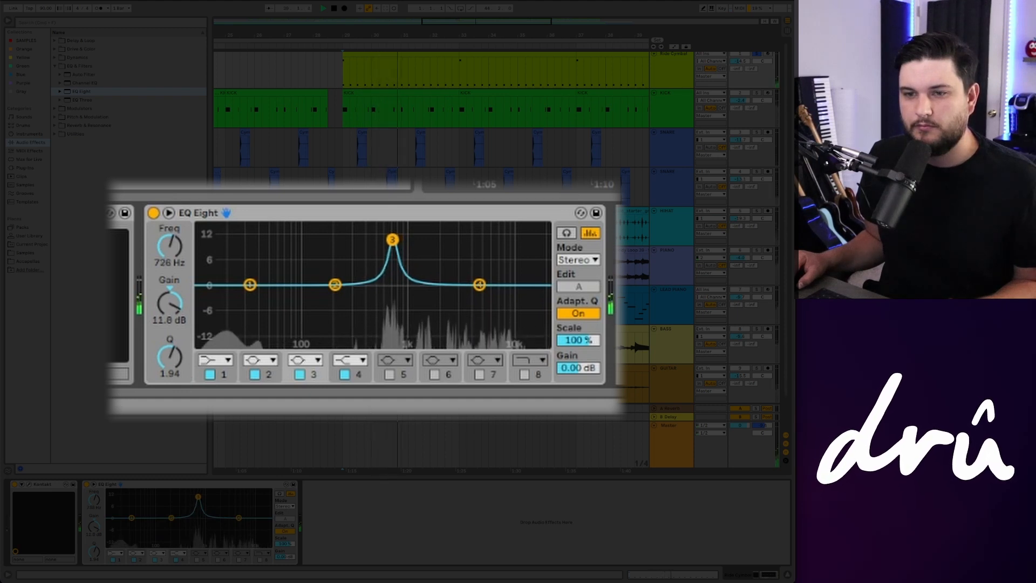
{"action": "left_click_drag", "start_coordinate": [393, 239], "coordinate": [394, 240]}
{"action": "key", "text": "space"}
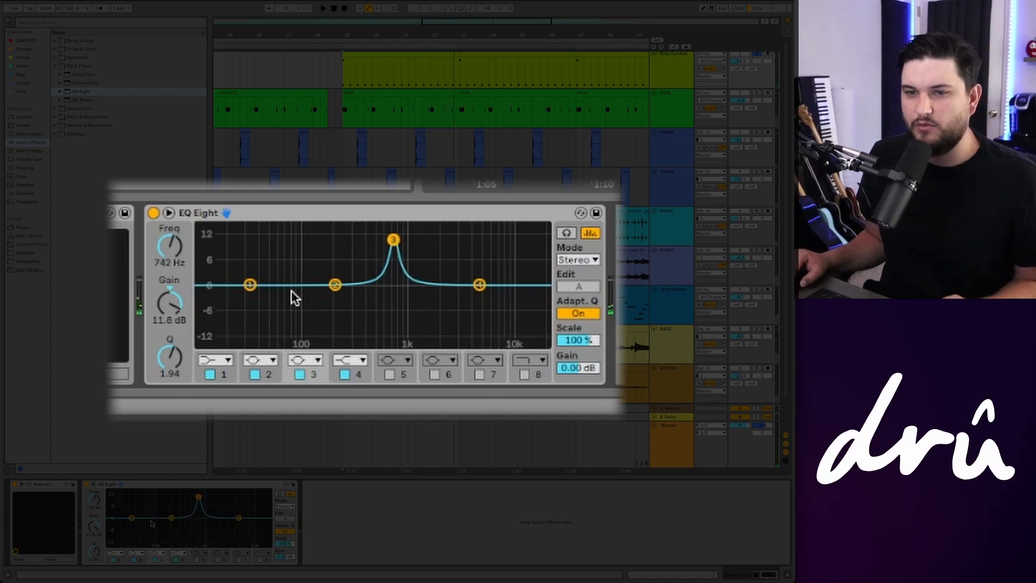
Step: Turn band 3's gain down to -3.57 dB, cutting around 742 Hz, and audition the loop
{"action": "left_click", "coordinate": [169, 305]}
{"action": "mouse_move", "coordinate": [169, 305]}
{"action": "left_mouse_down"}
{"action": "mouse_move", "coordinate": [169, 341]}
{"action": "mouse_move", "coordinate": [172, 302]}
{"action": "left_mouse_up"}
{"action": "key", "text": "space"}
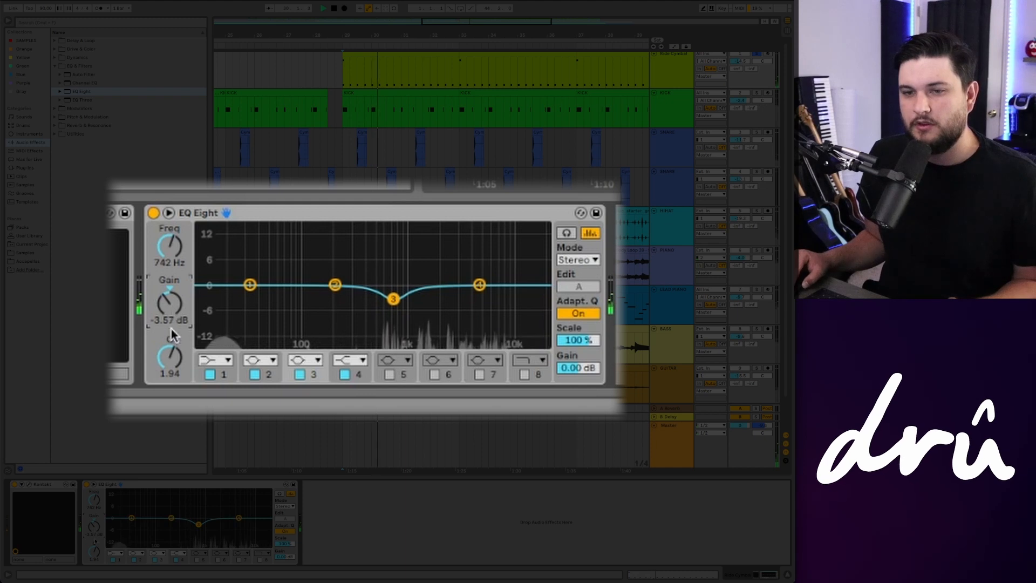
{"action": "key", "text": "space"}
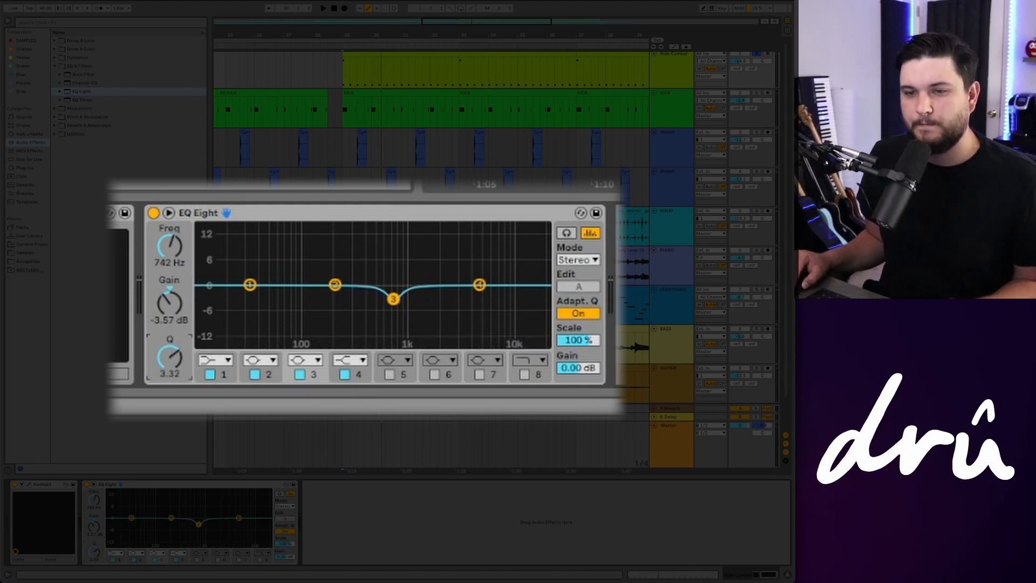
{"action": "key", "text": "space"}
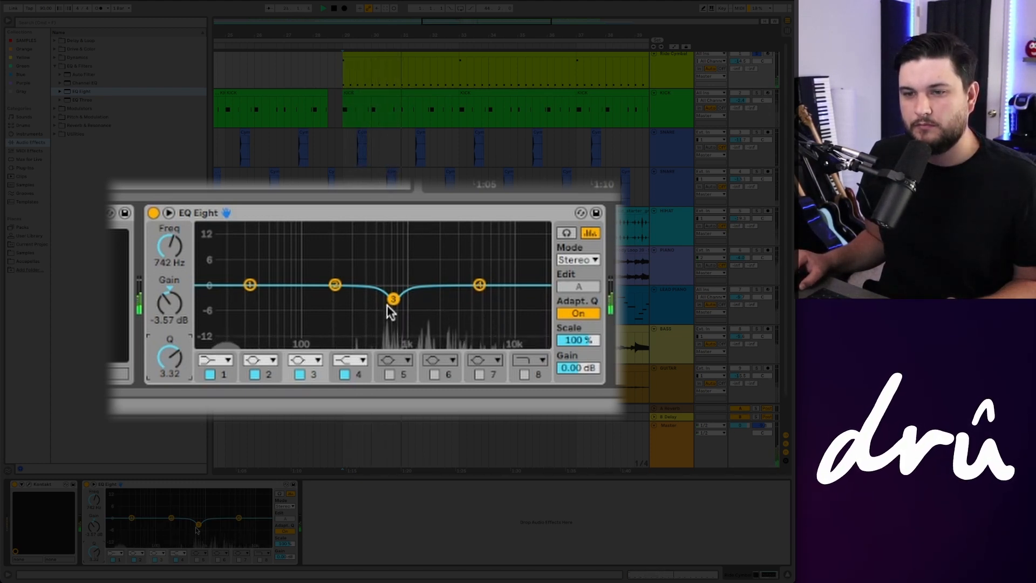
{"action": "key", "text": "space"}
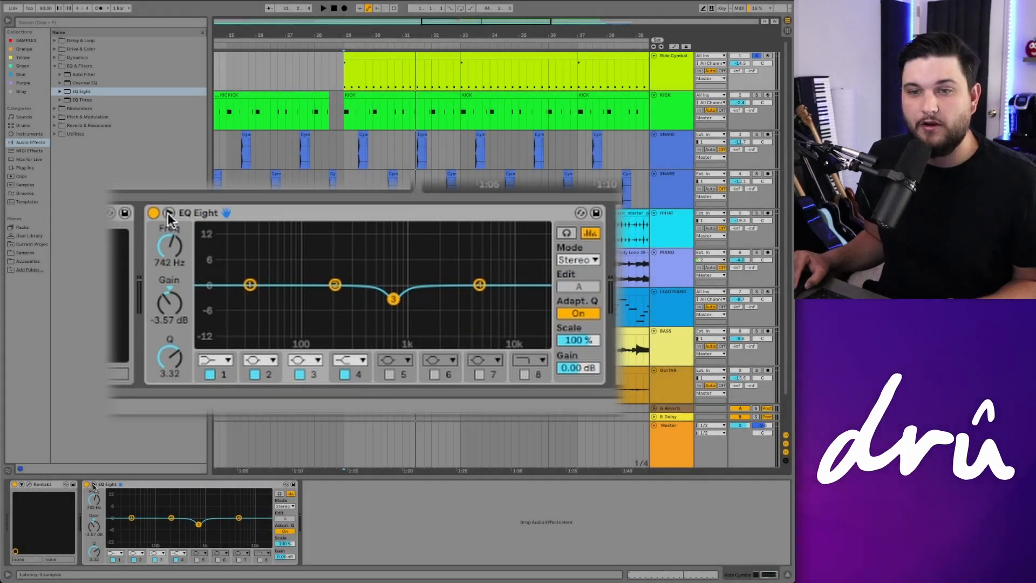
Step: Expand the EQ Eight curve into the large detail display and resume playback
{"action": "left_click", "coordinate": [93, 486]}
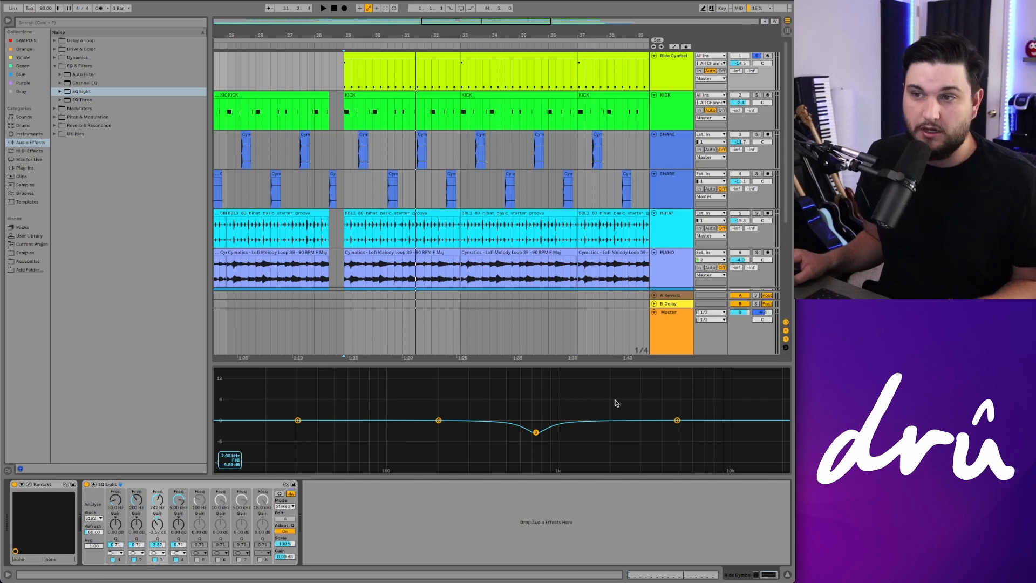
{"action": "key", "text": "space"}
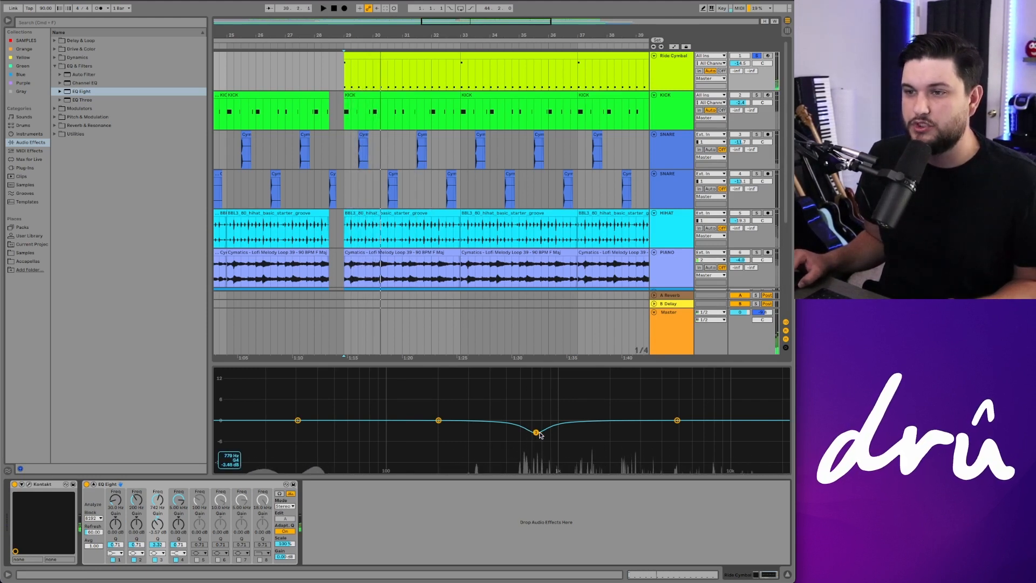
{"action": "scroll", "coordinate": [430, 148], "scroll_direction": "right", "scroll_amount": 2}
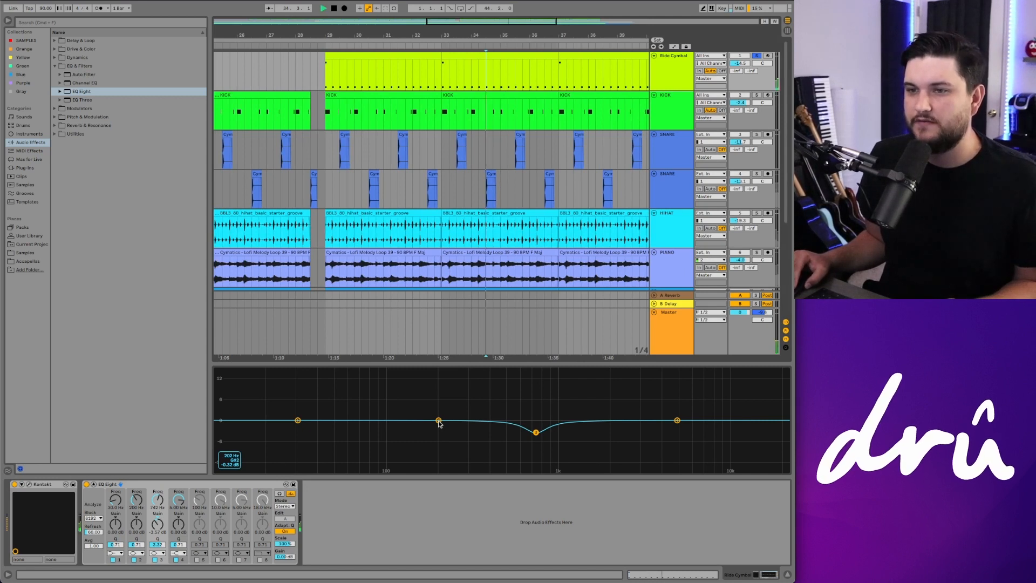
Step: Sweep band 2 to about 1.38 kHz, narrow its Q, and turn it into a cut of about -4.29 dB
{"action": "left_click_drag", "start_coordinate": [440, 424], "coordinate": [576, 388]}
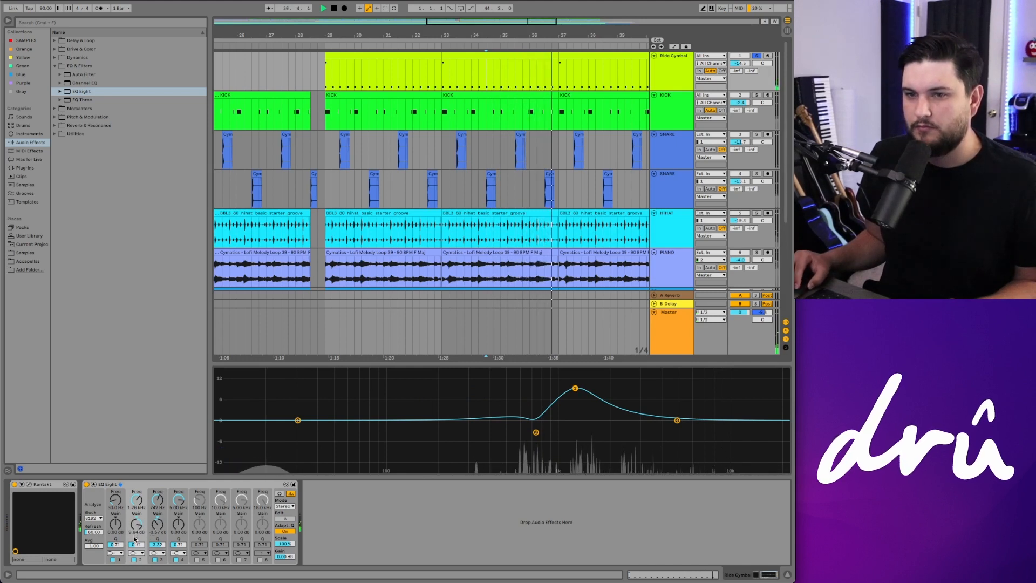
{"action": "left_click_drag", "start_coordinate": [135, 538], "coordinate": [135, 515]}
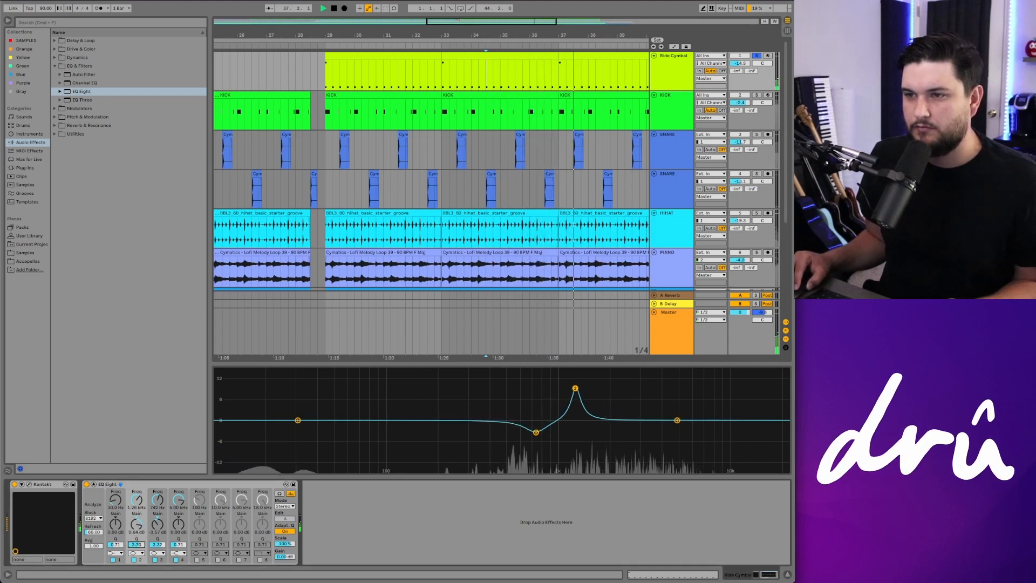
{"action": "left_click_drag", "start_coordinate": [576, 388], "coordinate": [582, 434]}
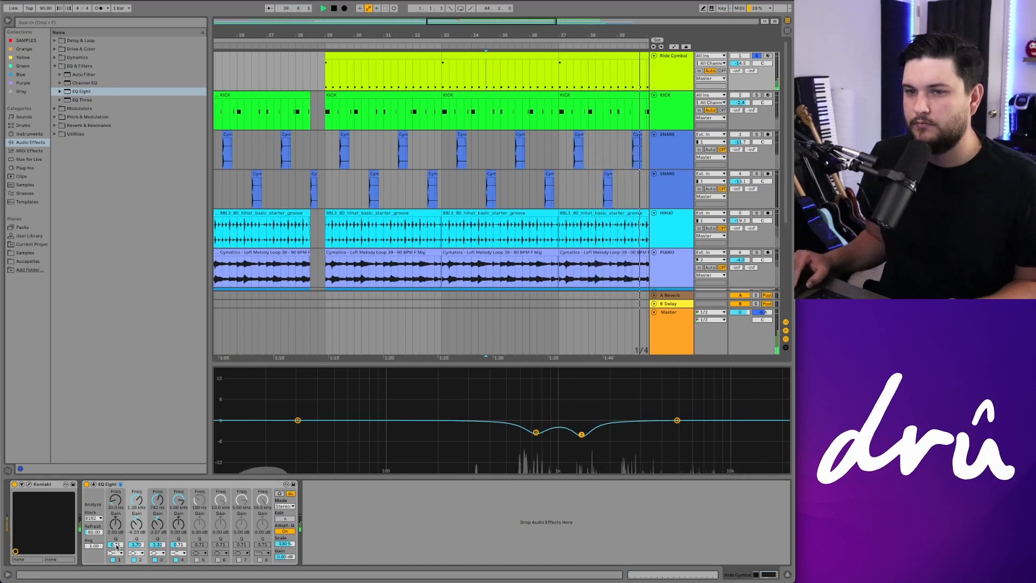
{"action": "left_click_drag", "start_coordinate": [136, 545], "coordinate": [136, 534]}
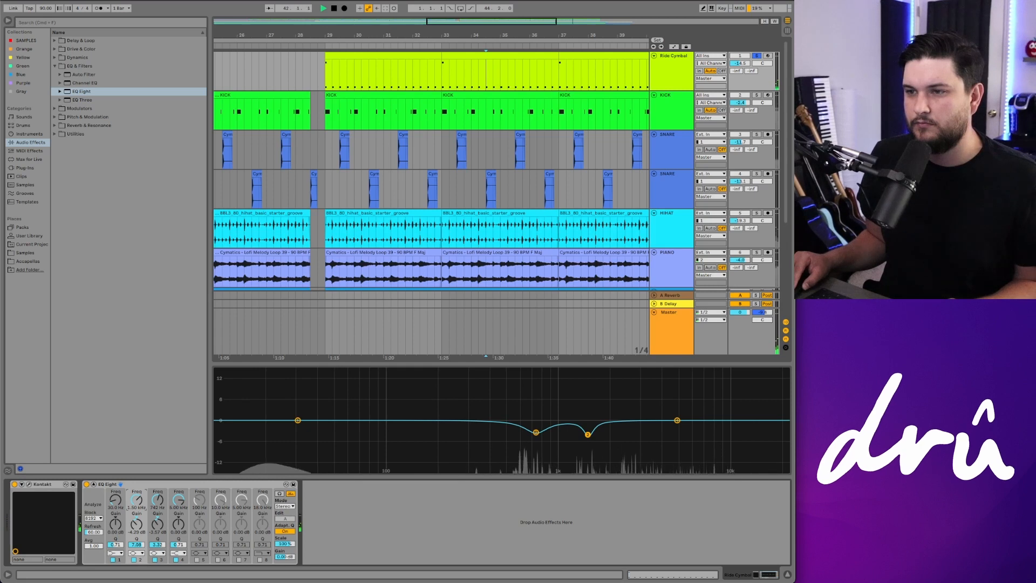
{"action": "left_click", "coordinate": [592, 436]}
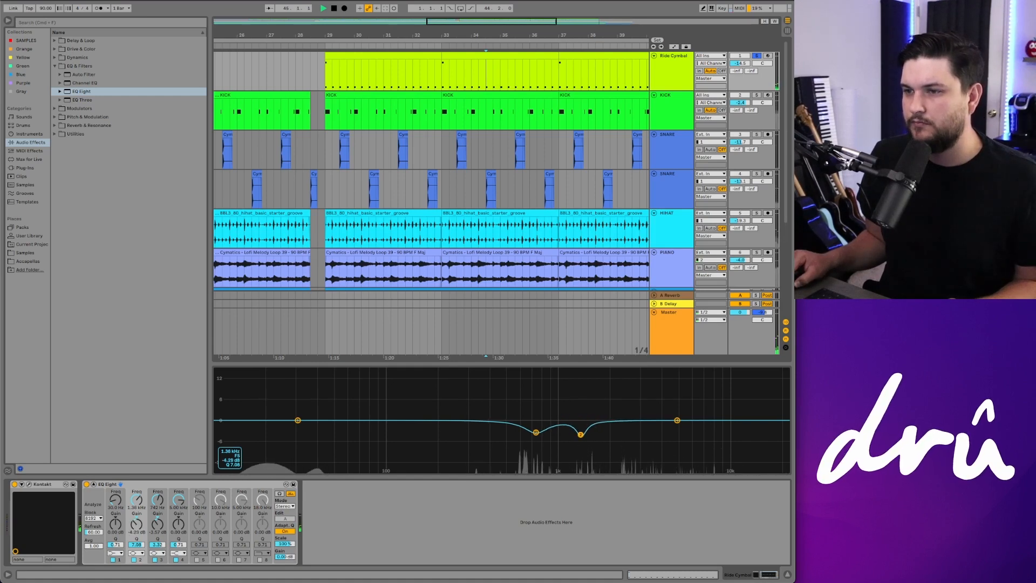
Step: Reselect the Ride Cymbal track, enable band 5, and sweep it as a boost of about 11.8 dB up to around 7 kHz
{"action": "left_click", "coordinate": [324, 148]}
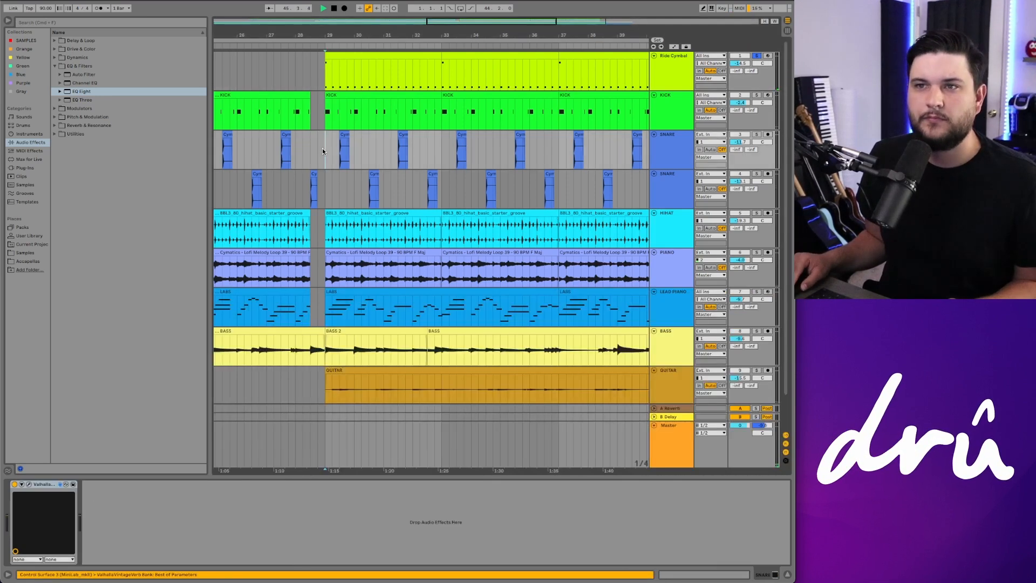
{"action": "key", "text": "space"}
{"action": "left_click", "coordinate": [672, 67]}
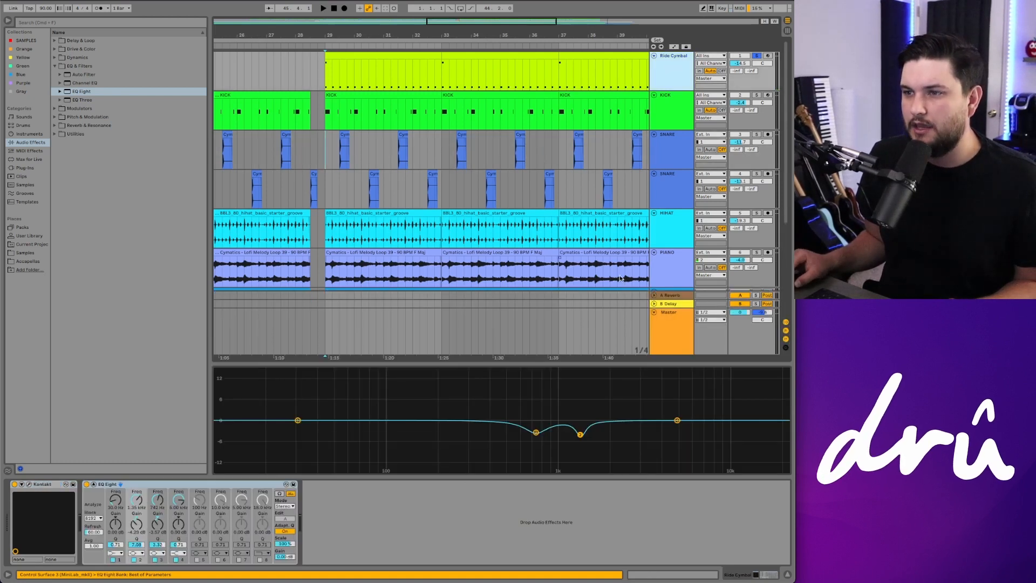
{"action": "left_click", "coordinate": [325, 74]}
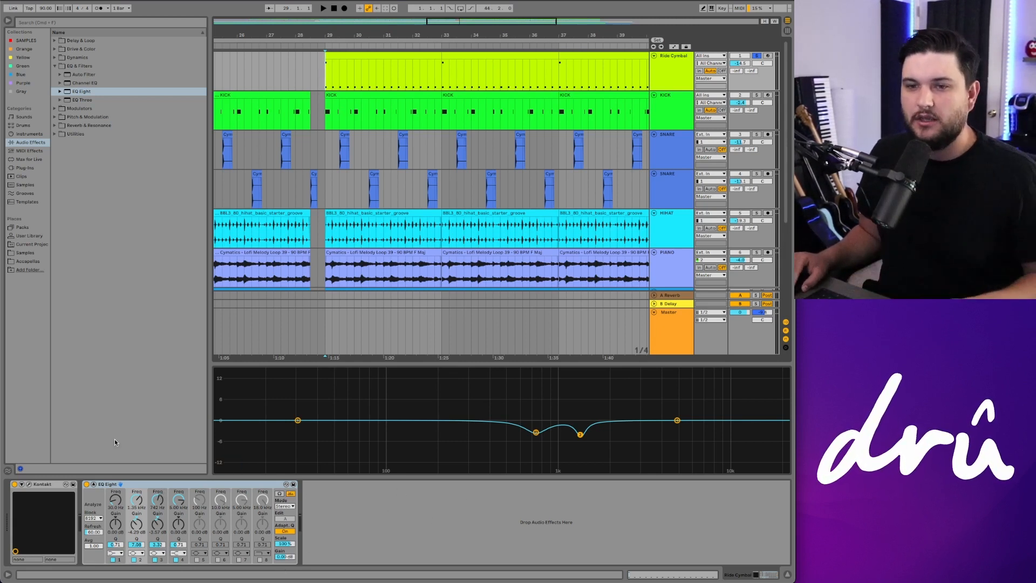
{"action": "left_click", "coordinate": [197, 560]}
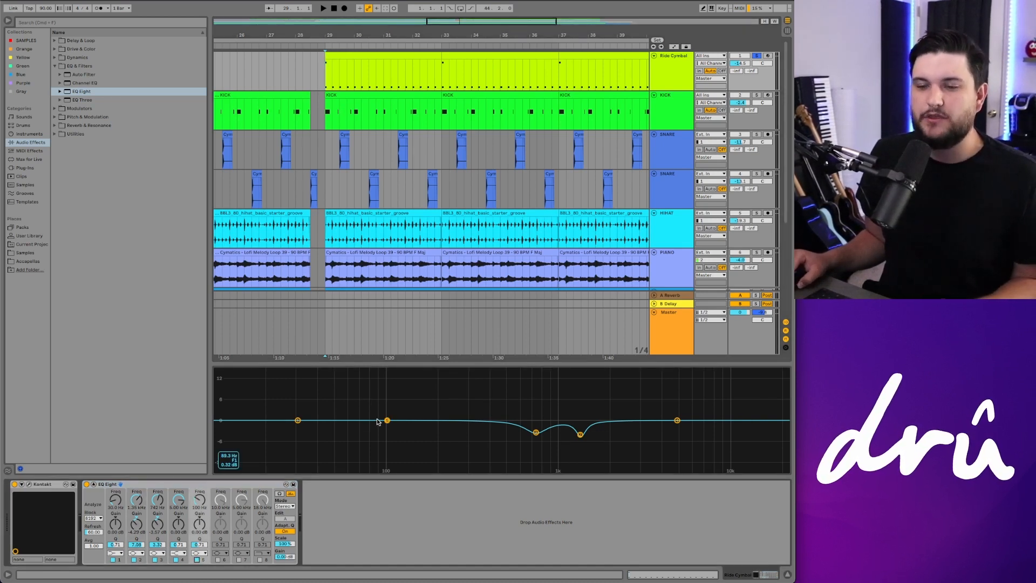
{"action": "left_click_drag", "start_coordinate": [387, 419], "coordinate": [386, 394]}
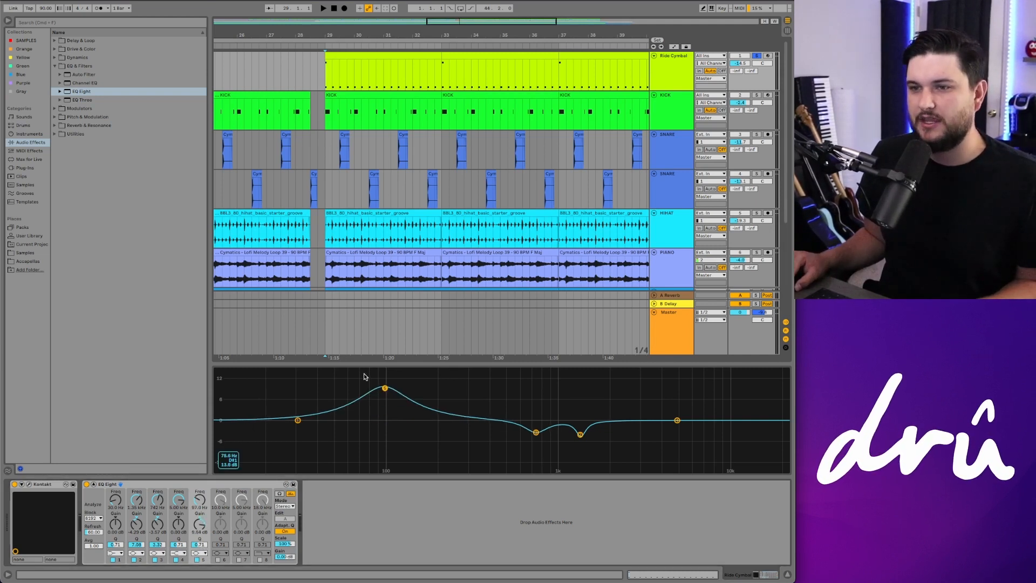
{"action": "left_click_drag", "start_coordinate": [385, 390], "coordinate": [713, 404]}
Step: Narrow band 5's Q and shift its peak to about 8.8 kHz while listening
{"action": "key", "text": "space"}
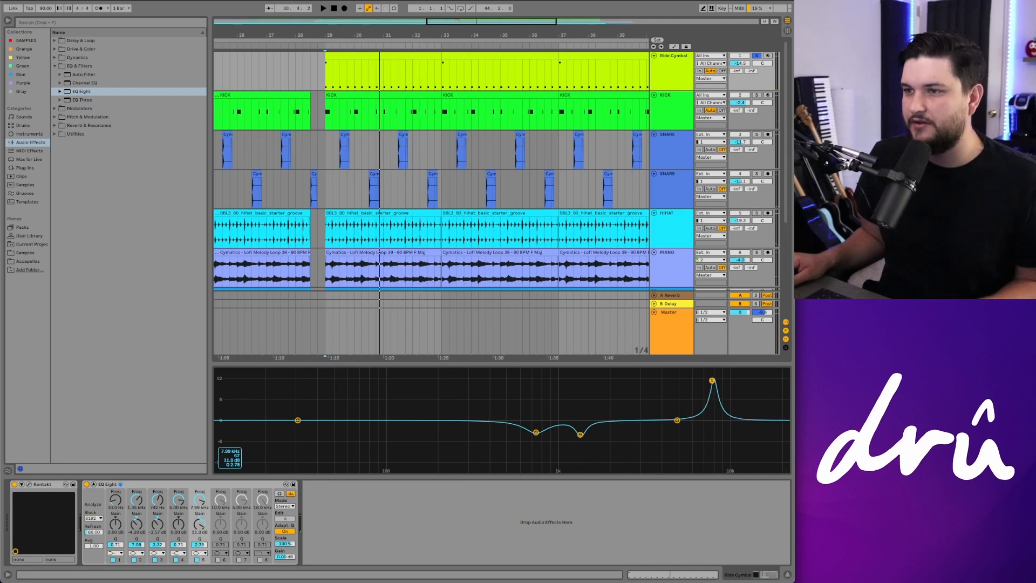
{"action": "left_click_drag", "start_coordinate": [199, 545], "coordinate": [199, 537]}
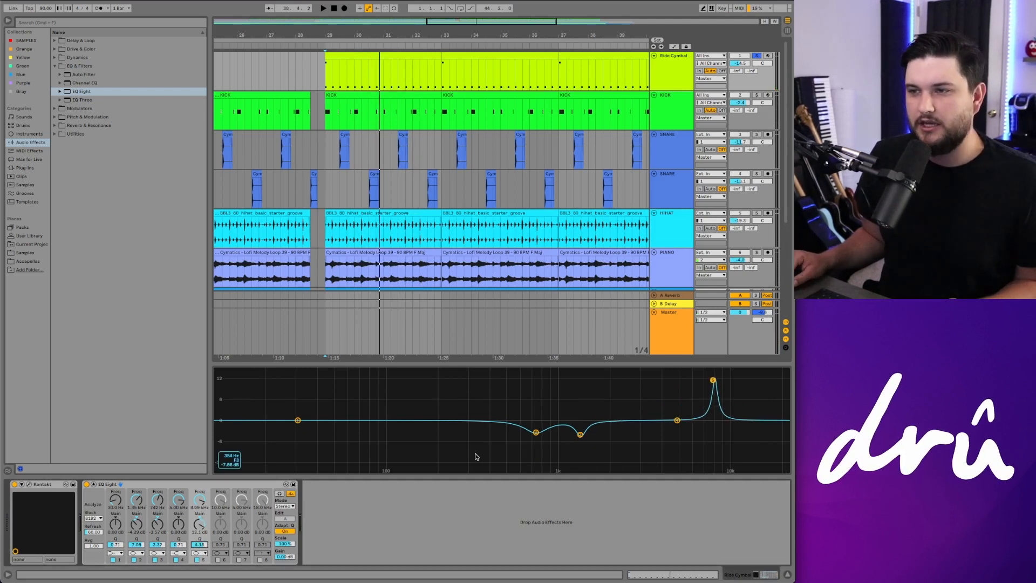
{"action": "key", "text": "space"}
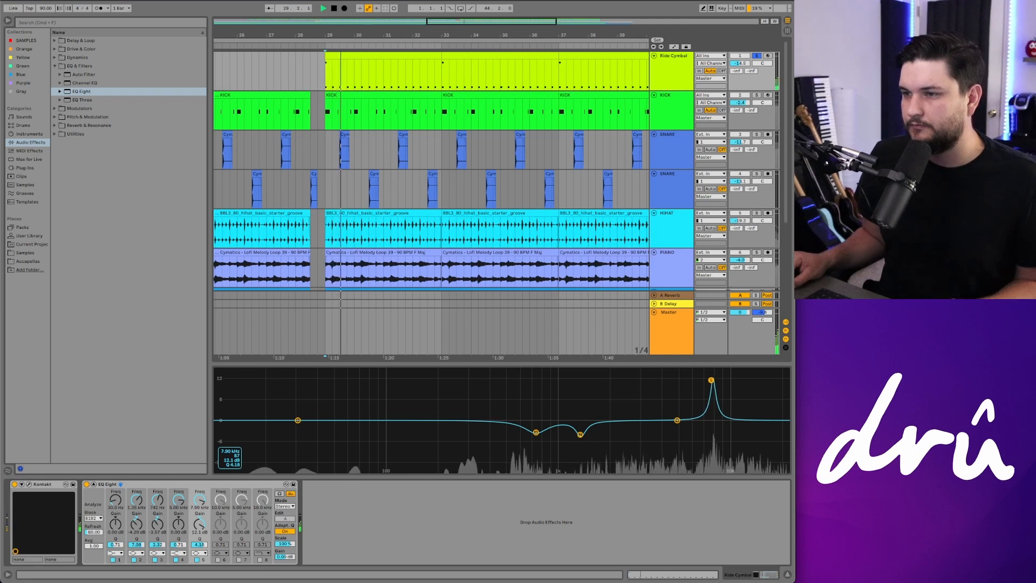
{"action": "left_click_drag", "start_coordinate": [713, 380], "coordinate": [719, 380]}
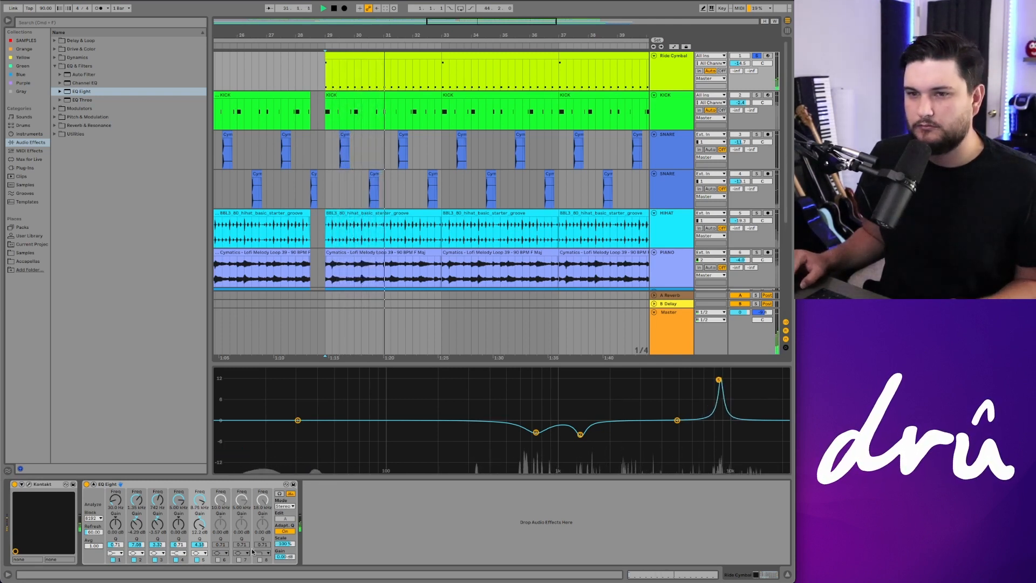
{"action": "key", "text": "space"}
Step: Turn band 5's gain down into a cut and adjust its Q
{"action": "left_click_drag", "start_coordinate": [200, 525], "coordinate": [200, 540]}
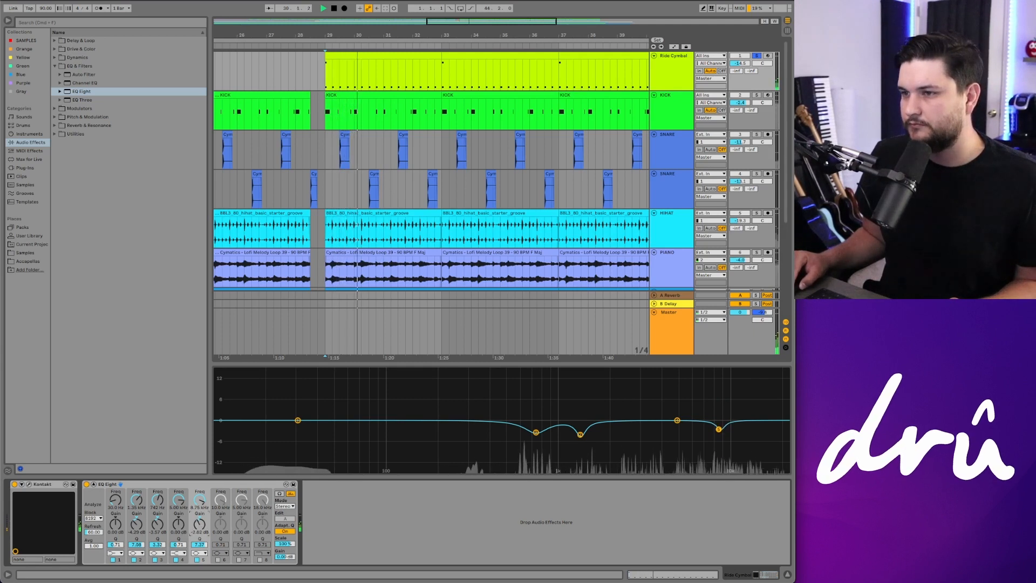
{"action": "left_click_drag", "start_coordinate": [200, 526], "coordinate": [199, 525]}
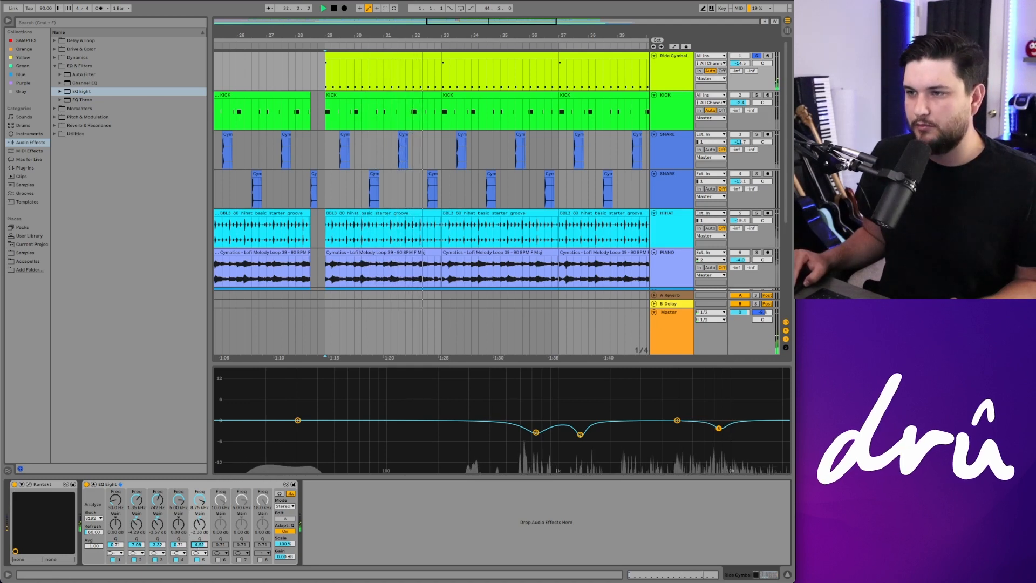
{"action": "left_click_drag", "start_coordinate": [200, 545], "coordinate": [193, 533]}
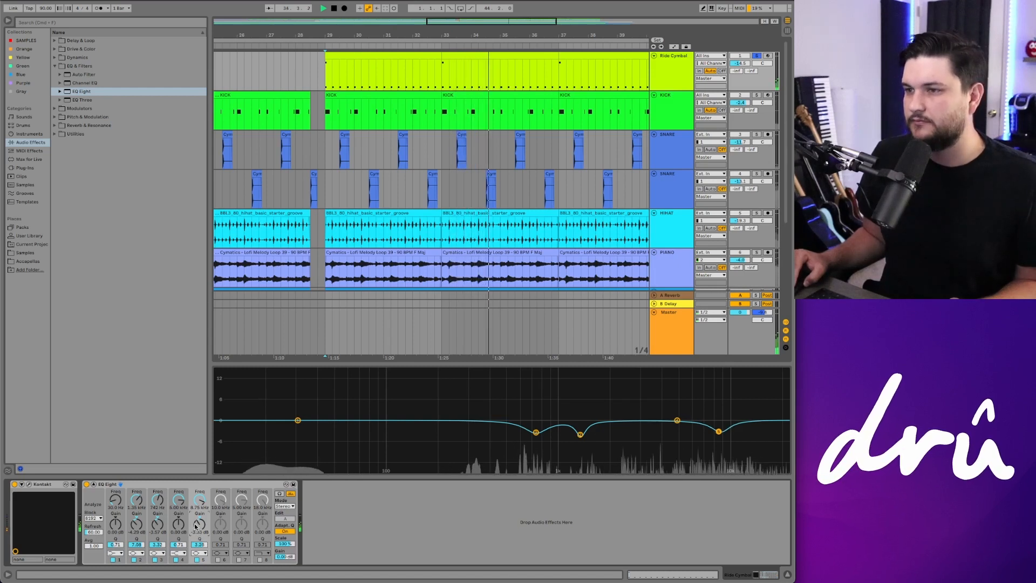
Step: Select the LEAD PIANO track and loop playback over its clip region
{"action": "key", "text": "space"}
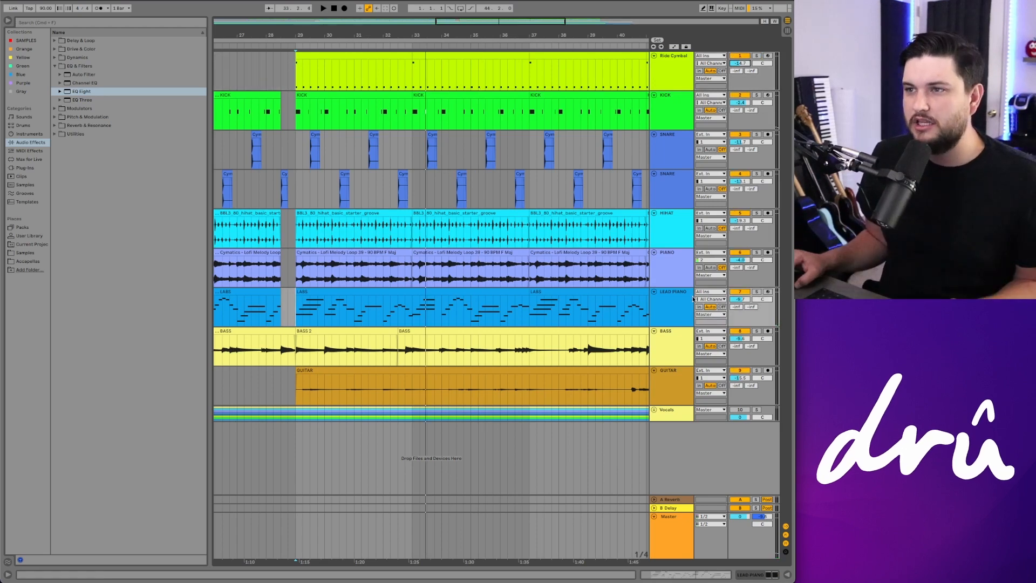
{"action": "left_click", "coordinate": [684, 300]}
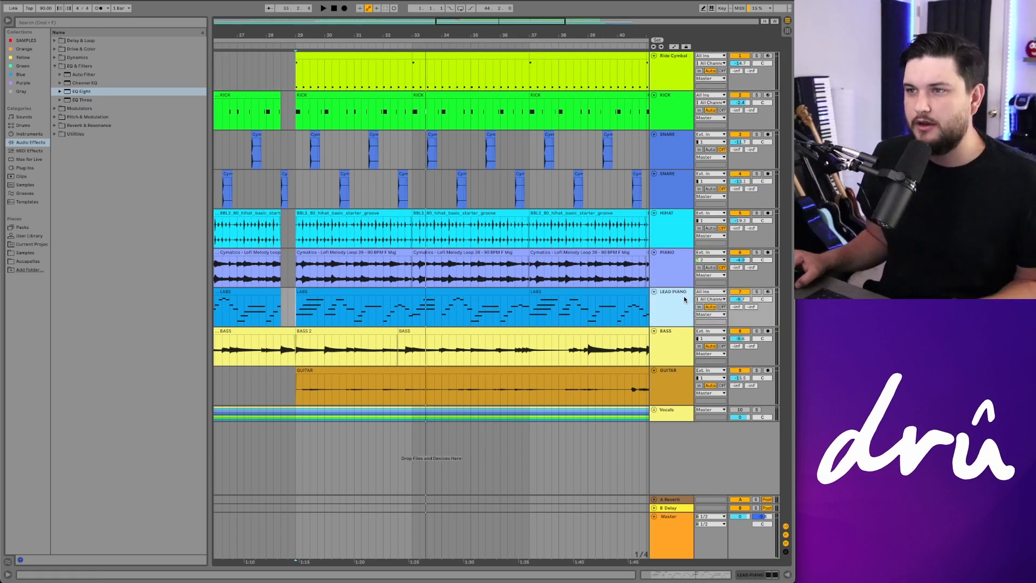
{"action": "left_click", "coordinate": [367, 300]}
{"action": "key", "text": "super+l"}
{"action": "key", "text": "space"}
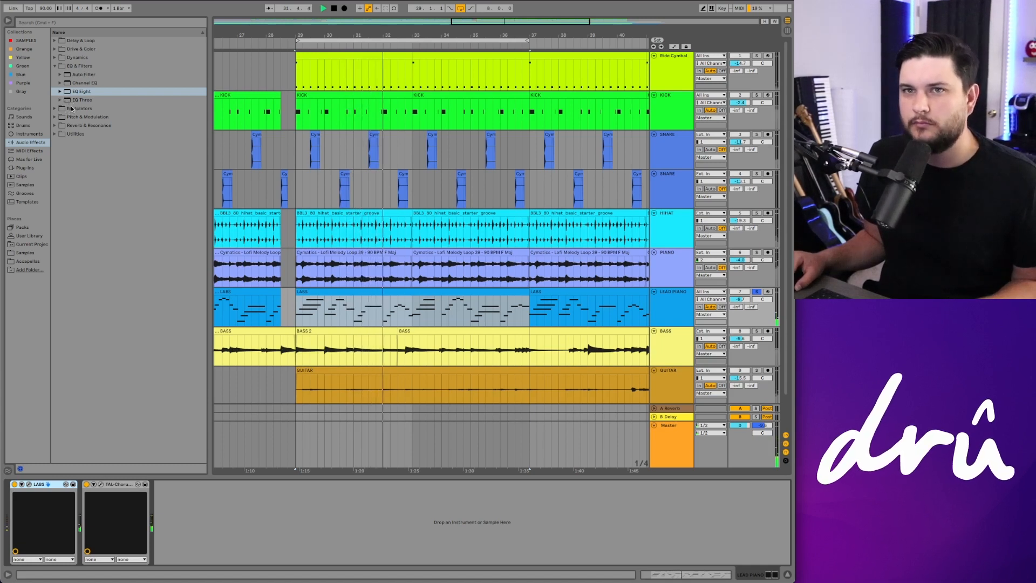
Step: Add the SSLEQ Stereo plug-in from the Waves plug-ins to the LEAD PIANO device chain
{"action": "left_click", "coordinate": [54, 65]}
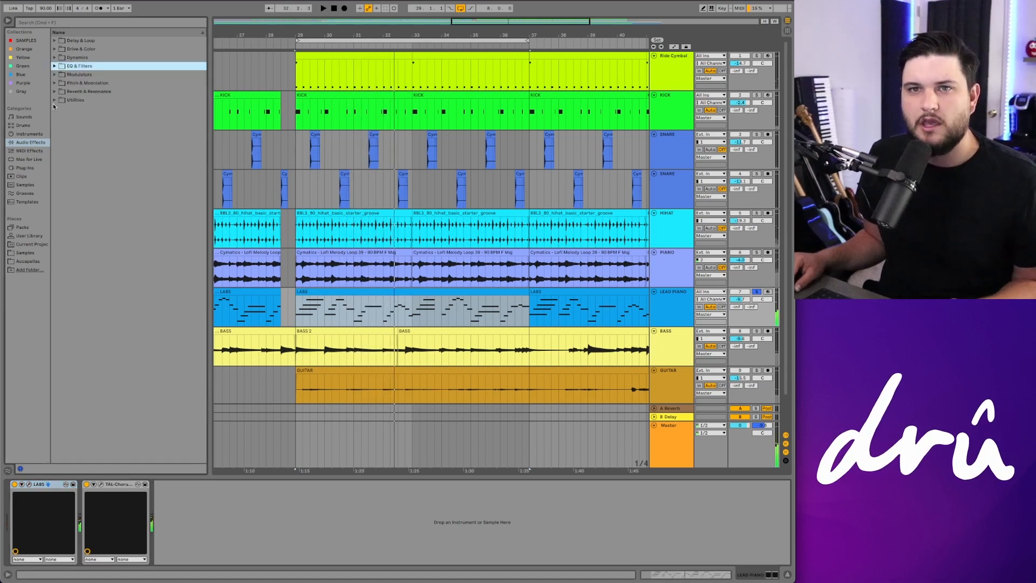
{"action": "left_click", "coordinate": [25, 168]}
{"action": "left_click", "coordinate": [55, 57]}
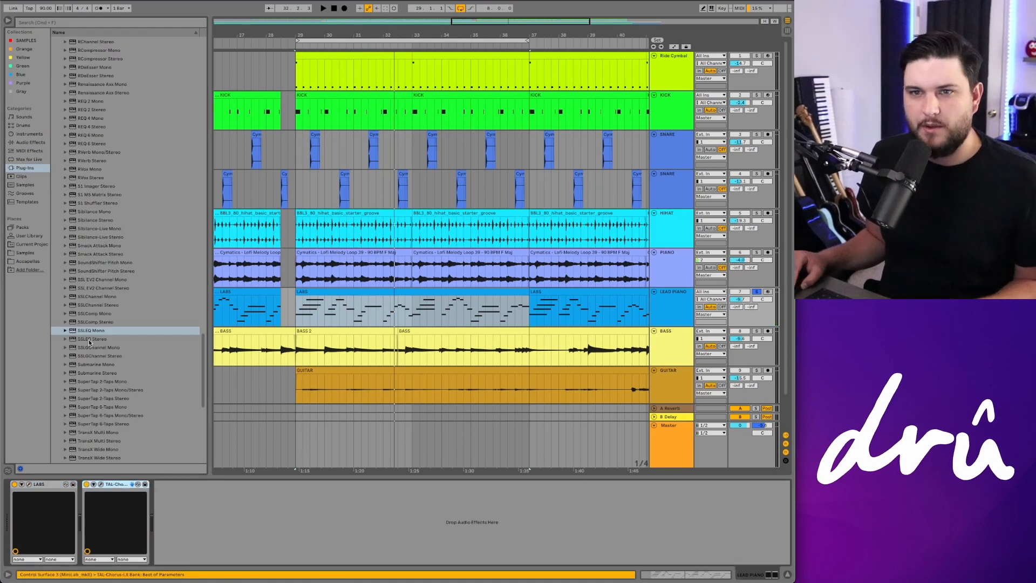
{"action": "left_click_drag", "start_coordinate": [108, 340], "coordinate": [212, 497]}
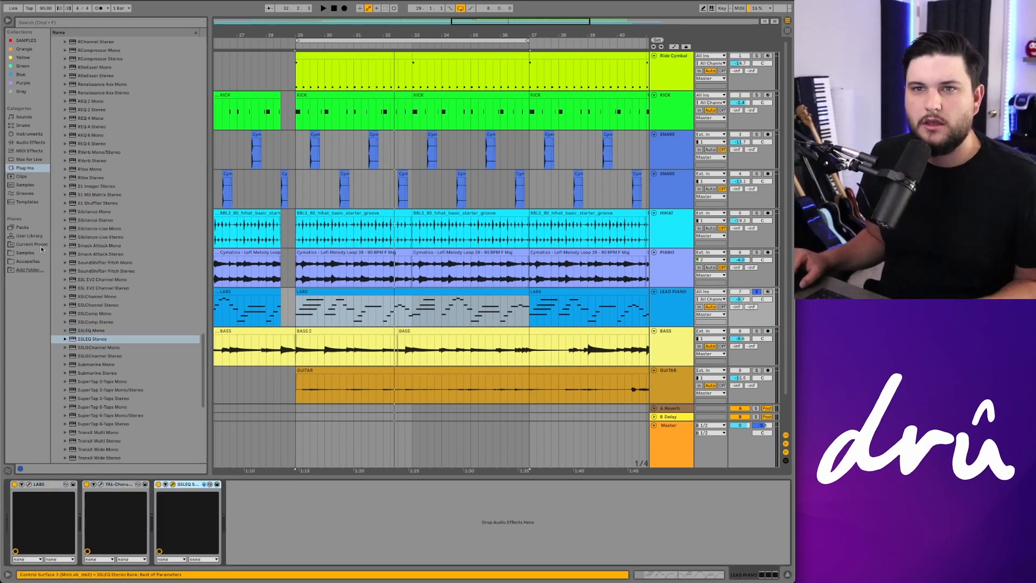
Step: Insert FabFilter Pro-Q 3 into the LEAD PIANO chain just before the SSLEQ device
{"action": "scroll", "coordinate": [107, 189], "scroll_direction": "up", "scroll_amount": 20}
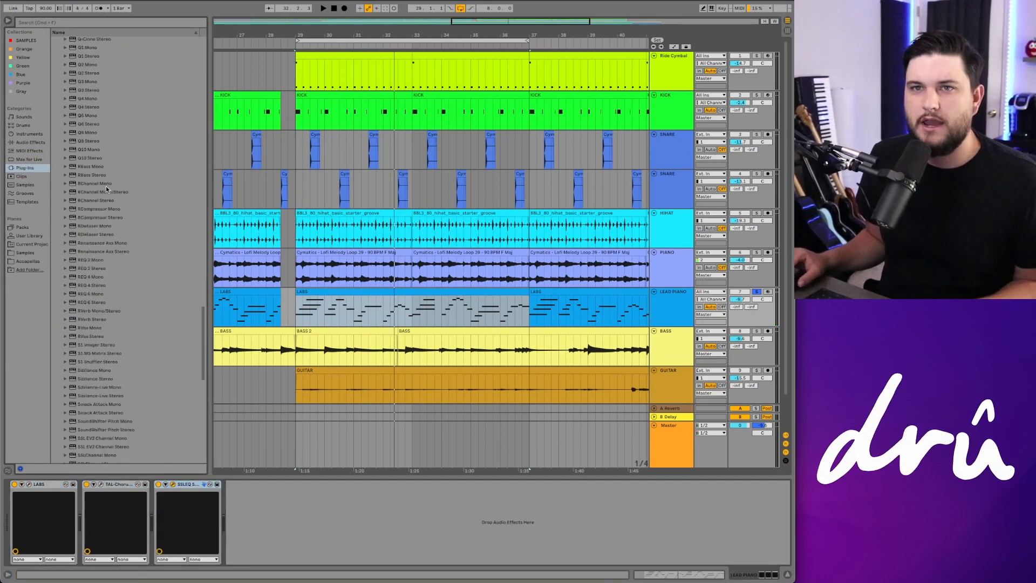
{"action": "left_click", "coordinate": [61, 189]}
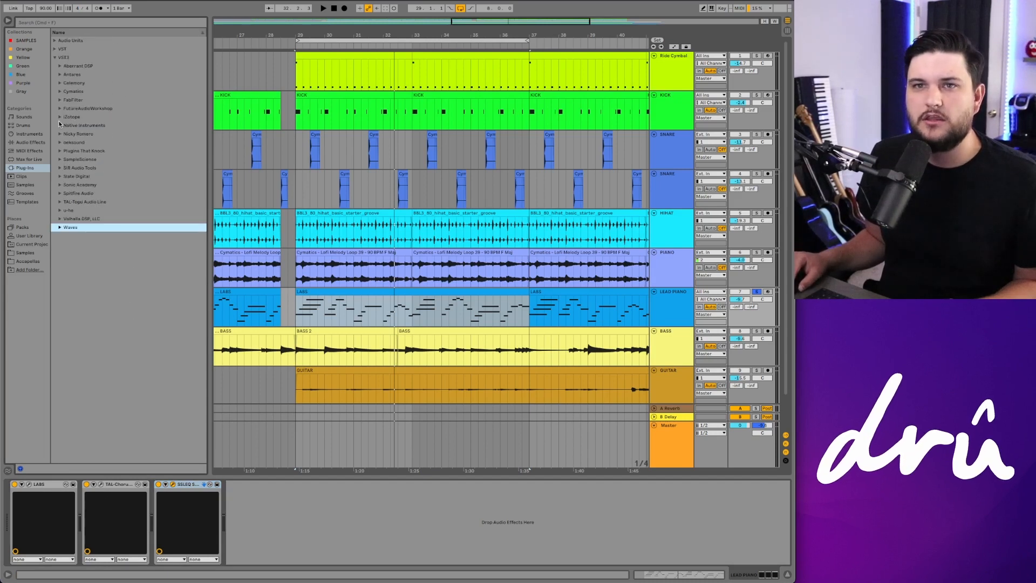
{"action": "left_click", "coordinate": [60, 100]}
{"action": "left_click_drag", "start_coordinate": [89, 170], "coordinate": [136, 369]}
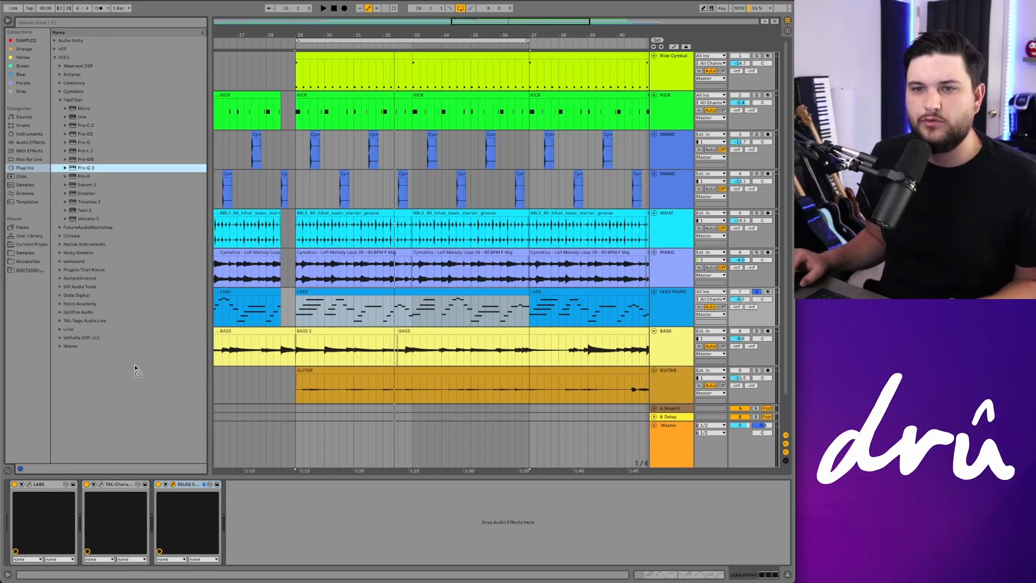
{"action": "left_click_drag", "start_coordinate": [160, 482], "coordinate": [160, 484]}
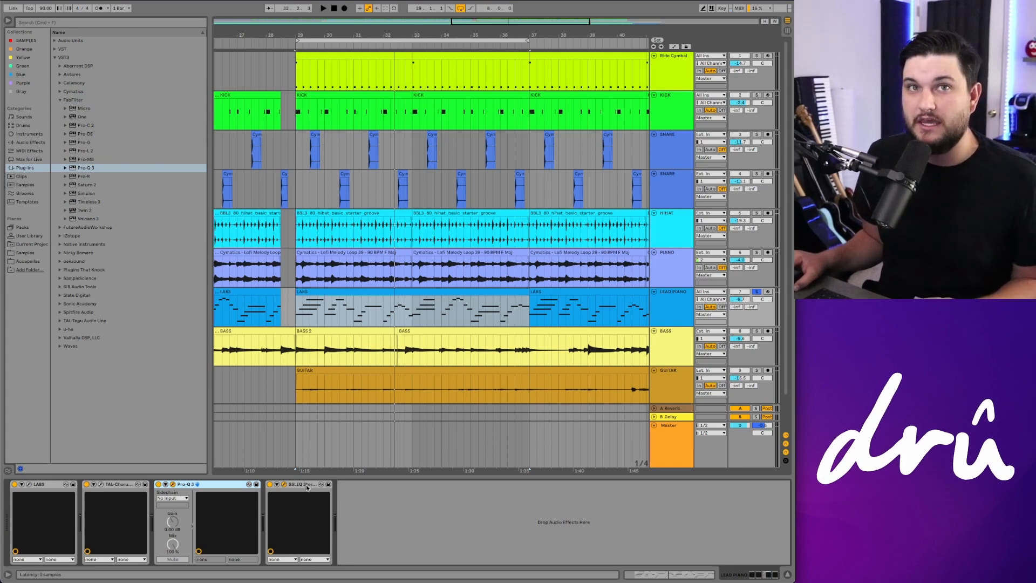
Step: Open the Pro-Q 3 window and sweep its low cut down and back up to about 216 Hz during playback
{"action": "left_click", "coordinate": [172, 484]}
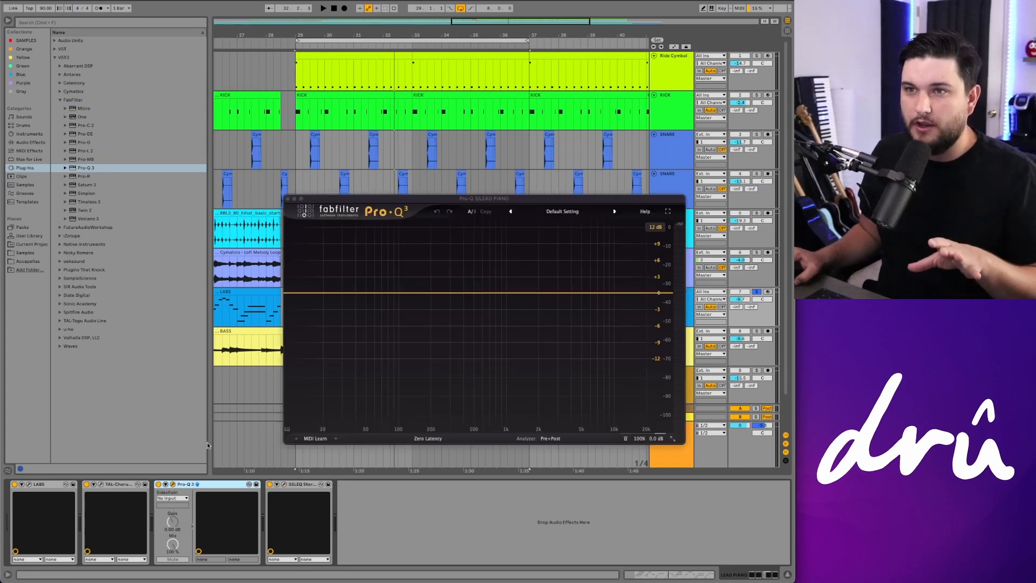
{"action": "left_click_drag", "start_coordinate": [419, 199], "coordinate": [237, 35]}
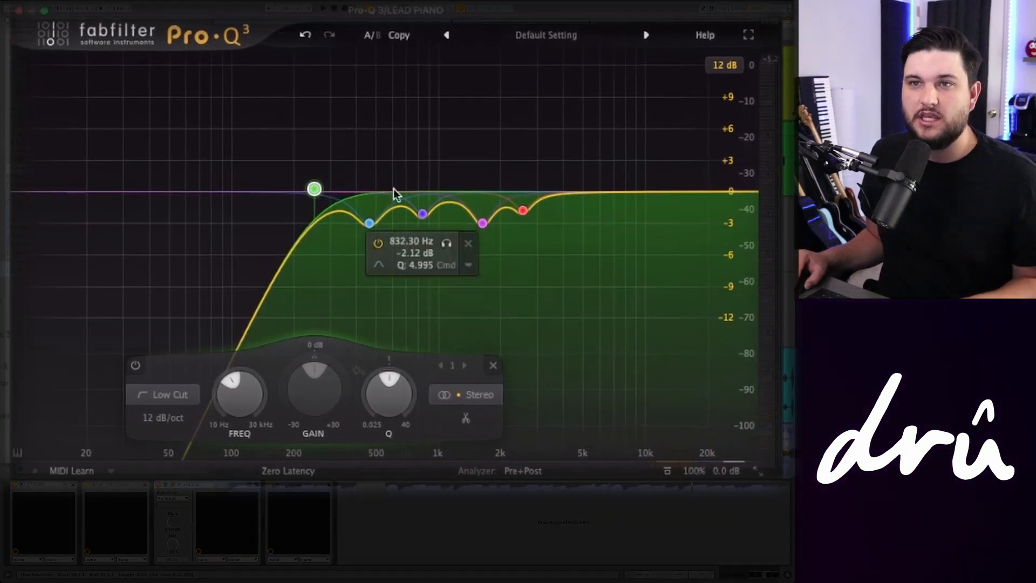
{"action": "key", "text": "space"}
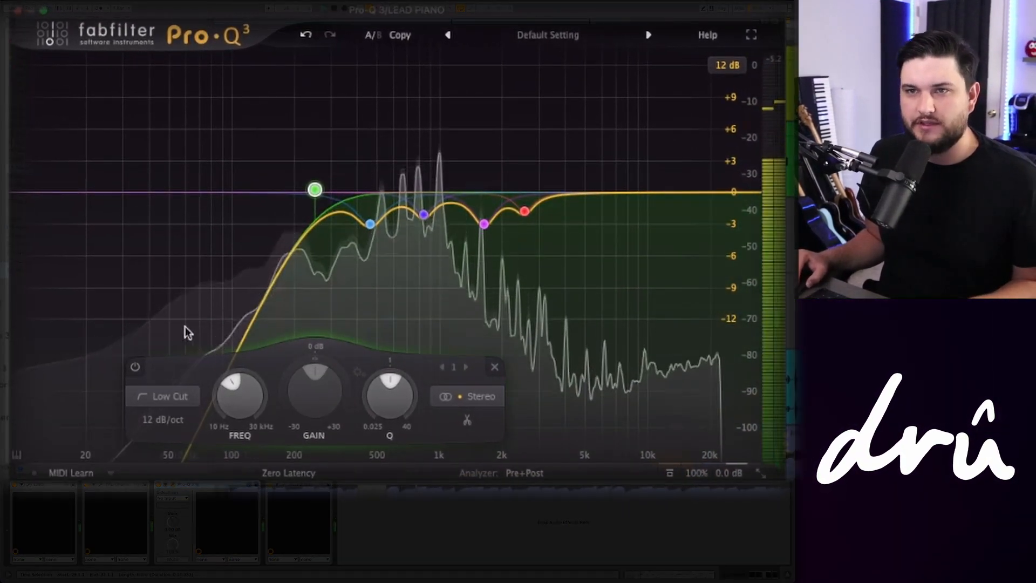
{"action": "left_click_drag", "start_coordinate": [312, 191], "coordinate": [91, 199]}
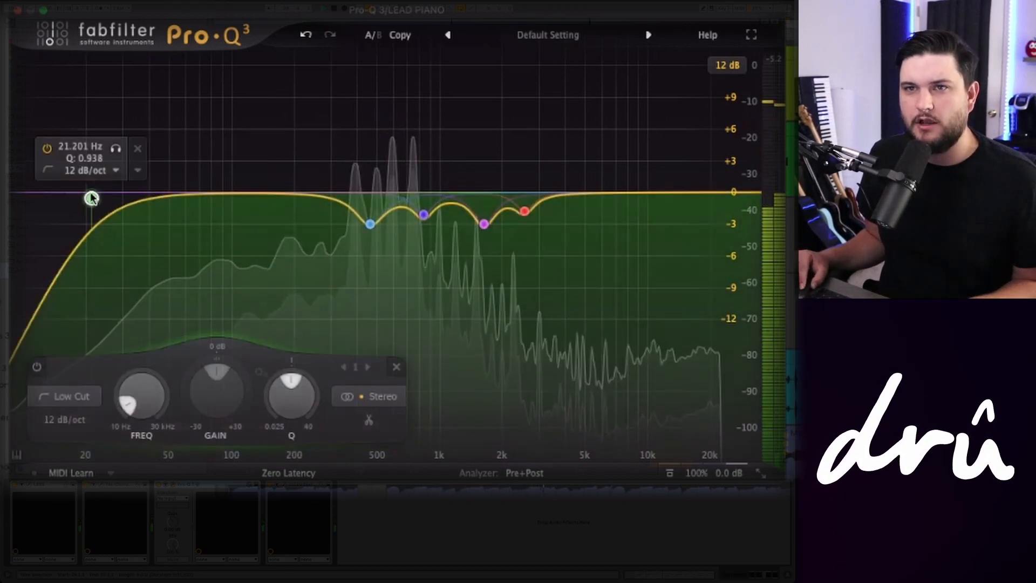
{"action": "left_click_drag", "start_coordinate": [92, 198], "coordinate": [302, 196]}
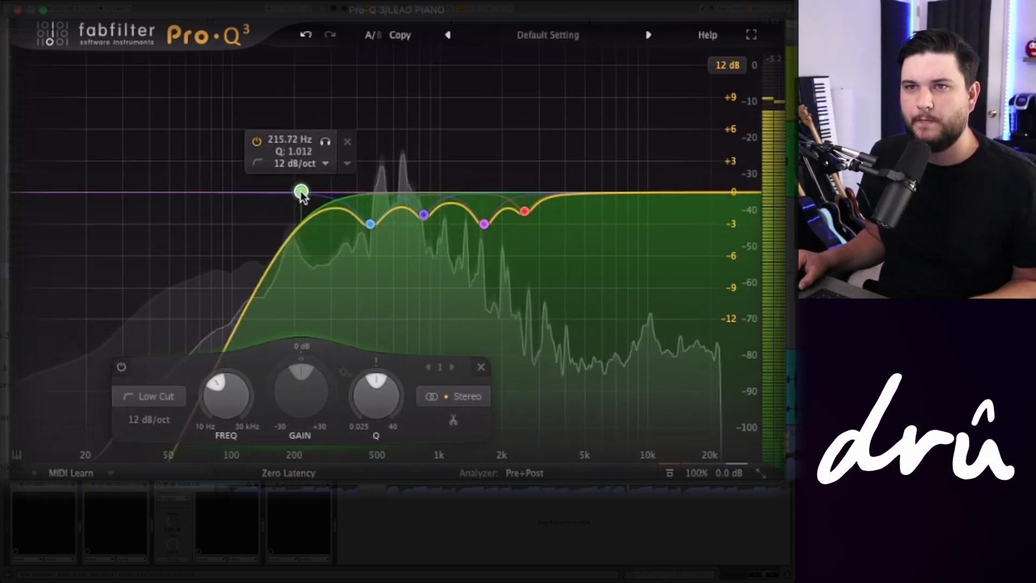
Step: Audition the 463 Hz cut band in Pro-Q 3 using its solo function
{"action": "mouse_move", "coordinate": [384, 223]}
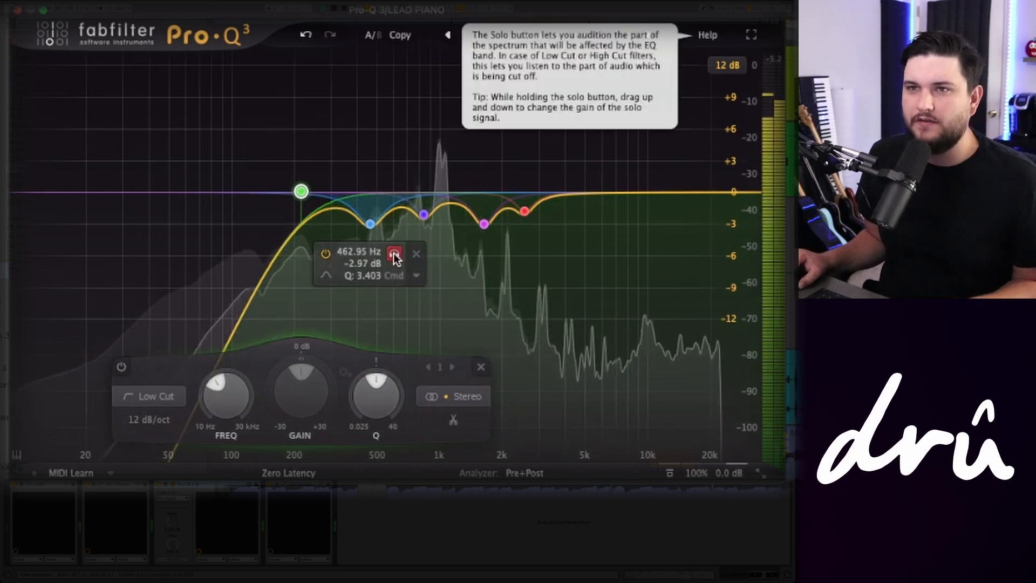
{"action": "left_click_drag", "start_coordinate": [394, 253], "coordinate": [549, 241]}
{"action": "mouse_move", "coordinate": [443, 221]}
{"action": "mouse_move", "coordinate": [484, 223]}
{"action": "mouse_move", "coordinate": [548, 209]}
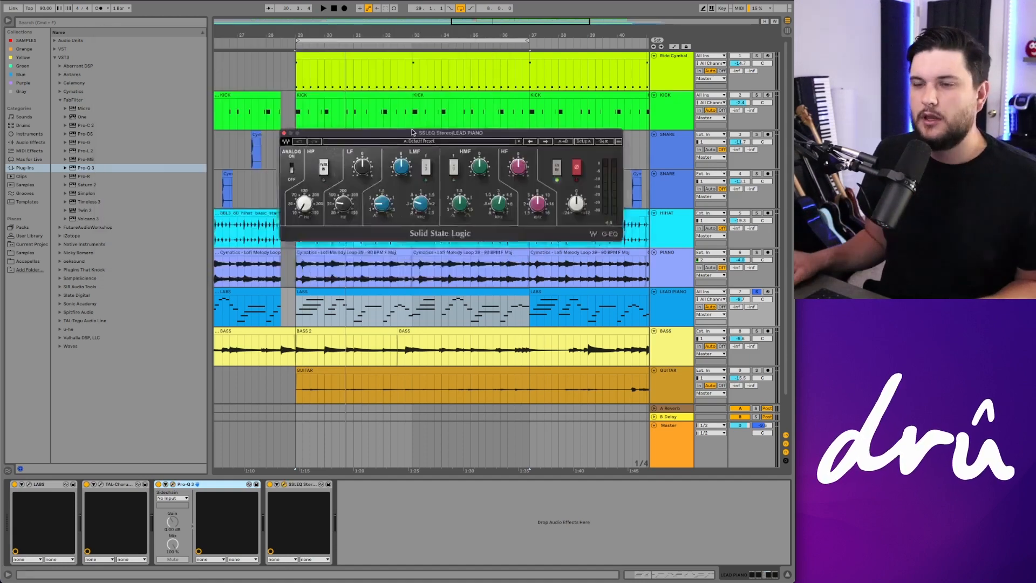
{"action": "left_click_drag", "start_coordinate": [412, 132], "coordinate": [364, 95]}
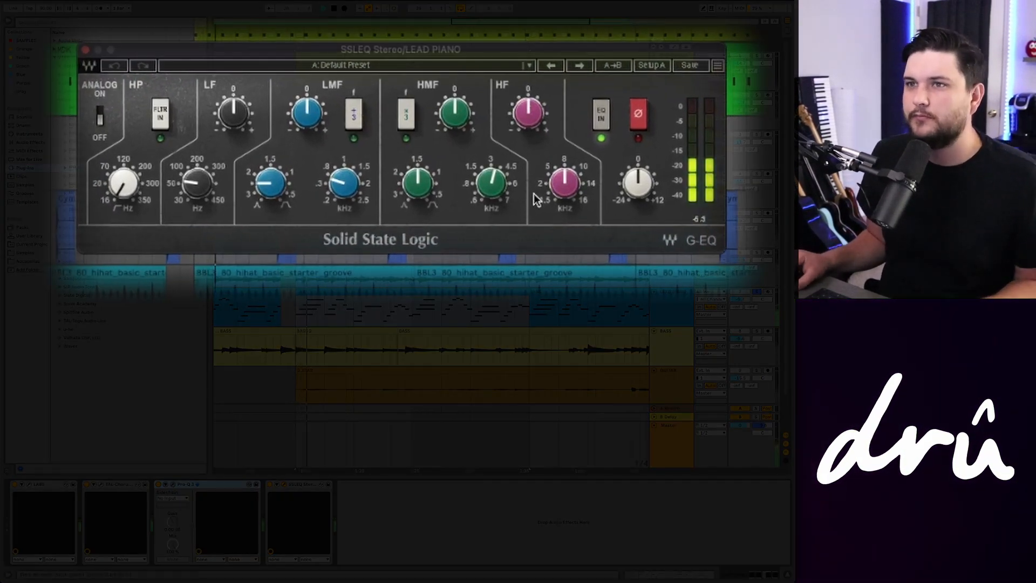
Step: Try an HF boost on the SSL EQ around 8.2 kHz, then return the HF gain to 0
{"action": "left_click_drag", "start_coordinate": [528, 113], "coordinate": [528, 107]}
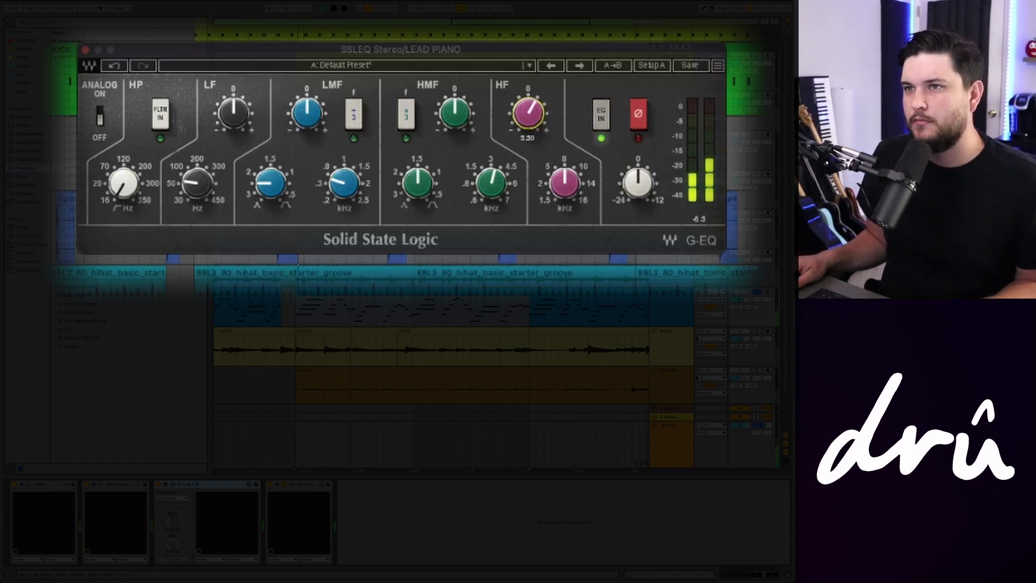
{"action": "left_click", "coordinate": [569, 182]}
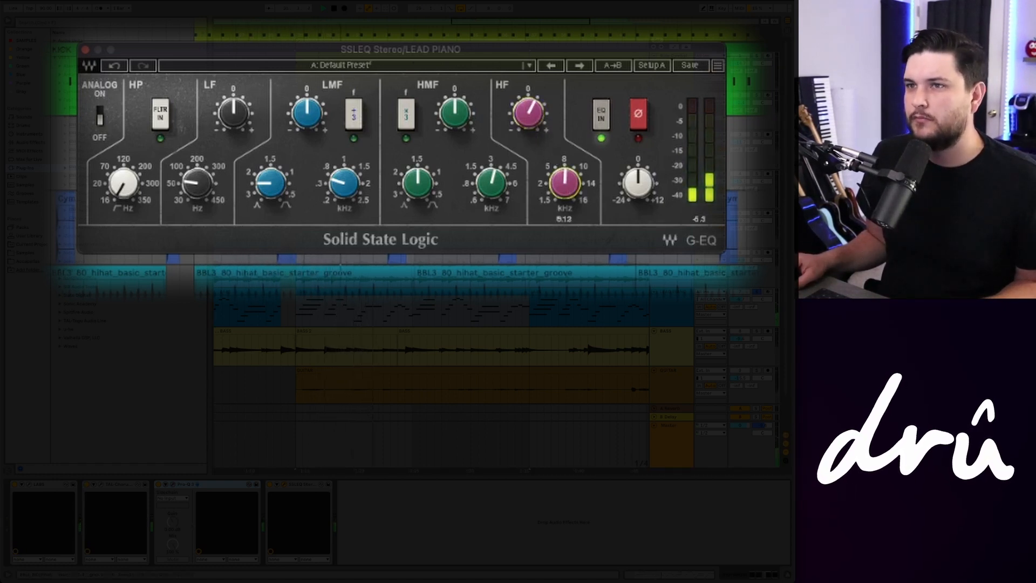
{"action": "left_click_drag", "start_coordinate": [565, 181], "coordinate": [565, 185]}
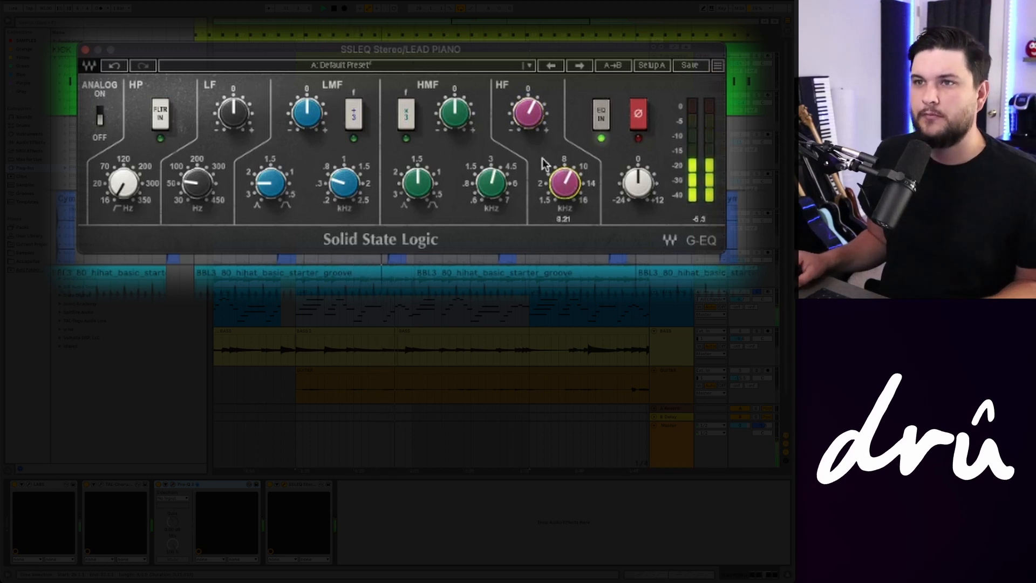
{"action": "left_click", "coordinate": [529, 113]}
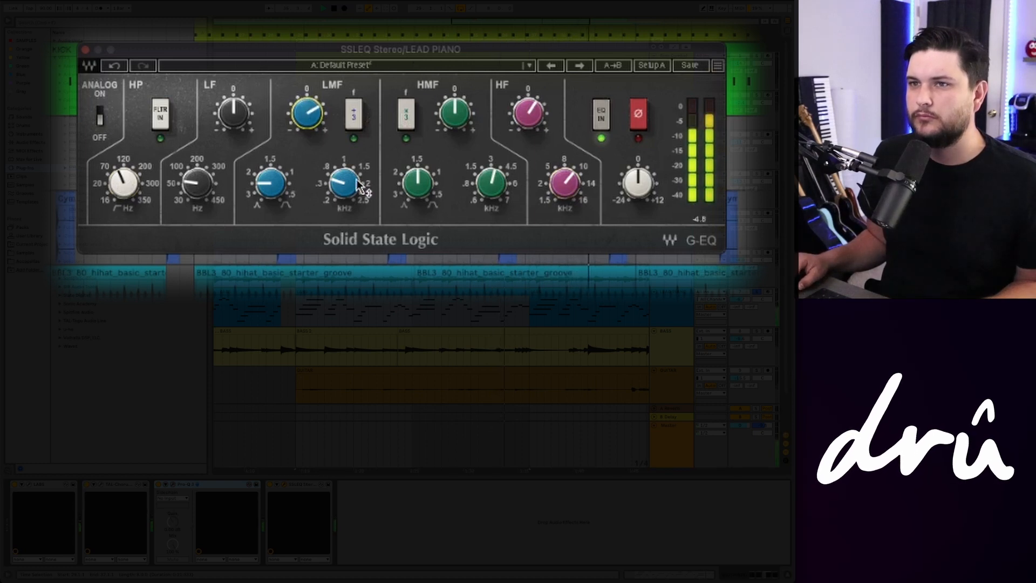
Step: Tweak the SSL EQ's LMF and HMF bands' gain, frequency and Q while listening
{"action": "left_click_drag", "start_coordinate": [355, 186], "coordinate": [355, 161]}
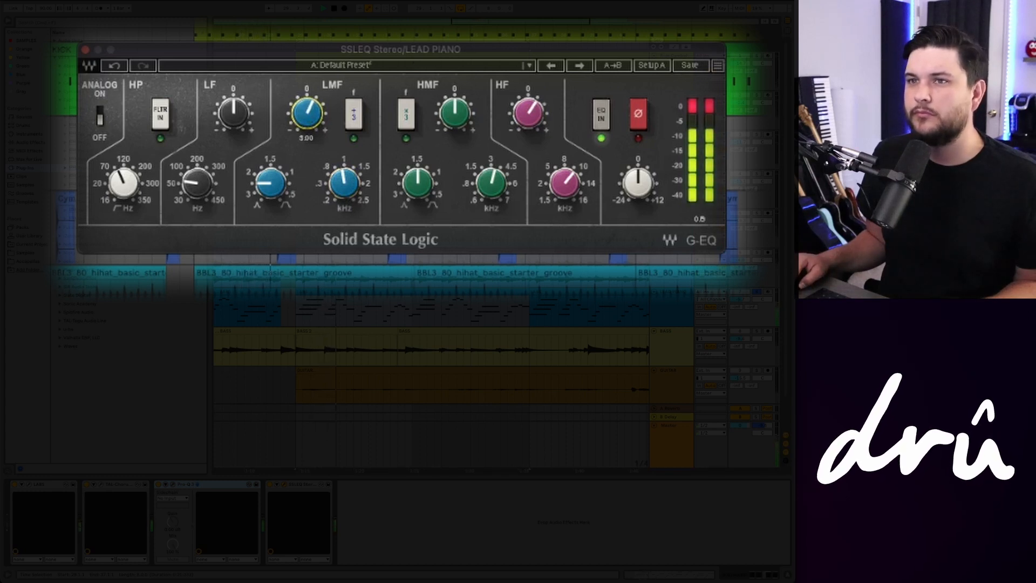
{"action": "left_click_drag", "start_coordinate": [439, 115], "coordinate": [438, 123]}
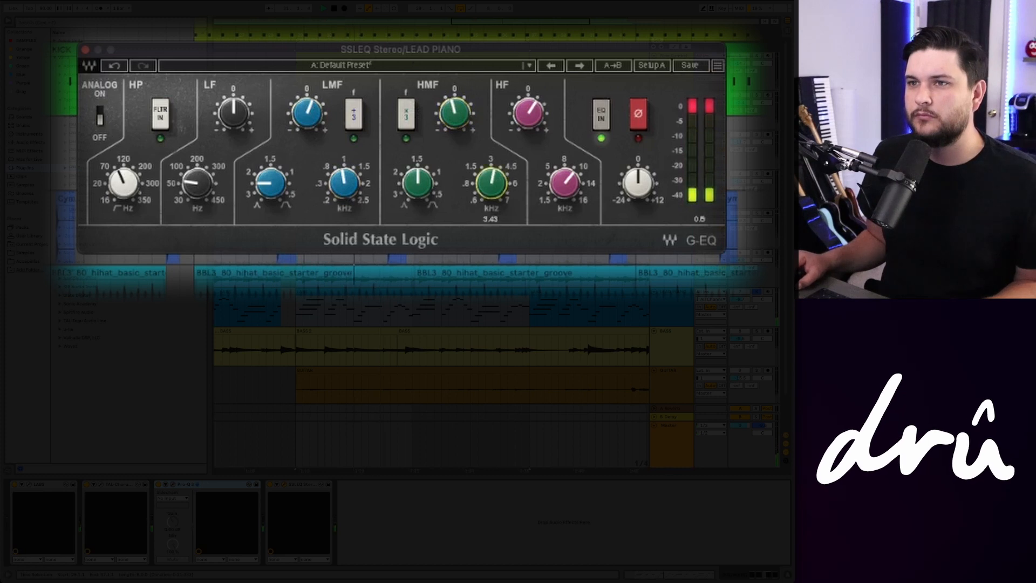
{"action": "left_click_drag", "start_coordinate": [418, 182], "coordinate": [424, 182]}
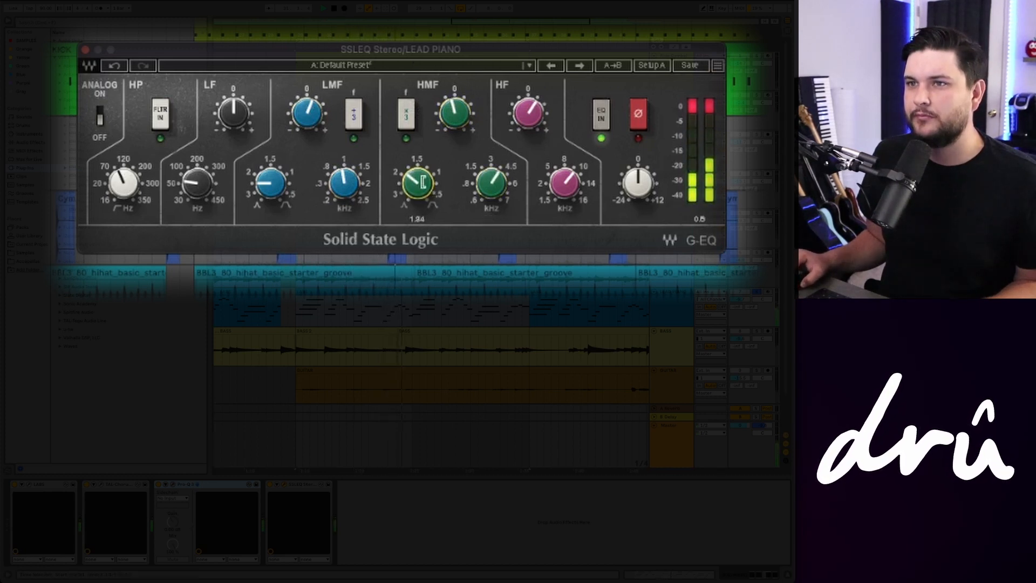
{"action": "left_click", "coordinate": [457, 117]}
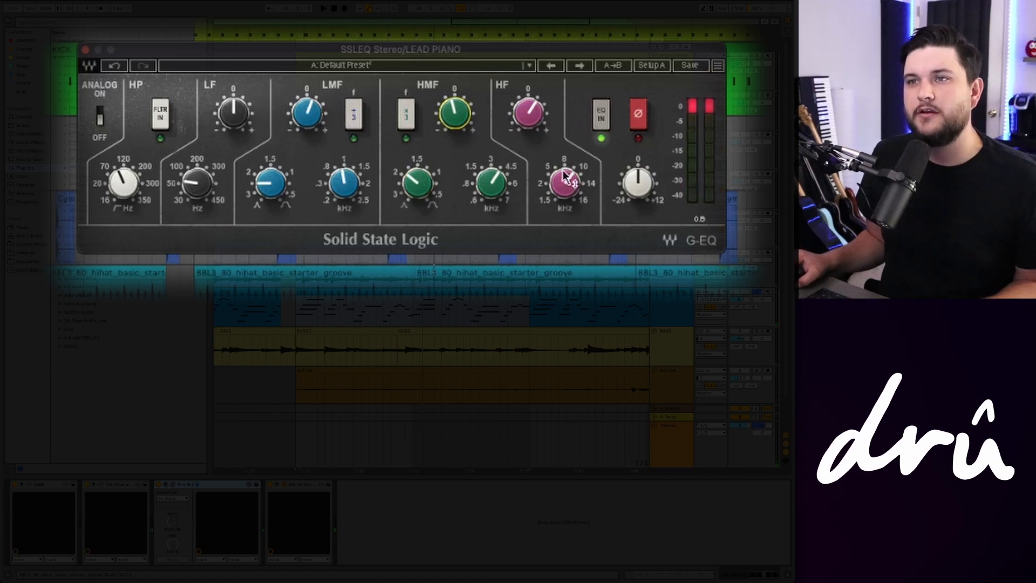
{"action": "mouse_move", "coordinate": [564, 175]}
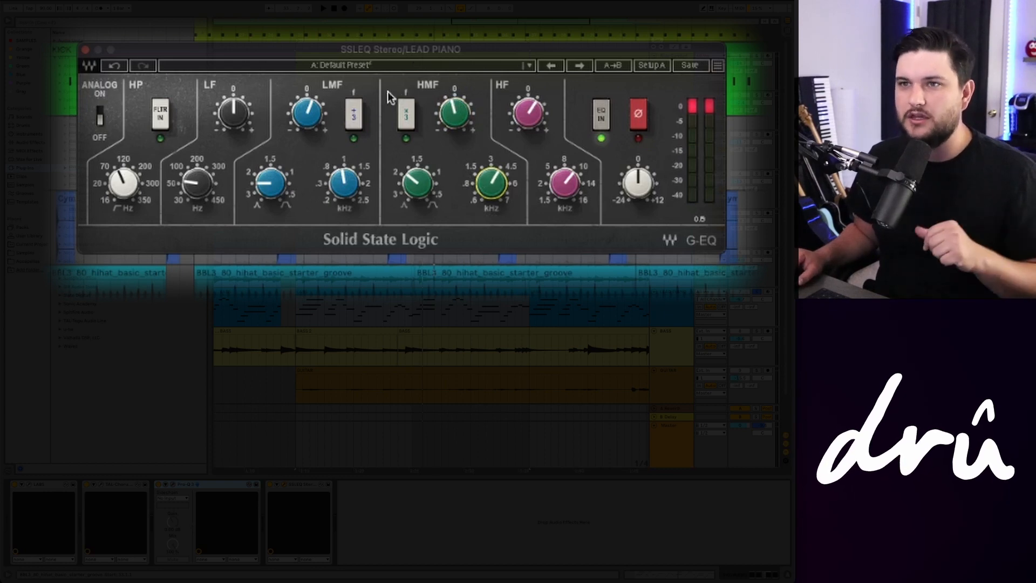
{"action": "left_click", "coordinate": [348, 186]}
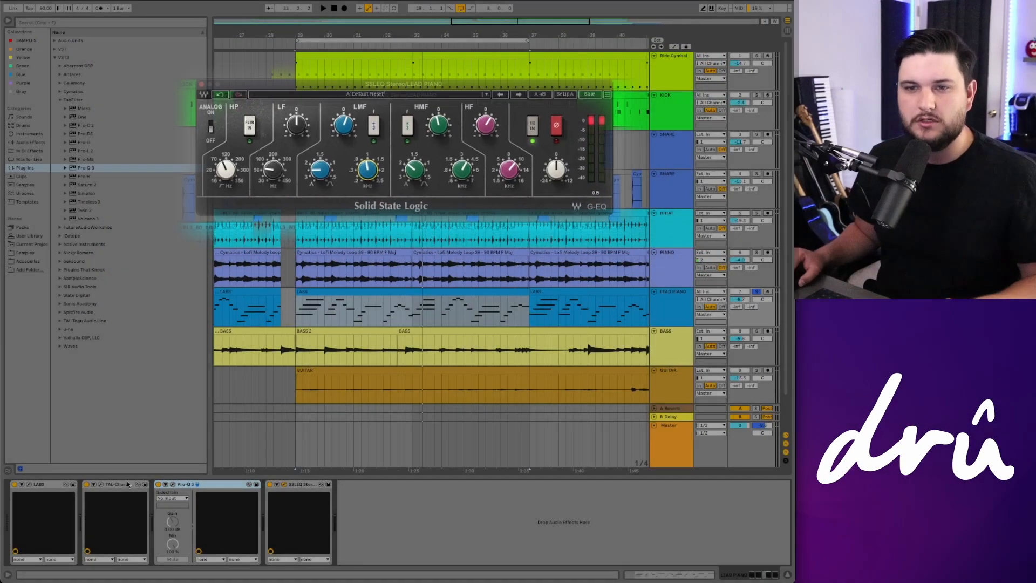
Step: Reopen the Pro-Q 3 window alongside the SSL EQ and start playback
{"action": "left_click", "coordinate": [173, 484]}
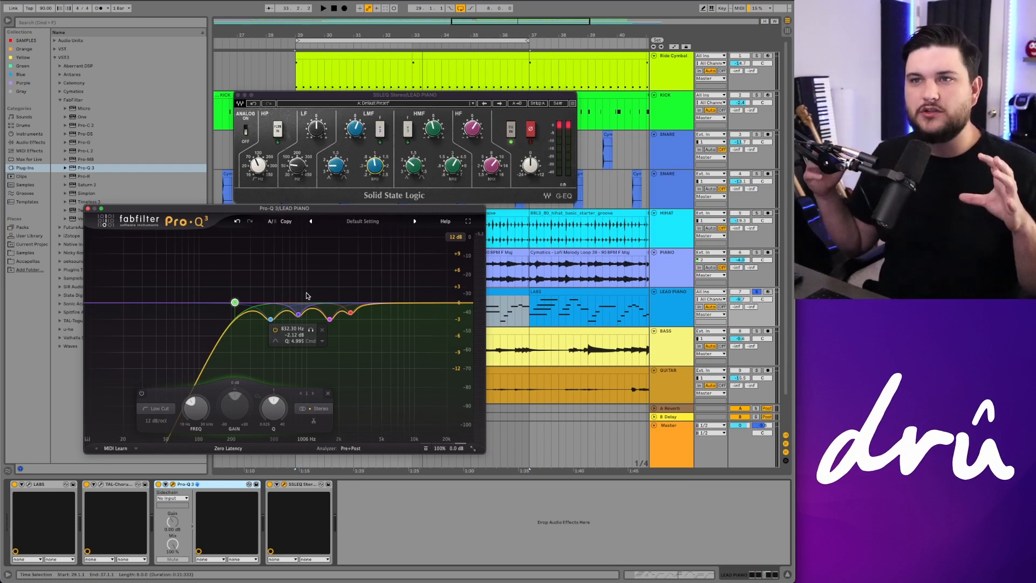
{"action": "left_click_drag", "start_coordinate": [407, 96], "coordinate": [415, 95]}
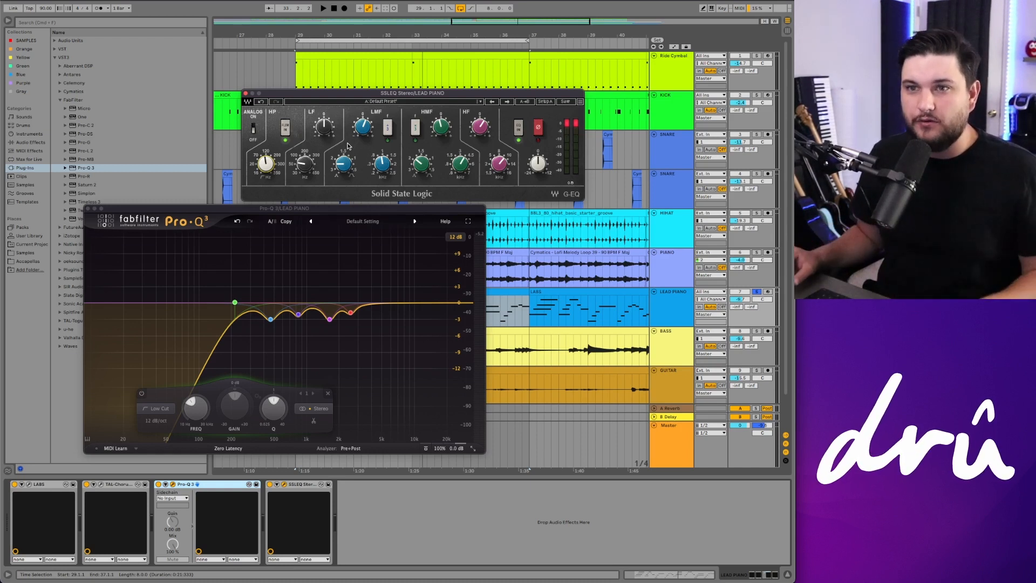
{"action": "key", "text": "space"}
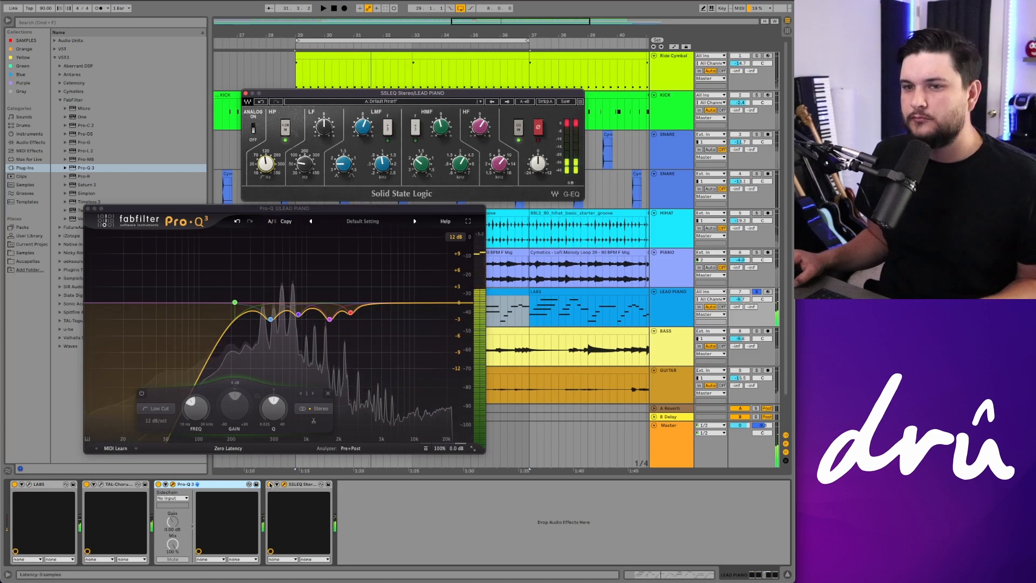
Step: Bypass the SSLEQ and Pro-Q 3 devices, then re-enable Pro-Q 3 to compare during playback
{"action": "left_click", "coordinate": [270, 484]}
{"action": "left_click", "coordinate": [158, 484]}
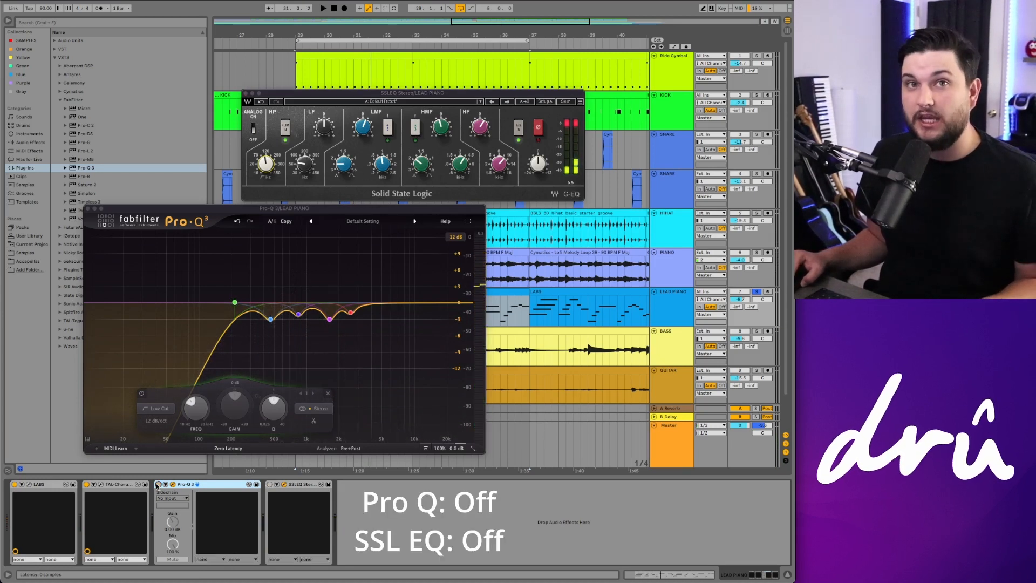
{"action": "key", "text": "space"}
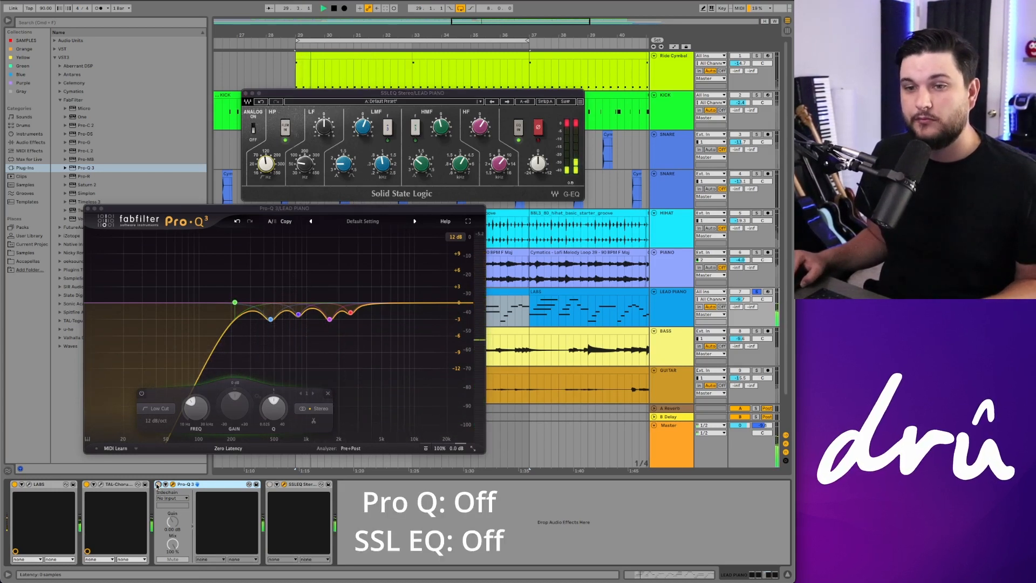
{"action": "left_click", "coordinate": [157, 485]}
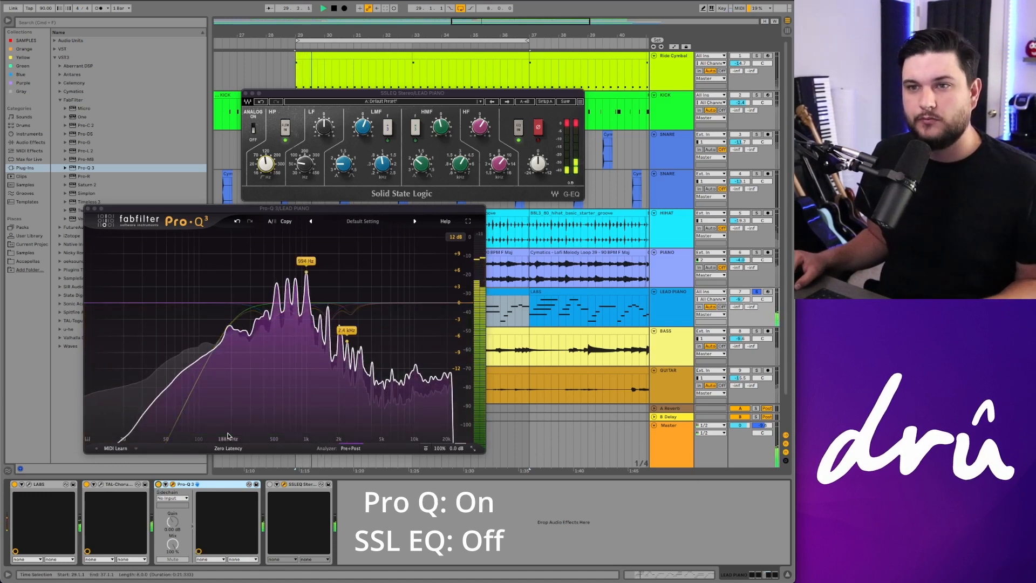
{"action": "key", "text": "space"}
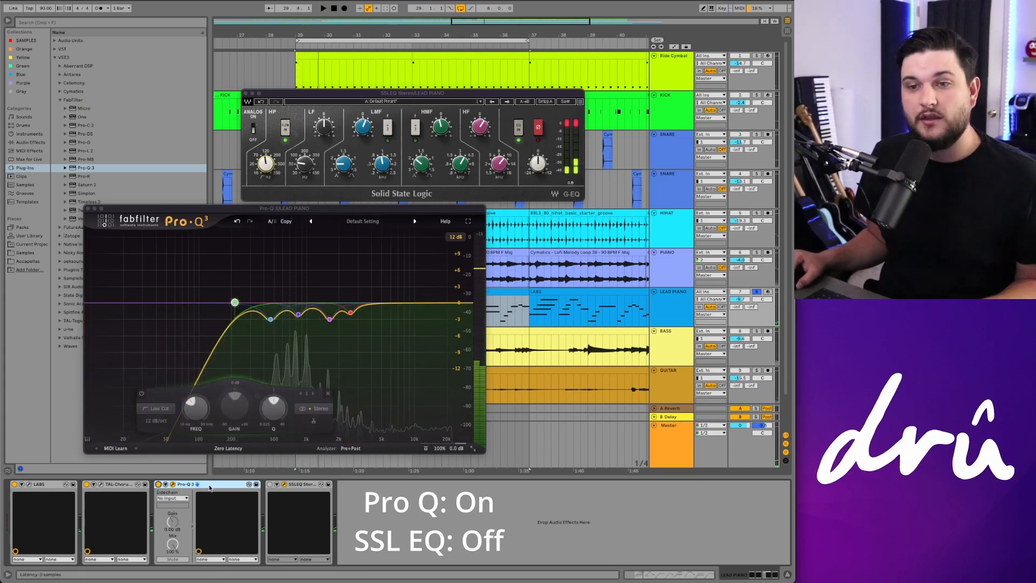
Step: Toggle the Pro-Q 3 device off and on during playback, then re-enable the SSL EQ device and play
{"action": "left_click", "coordinate": [157, 484]}
{"action": "key", "text": "space"}
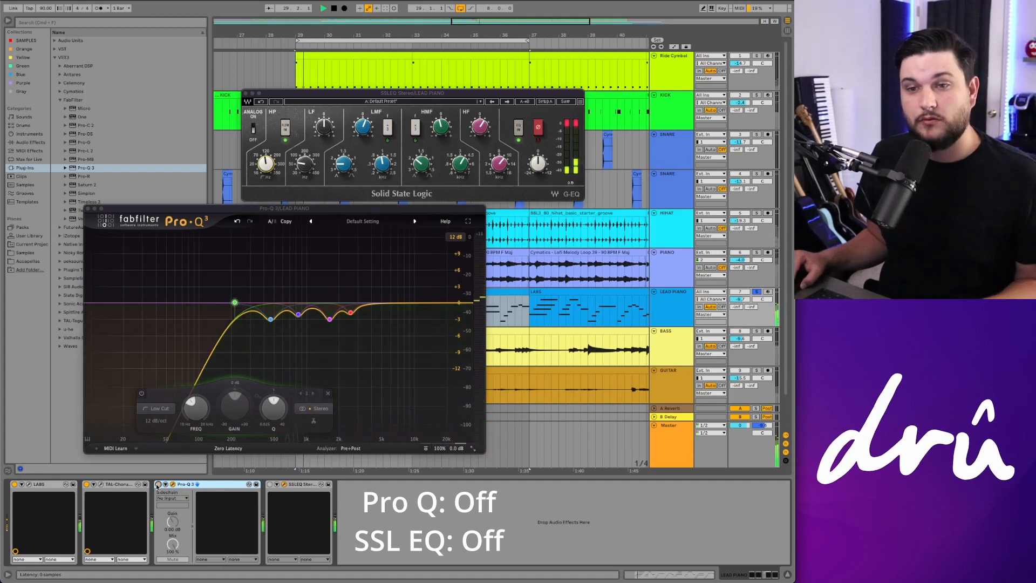
{"action": "left_click", "coordinate": [157, 485]}
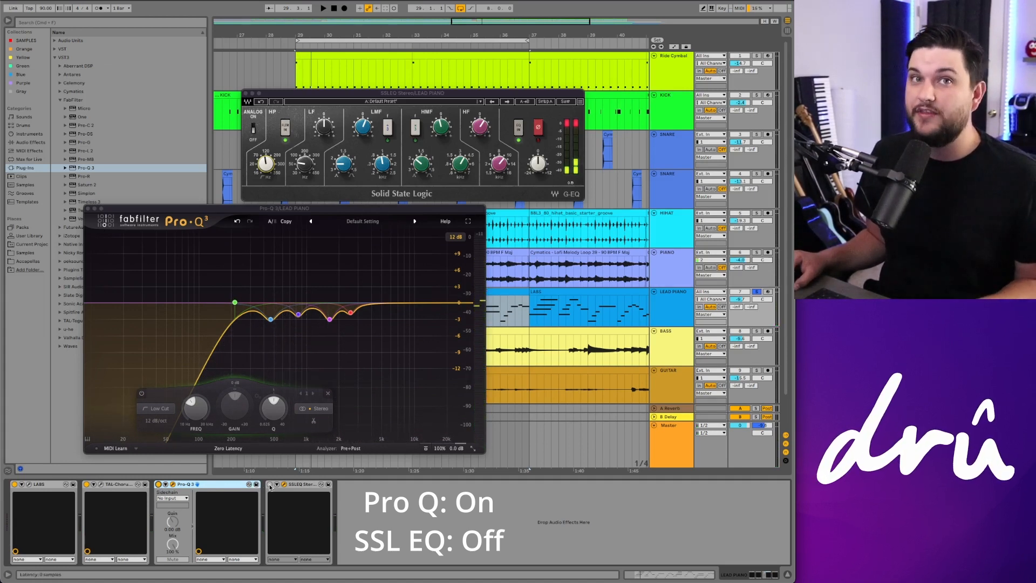
{"action": "key", "text": "space"}
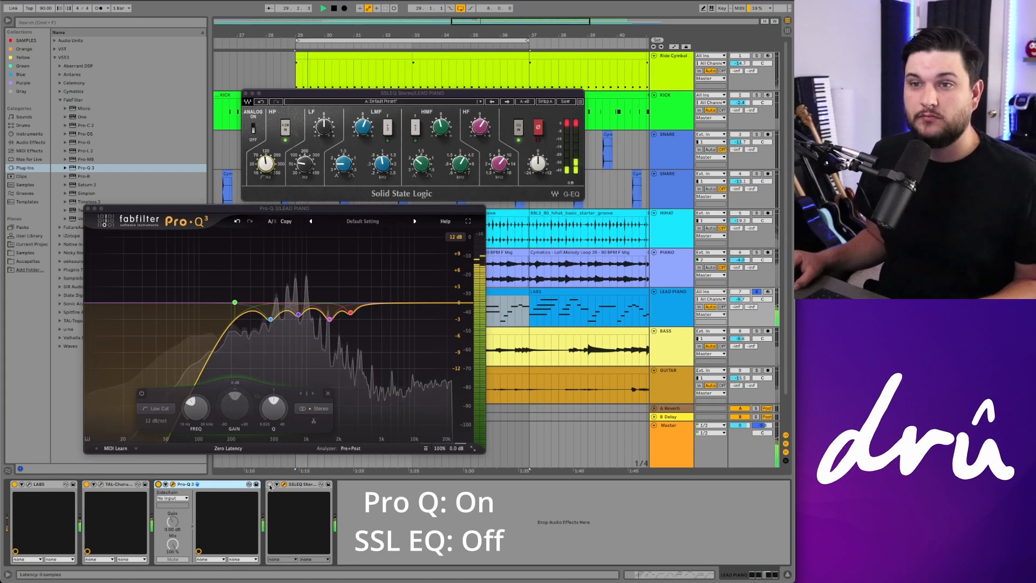
{"action": "left_click", "coordinate": [270, 485]}
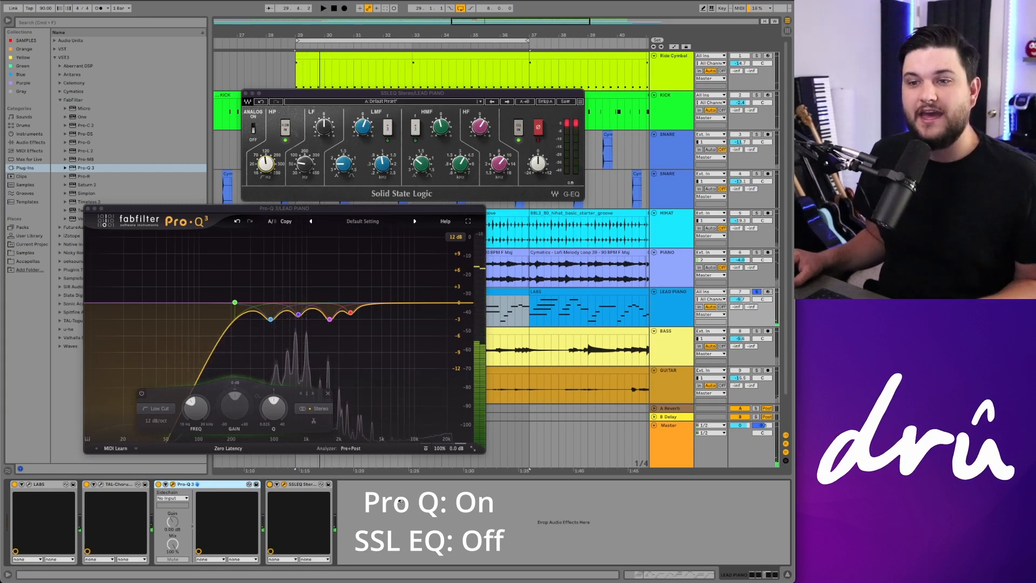
{"action": "key", "text": "space"}
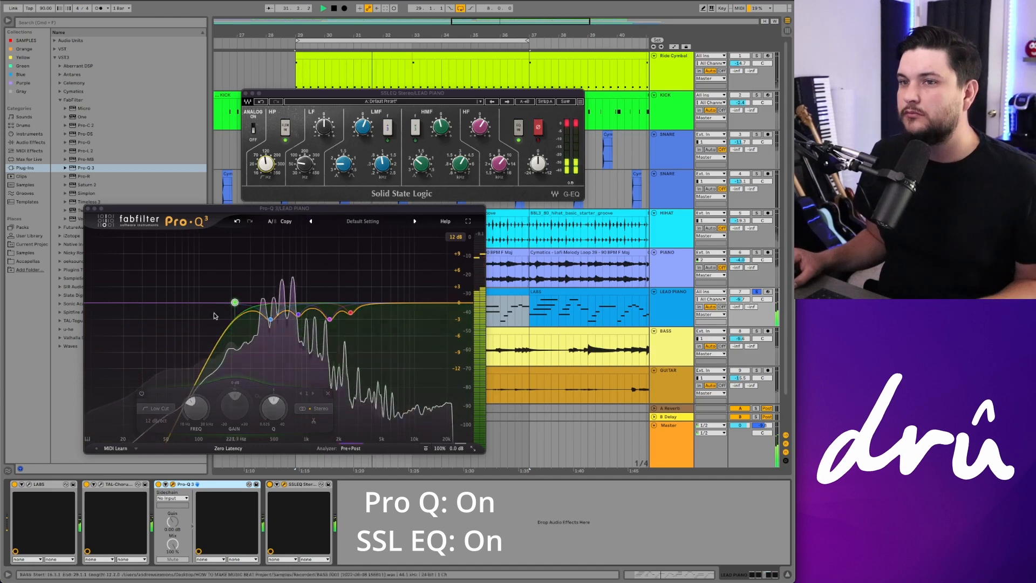
Step: Close the Pro-Q 3 and SSL EQ plugin windows
{"action": "left_click", "coordinate": [87, 208]}
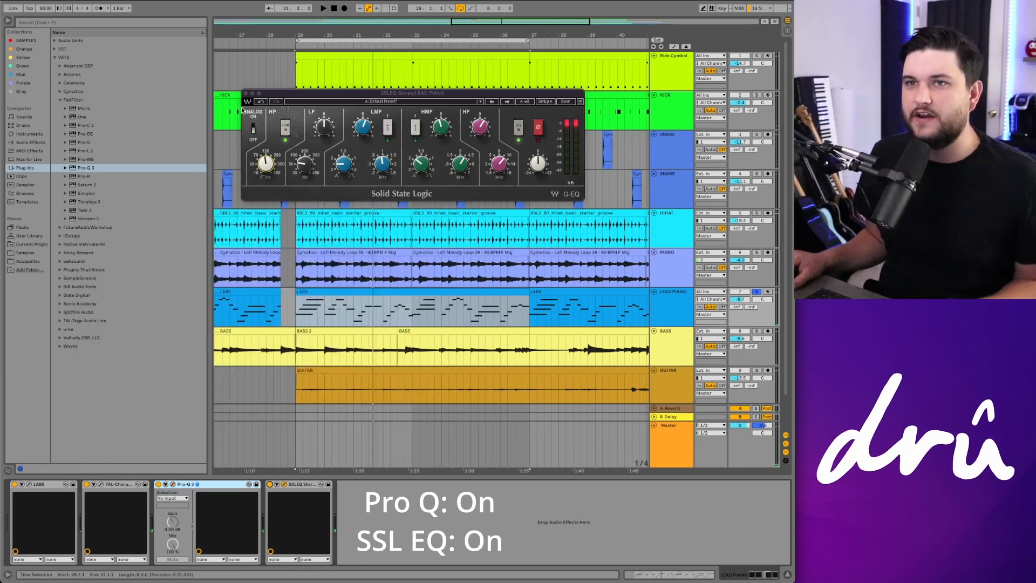
{"action": "left_click", "coordinate": [484, 128]}
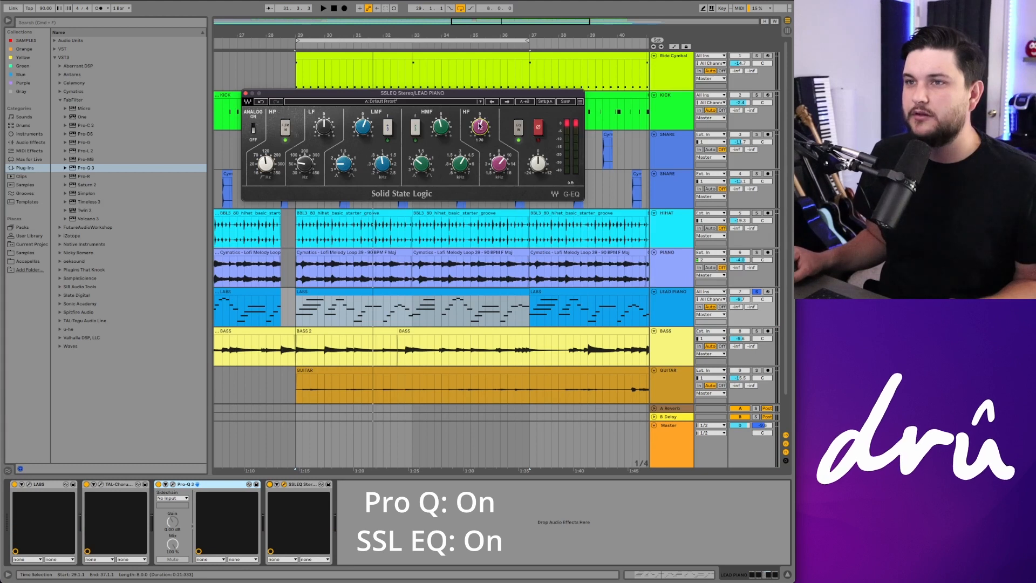
{"action": "key", "text": "space"}
{"action": "key", "text": "space"}
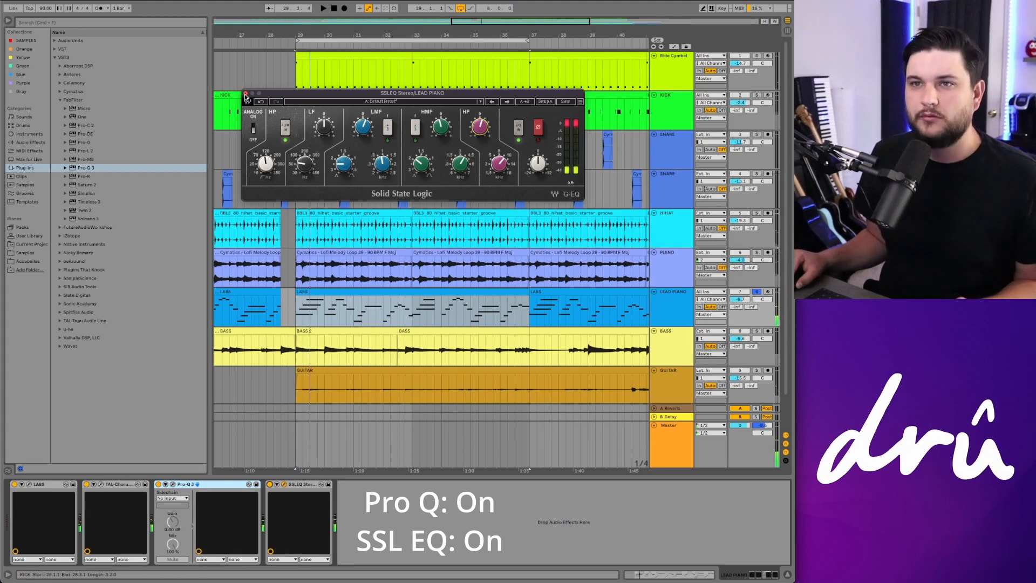
{"action": "left_click", "coordinate": [246, 94]}
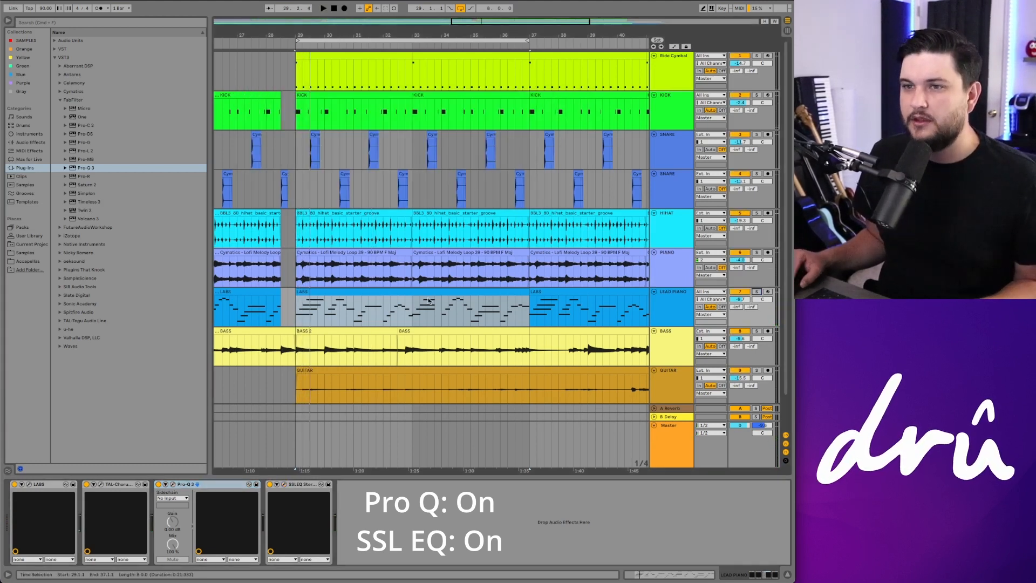
{"action": "left_click", "coordinate": [279, 302]}
{"action": "key", "text": "space"}
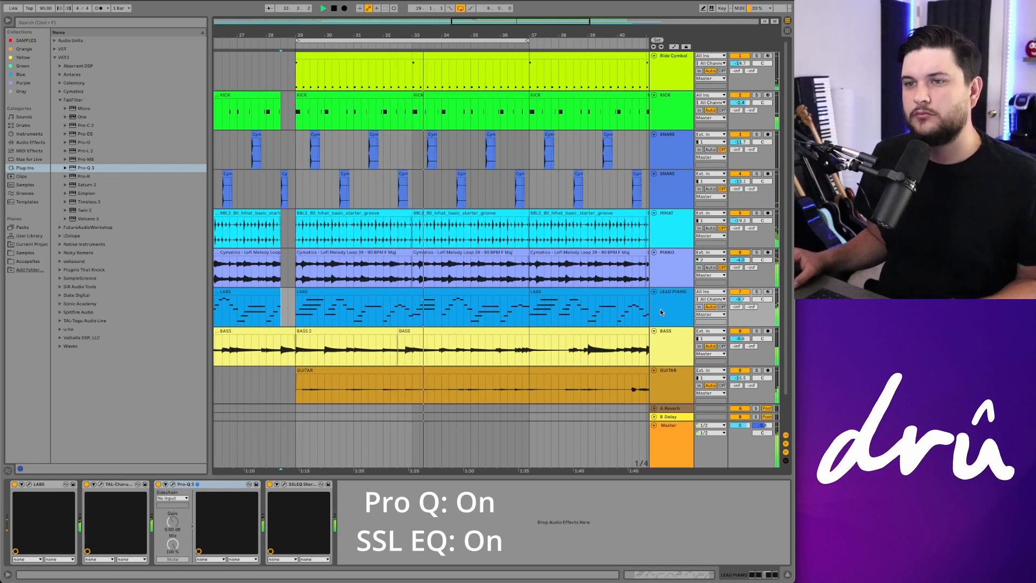
{"action": "left_click_drag", "start_coordinate": [739, 300], "coordinate": [746, 302]}
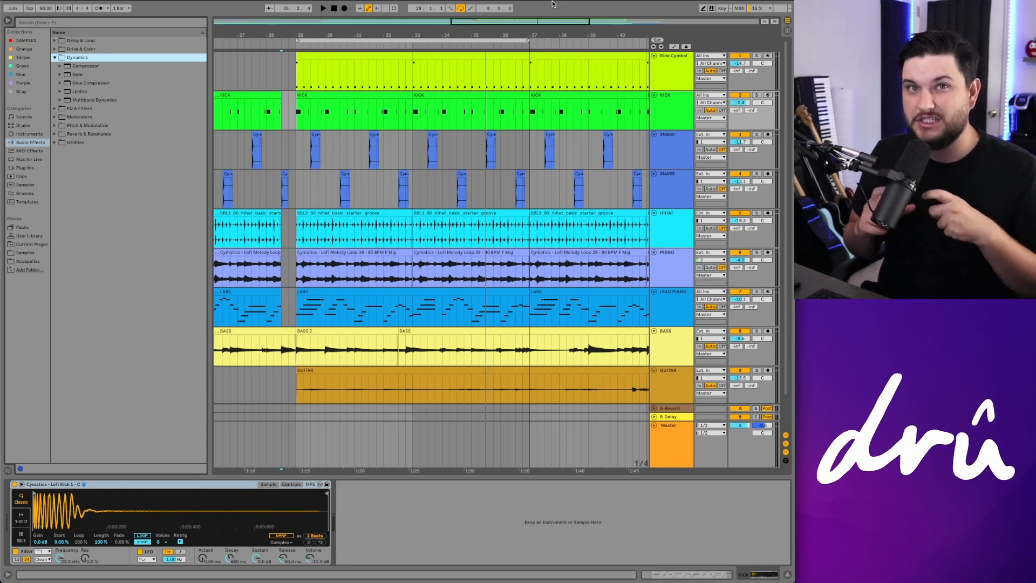
Step: Group the two SNARE tracks and rename the group "Snare"
{"action": "left_click", "coordinate": [672, 158]}
{"action": "key", "text": "super+g"}
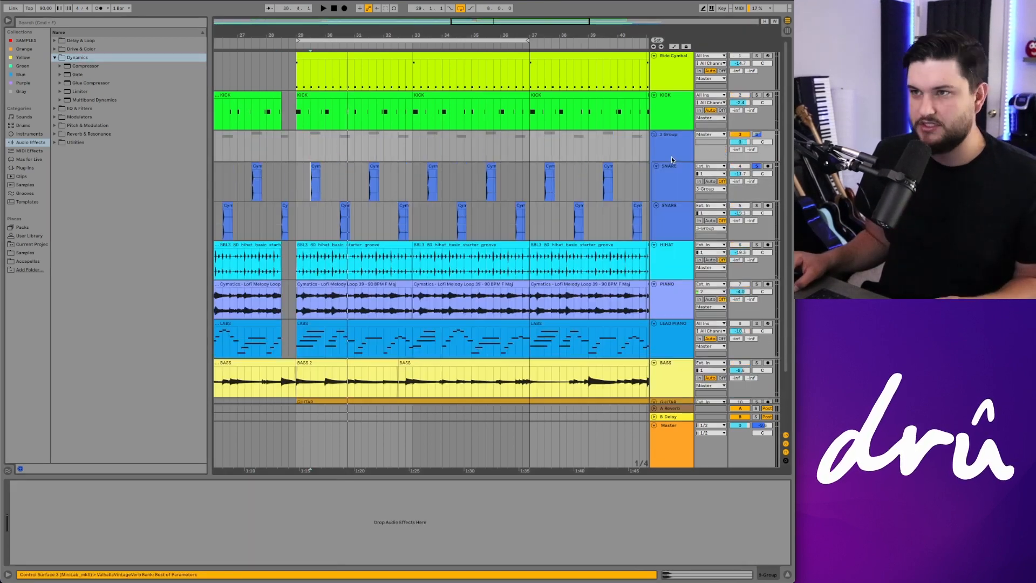
{"action": "key", "text": "super+r"}
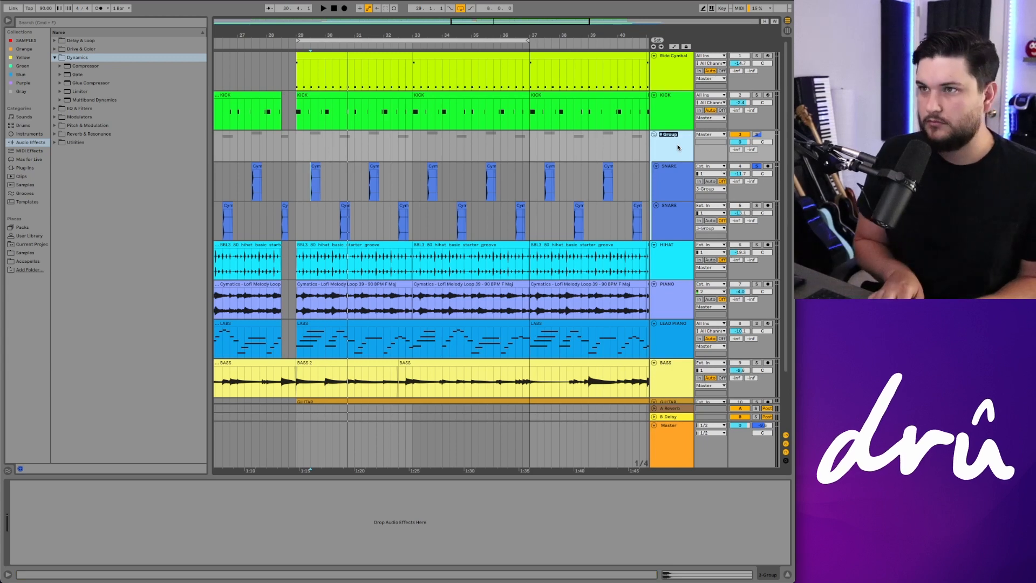
{"action": "type", "text": "Snare"}
{"action": "key", "text": "Return"}
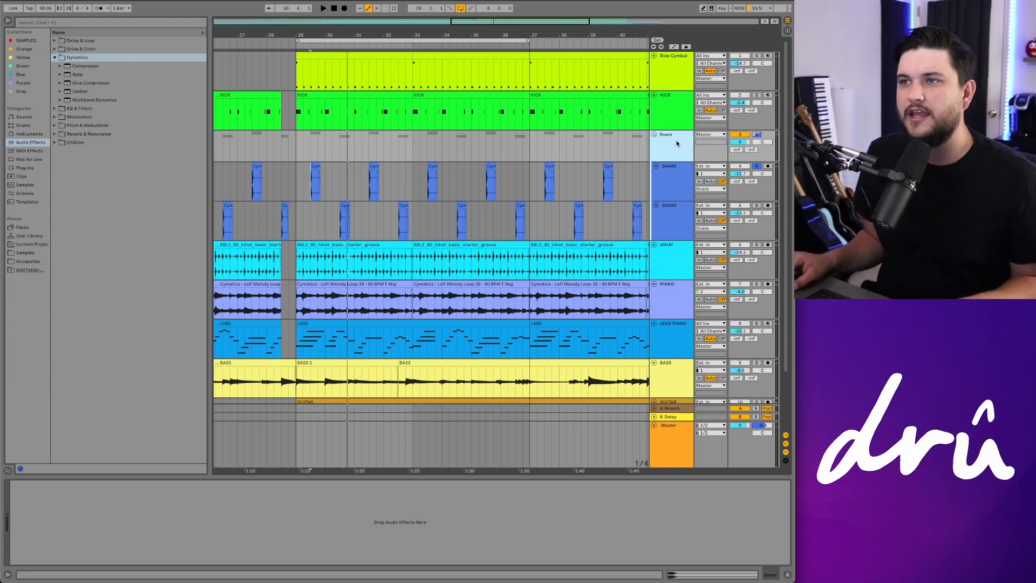
Step: Add a Glue Compressor to the Snare group, set its threshold to -19.7 dB and raise the attack while playing
{"action": "left_click", "coordinate": [682, 144]}
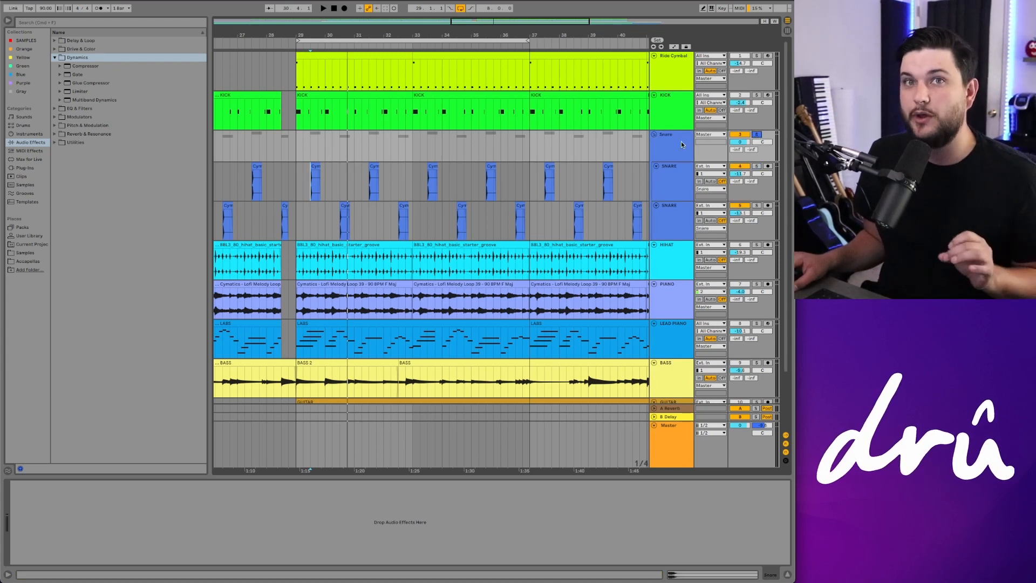
{"action": "left_click_drag", "start_coordinate": [81, 83], "coordinate": [682, 144]}
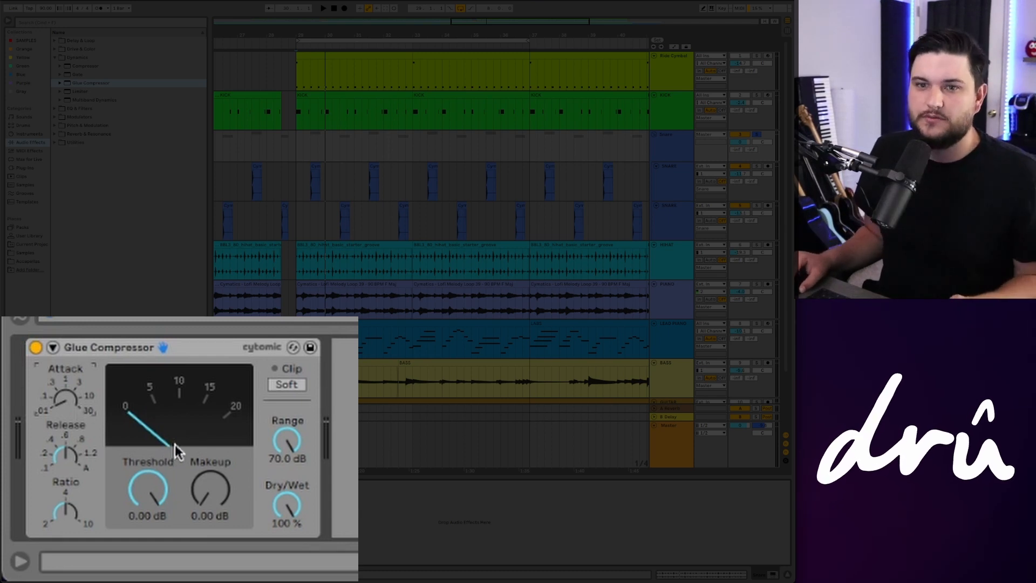
{"action": "key", "text": "space"}
{"action": "left_click_drag", "start_coordinate": [147, 489], "coordinate": [148, 518]}
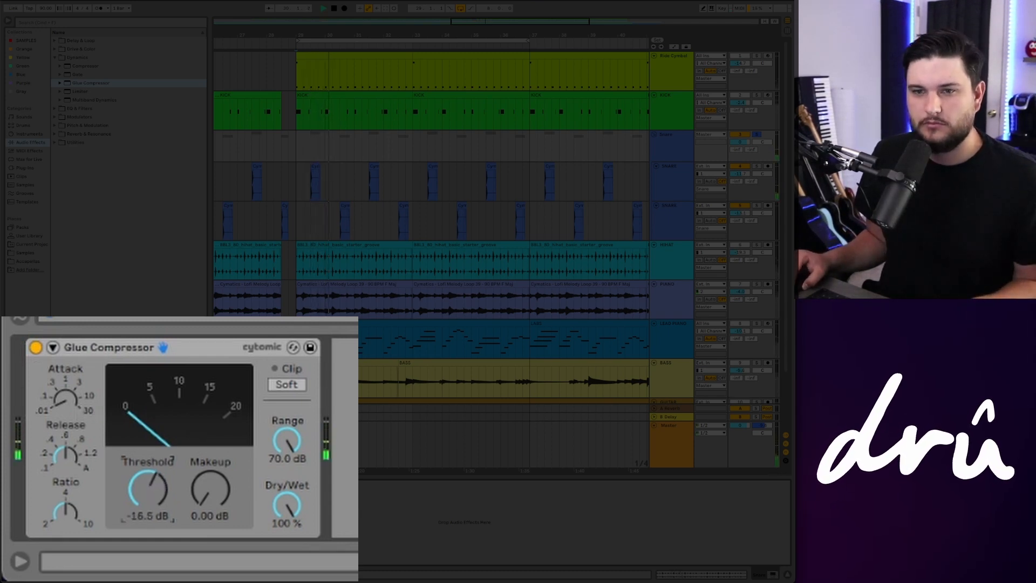
{"action": "left_click_drag", "start_coordinate": [148, 489], "coordinate": [147, 497]}
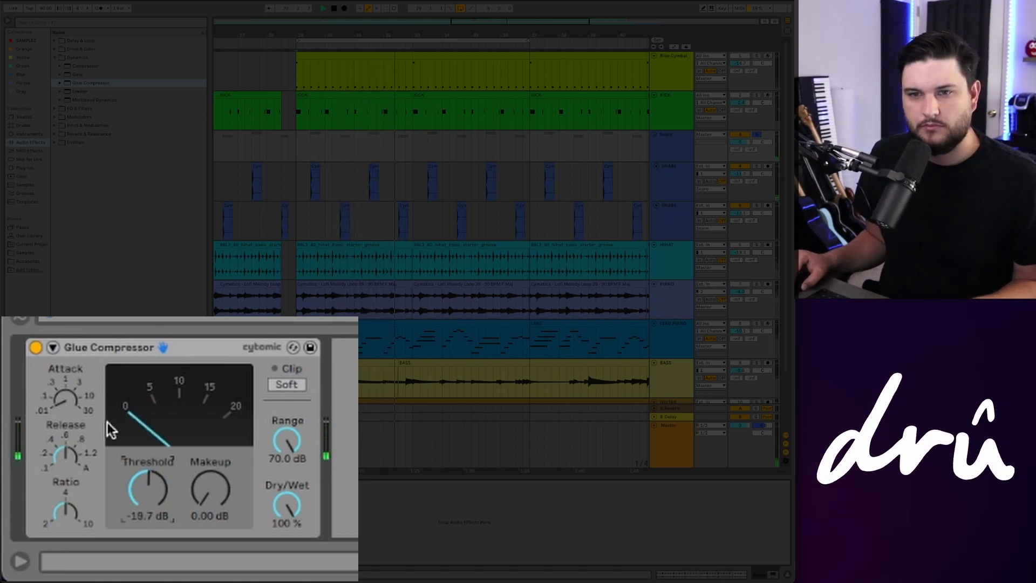
{"action": "left_click_drag", "start_coordinate": [66, 402], "coordinate": [65, 379]}
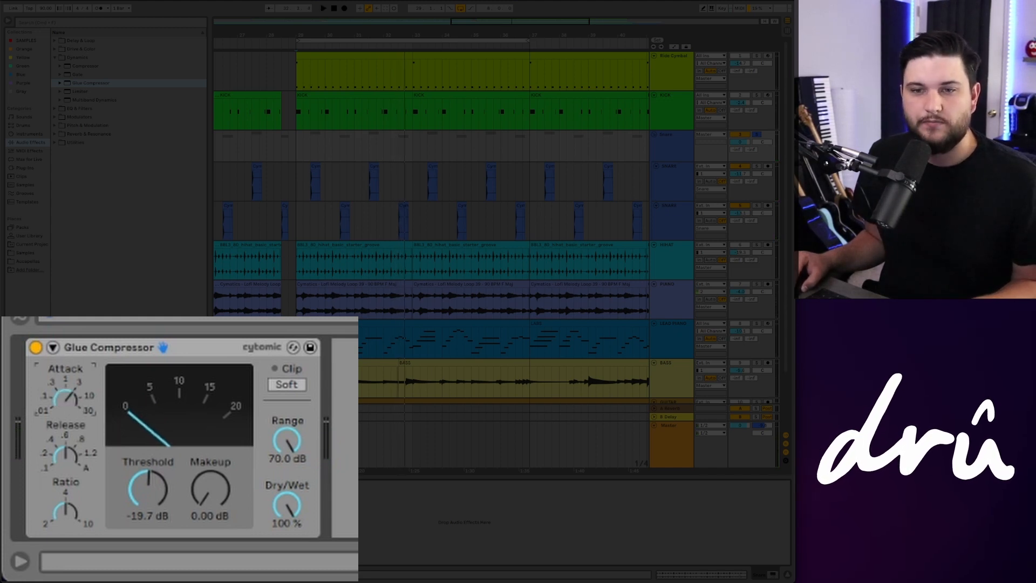
{"action": "key", "text": "space"}
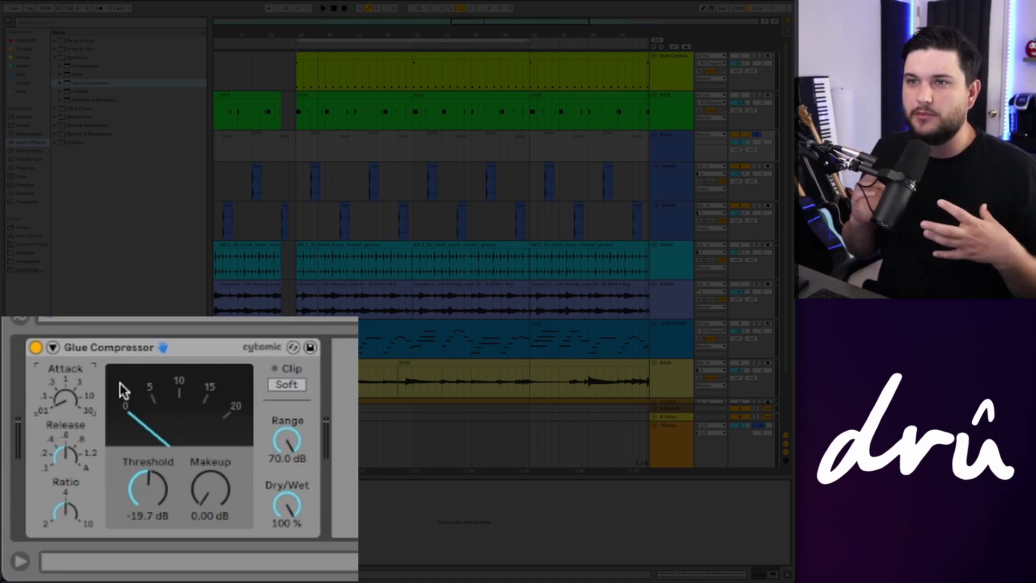
Step: Adjust the Glue Compressor's release knob while playing back the snare group
{"action": "left_click", "coordinate": [63, 459]}
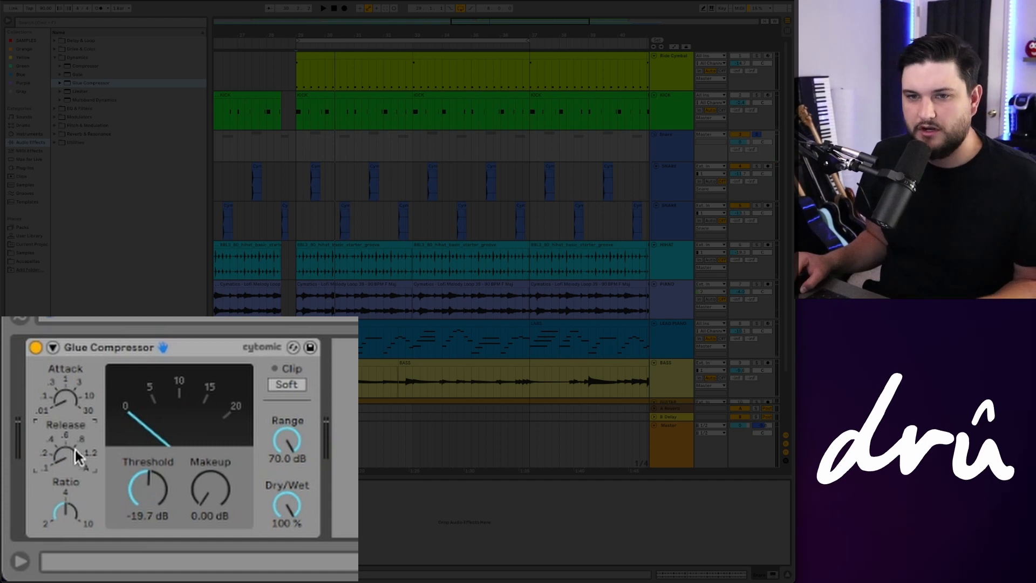
{"action": "key", "text": "space"}
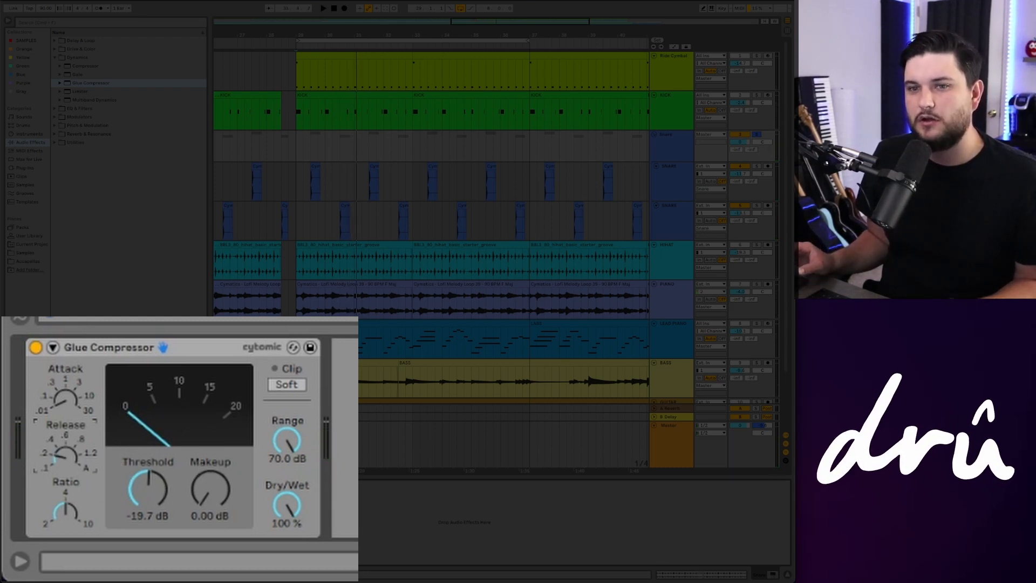
{"action": "key", "text": "space"}
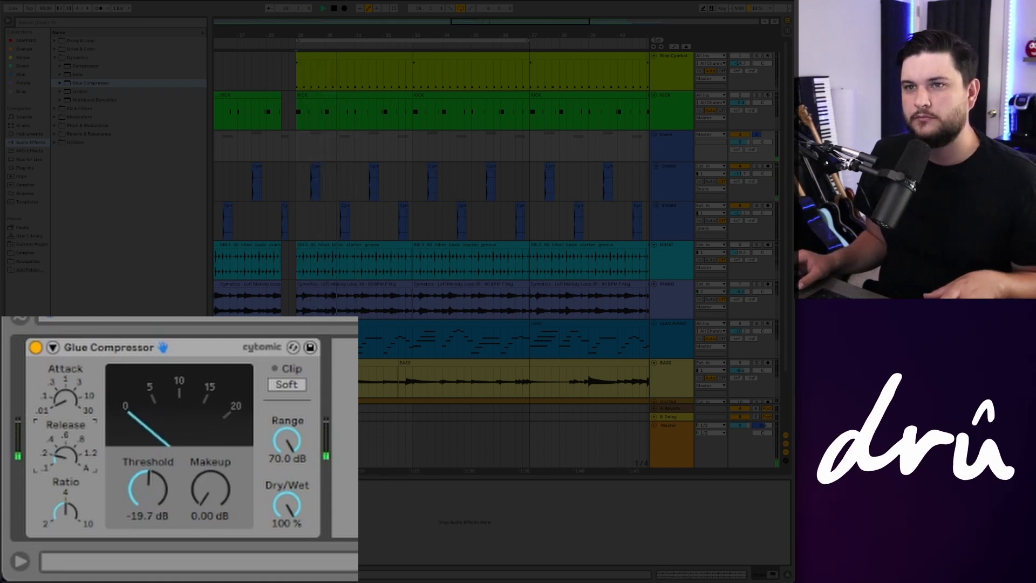
{"action": "left_click_drag", "start_coordinate": [75, 465], "coordinate": [76, 451]}
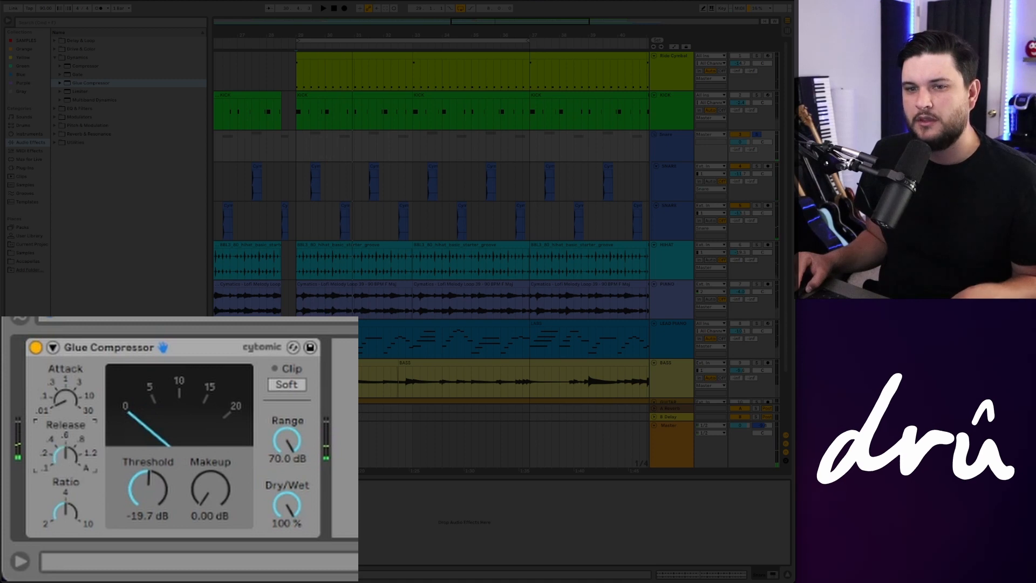
{"action": "key", "text": "space"}
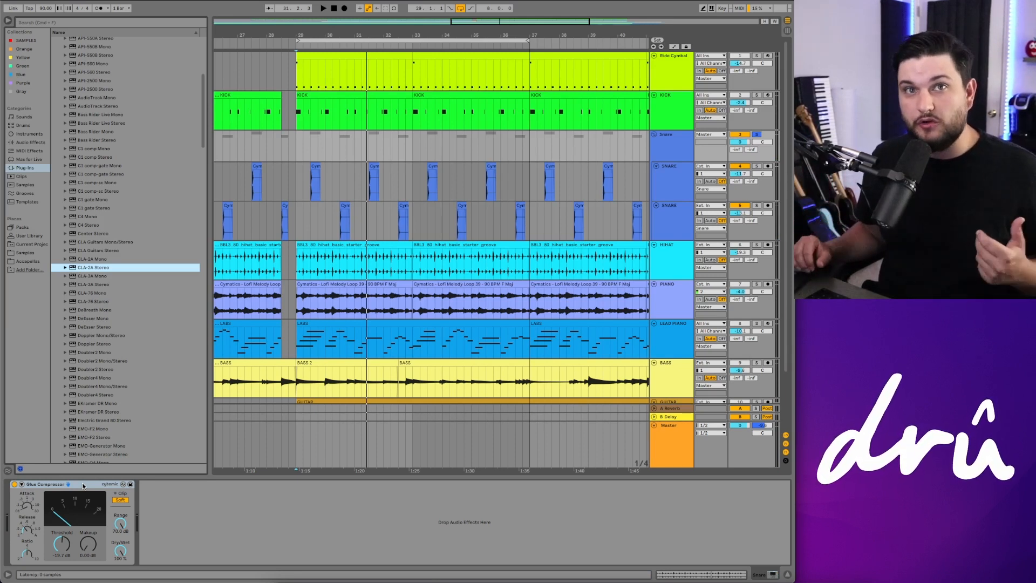
Step: Solo the Piano track and play it back to listen
{"action": "scroll", "coordinate": [520, 170], "scroll_direction": "right", "scroll_amount": 1}
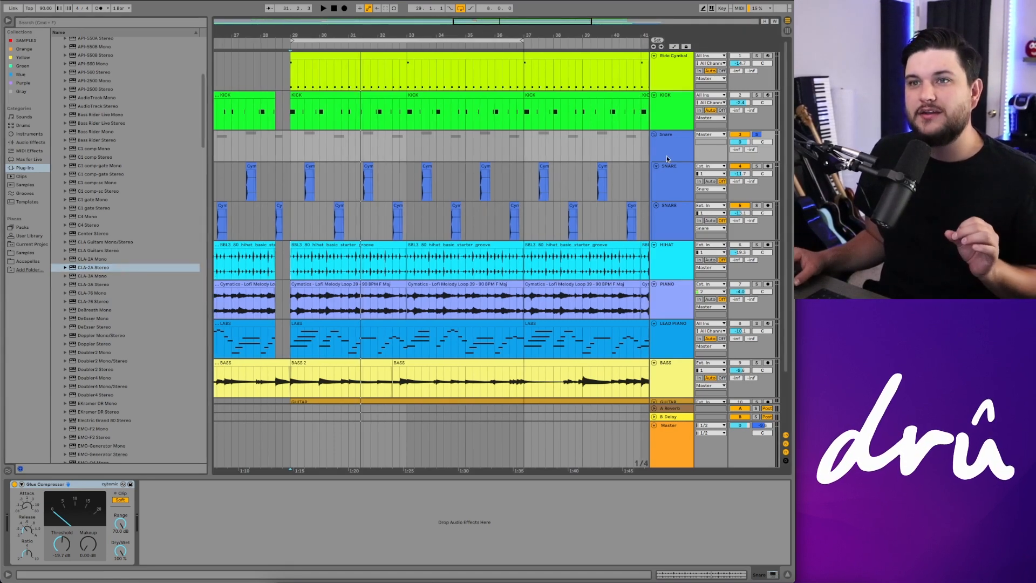
{"action": "key", "text": "minus"}
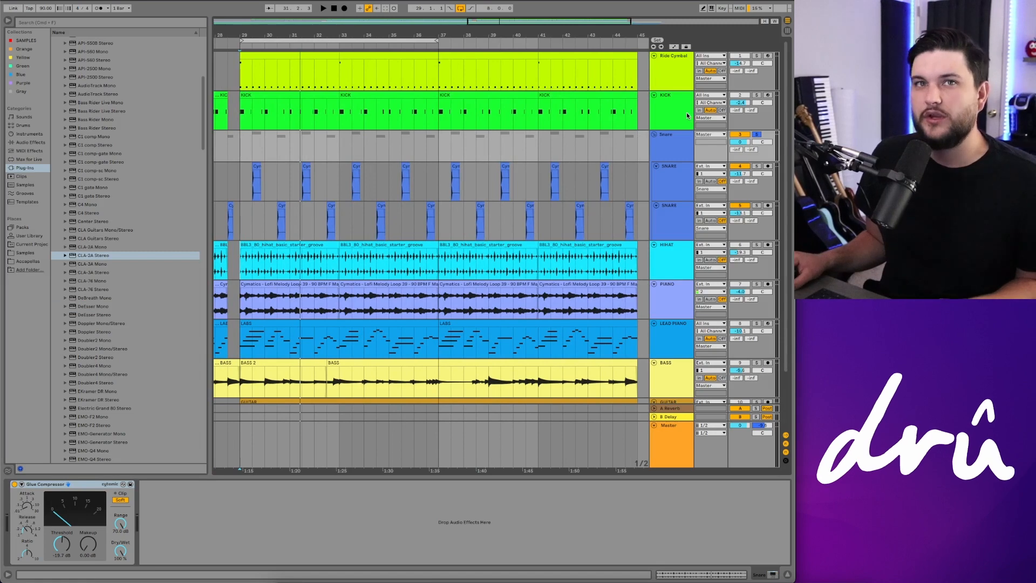
{"action": "scroll", "coordinate": [503, 213], "scroll_direction": "left", "scroll_amount": 1}
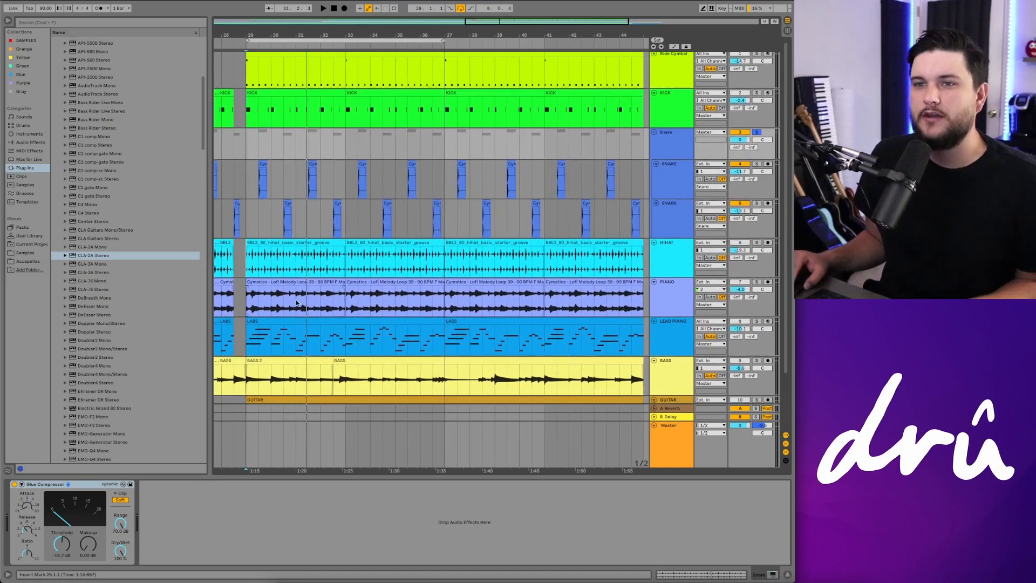
{"action": "left_click", "coordinate": [652, 278]}
{"action": "key", "text": "space"}
{"action": "left_click", "coordinate": [757, 281]}
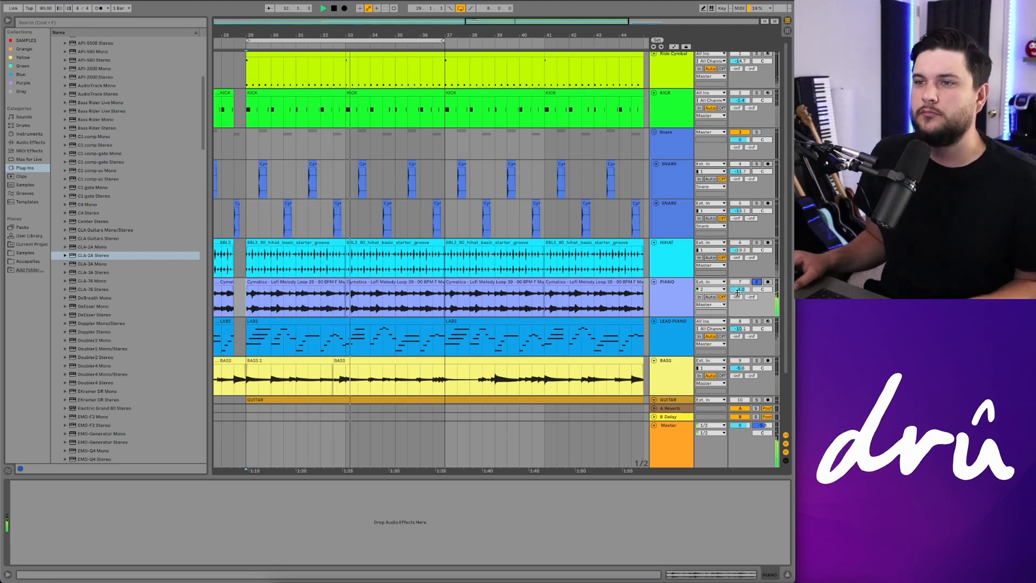
{"action": "key", "text": "space"}
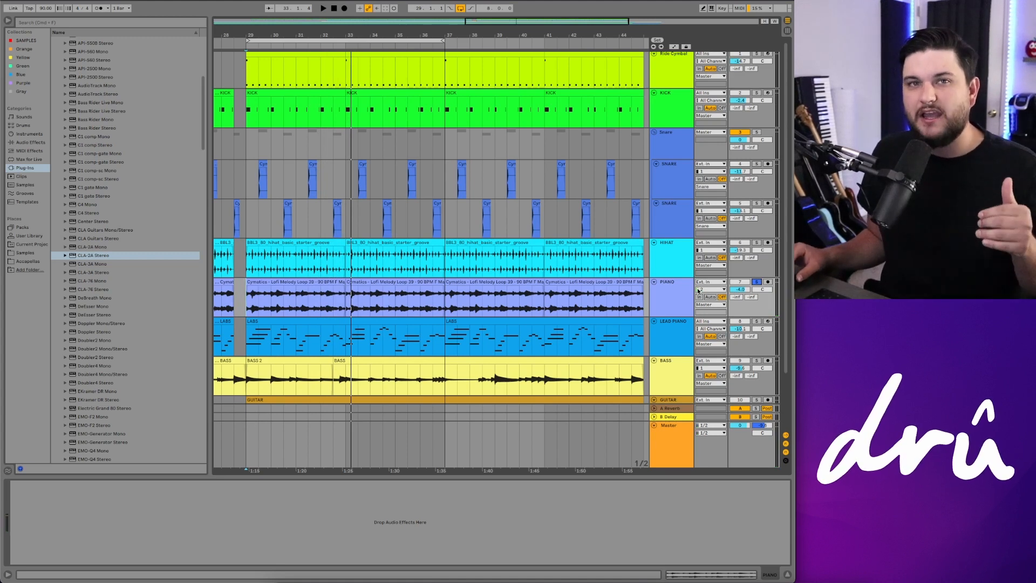
{"action": "left_click", "coordinate": [669, 284]}
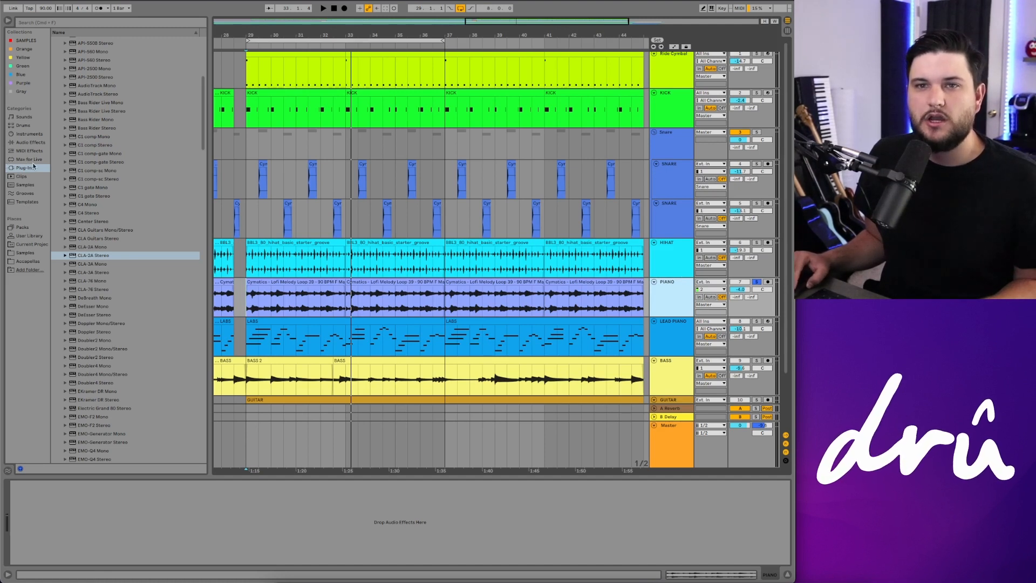
Step: Add a Glue Compressor from Audio Effects to the Piano track and start playback
{"action": "left_click", "coordinate": [30, 143]}
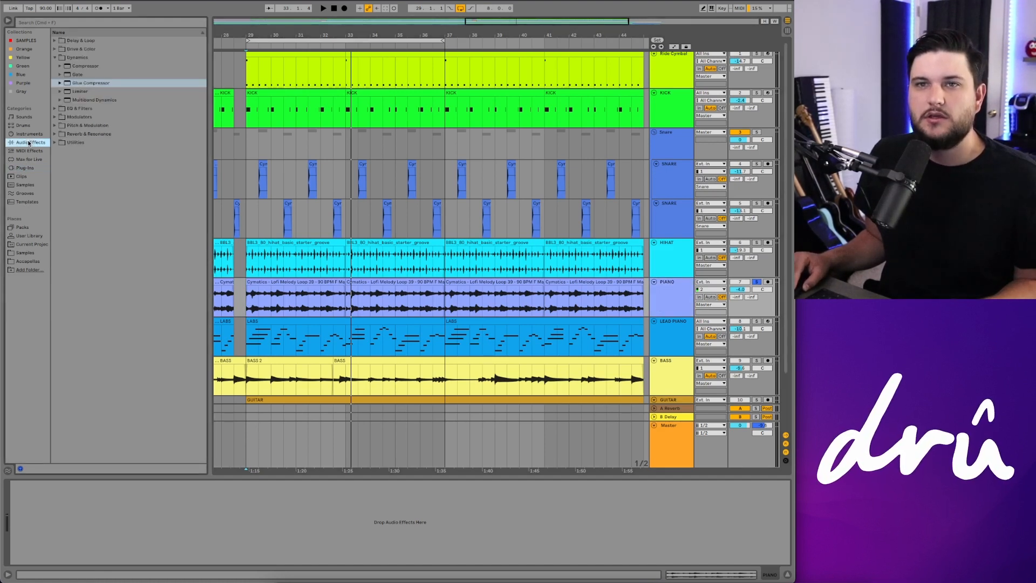
{"action": "left_click", "coordinate": [124, 84]}
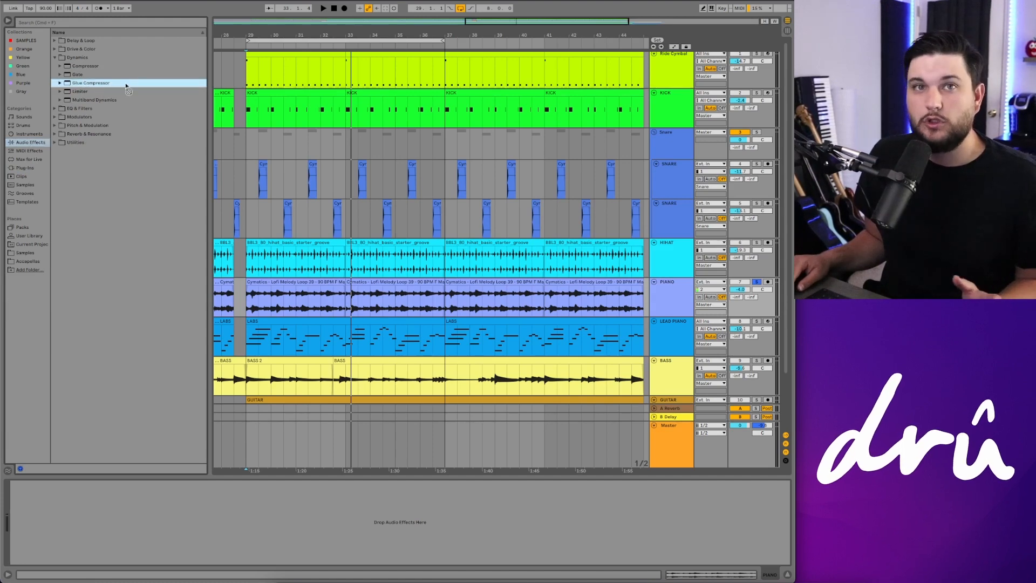
{"action": "left_click", "coordinate": [126, 85]}
{"action": "left_click_drag", "start_coordinate": [125, 84], "coordinate": [689, 295]}
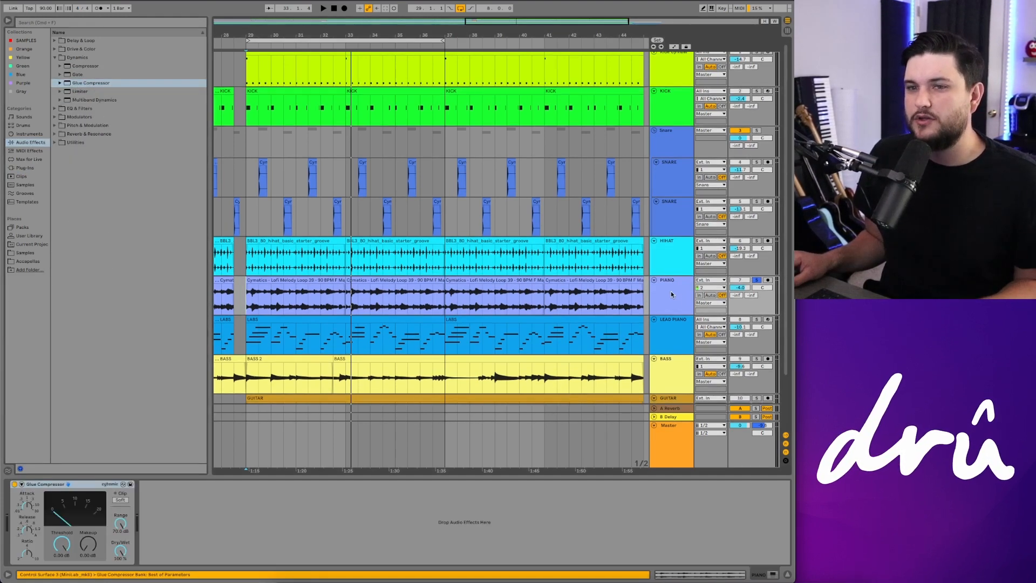
{"action": "key", "text": "space"}
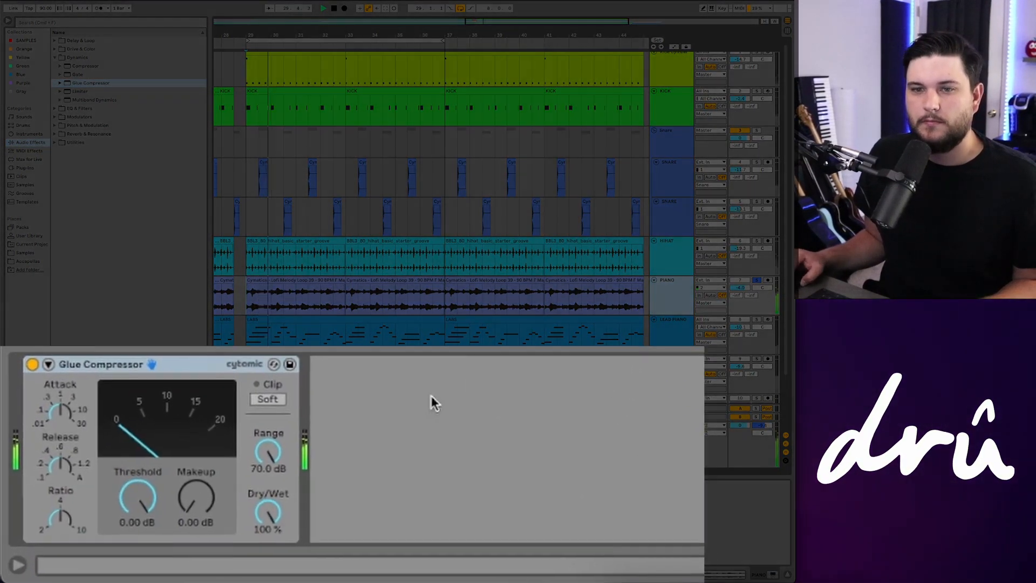
Step: Stop playback and enable the piano Glue Compressor's sidechain, setting its audio source to KICK
{"action": "key", "text": "space"}
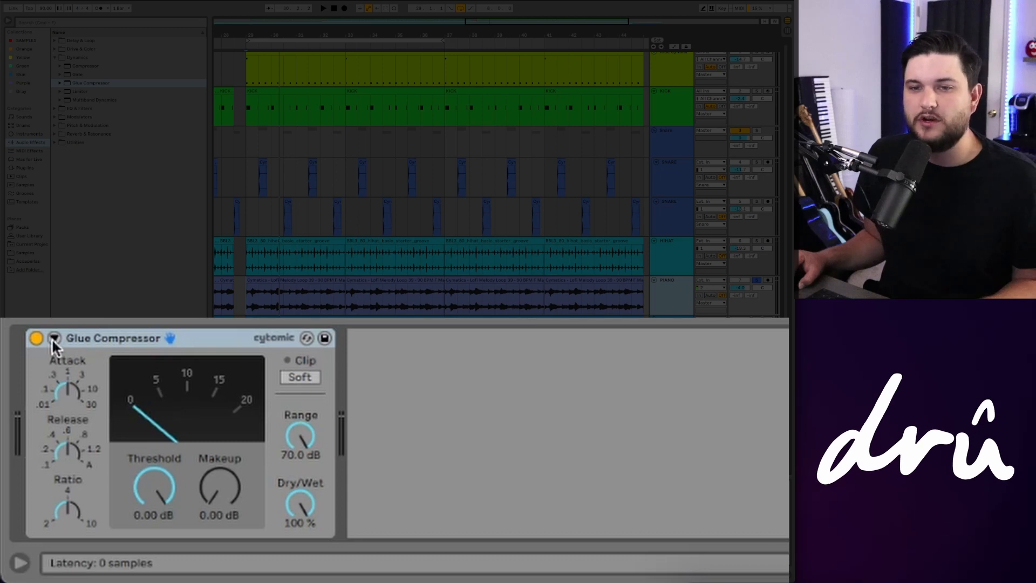
{"action": "left_click", "coordinate": [54, 338]}
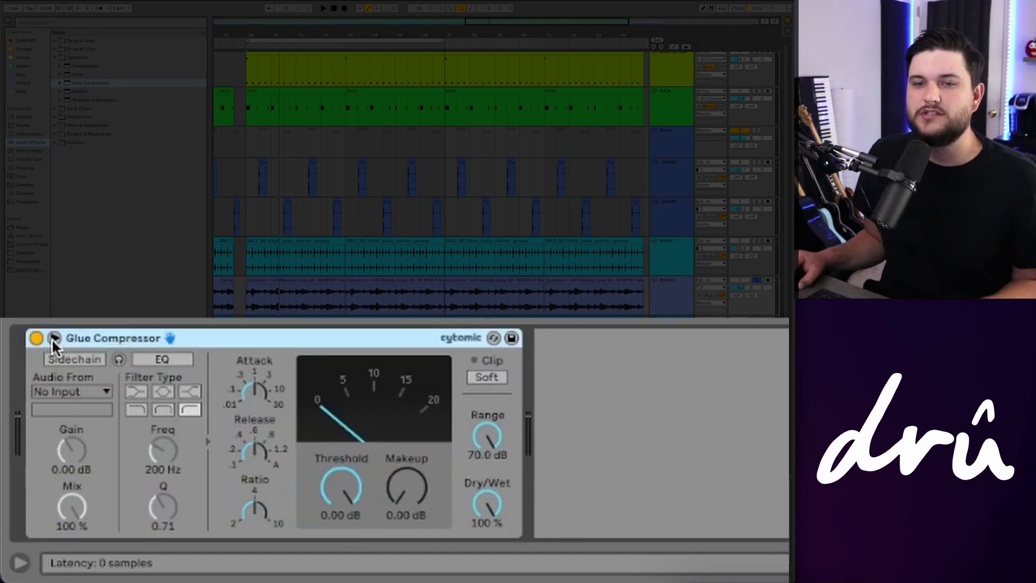
{"action": "left_click", "coordinate": [80, 359]}
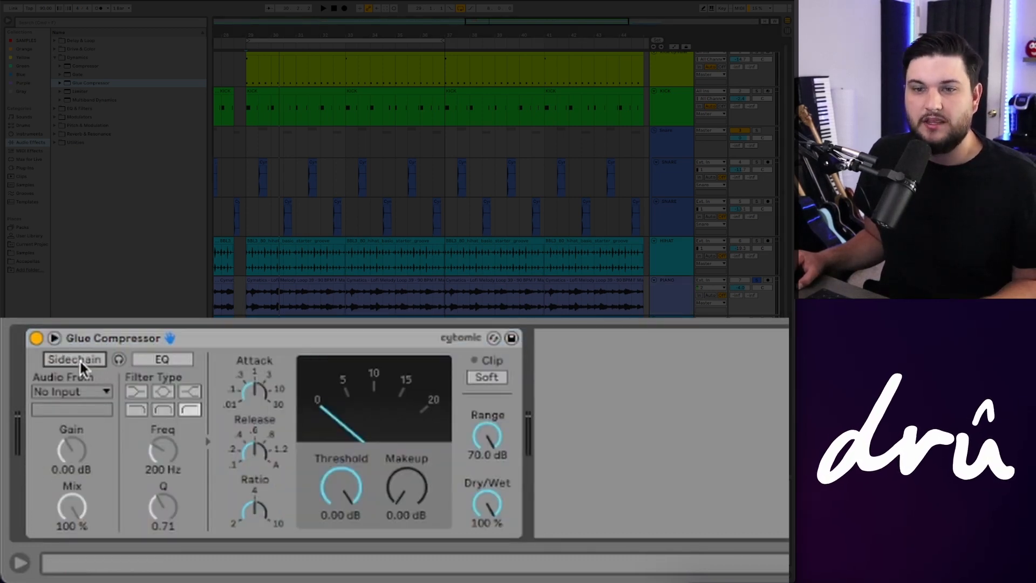
{"action": "left_click", "coordinate": [90, 390]}
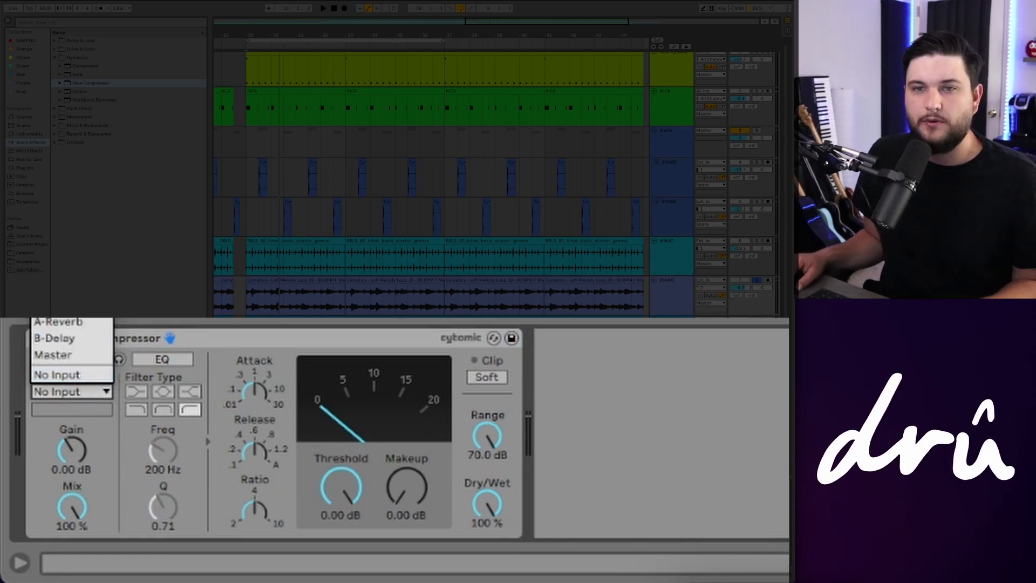
{"action": "left_click", "coordinate": [58, 216]}
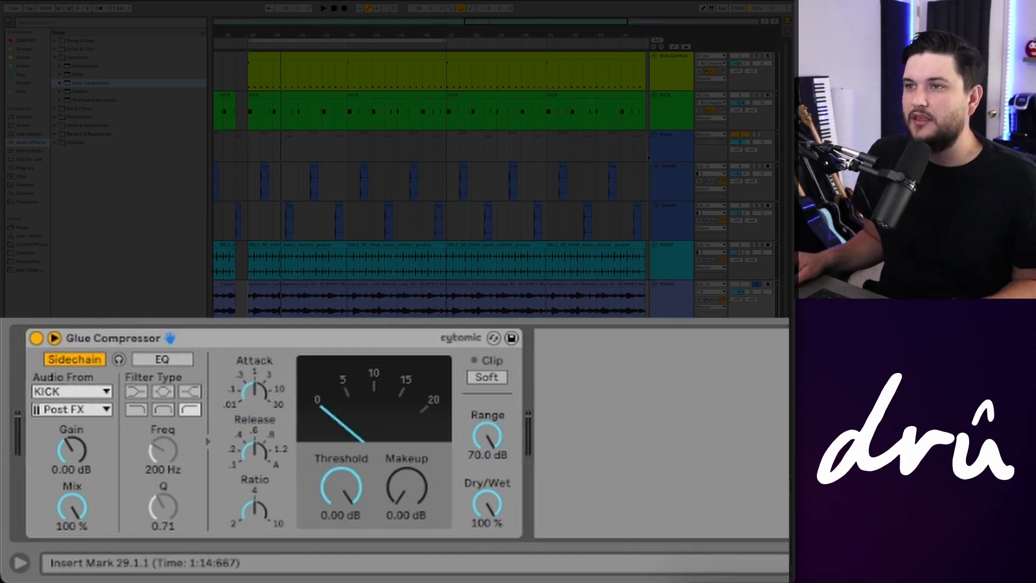
Step: Check the Snare group compressor, then raise the piano compressor's attack, set its ratio to 10 and start playback
{"action": "left_click", "coordinate": [674, 145]}
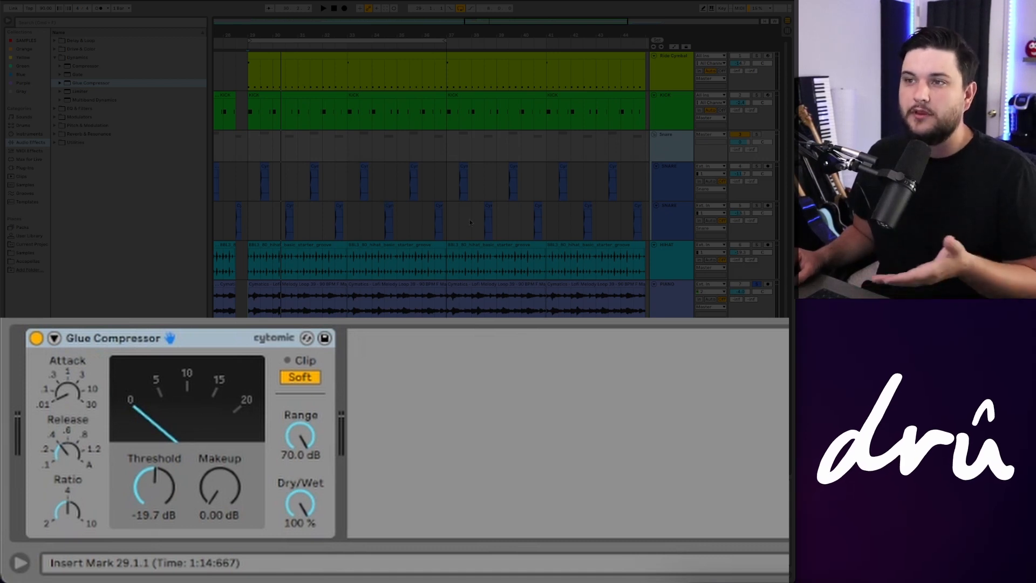
{"action": "left_click", "coordinate": [670, 294]}
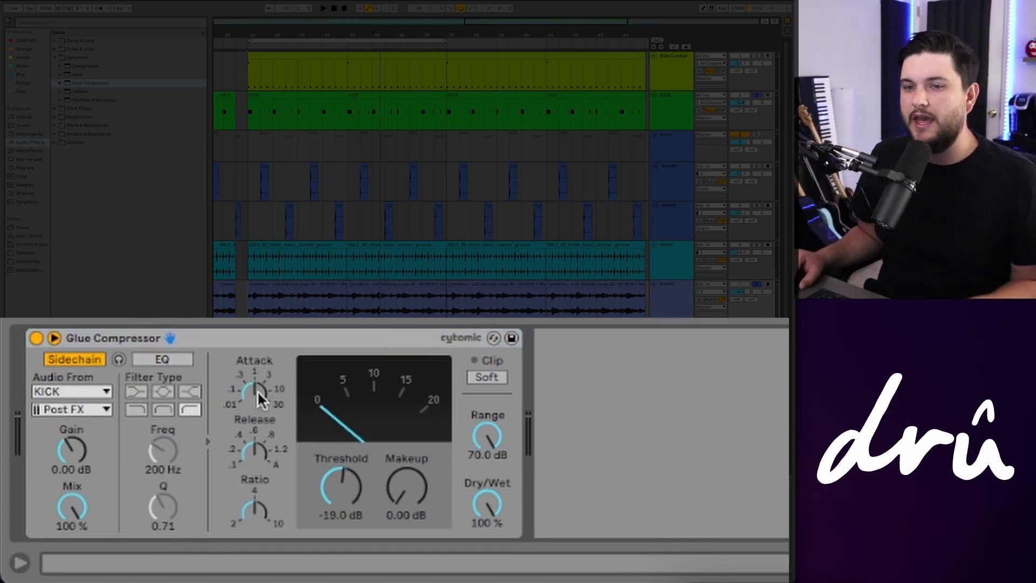
{"action": "left_click_drag", "start_coordinate": [258, 390], "coordinate": [258, 356]}
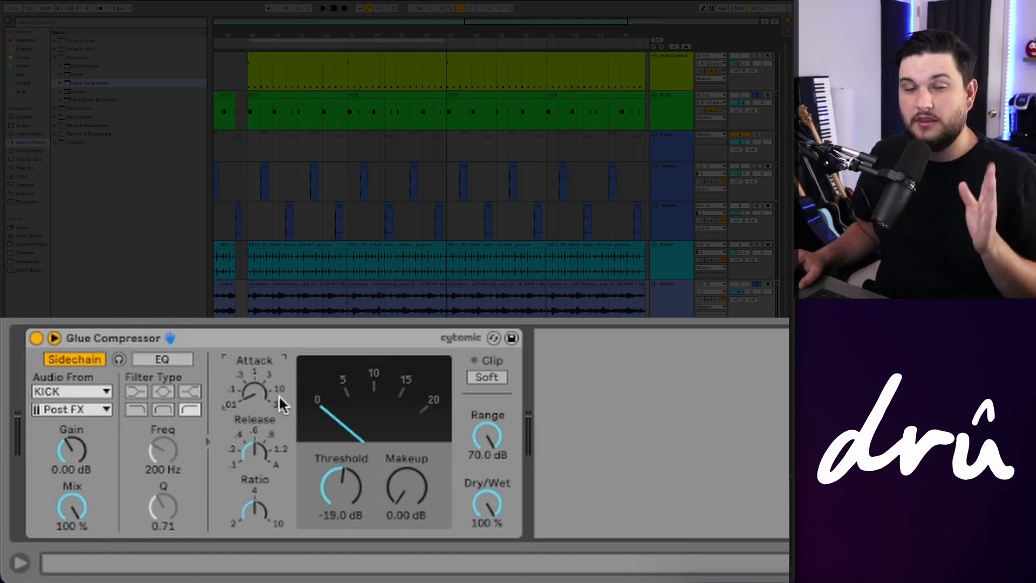
{"action": "left_click_drag", "start_coordinate": [255, 510], "coordinate": [254, 480]}
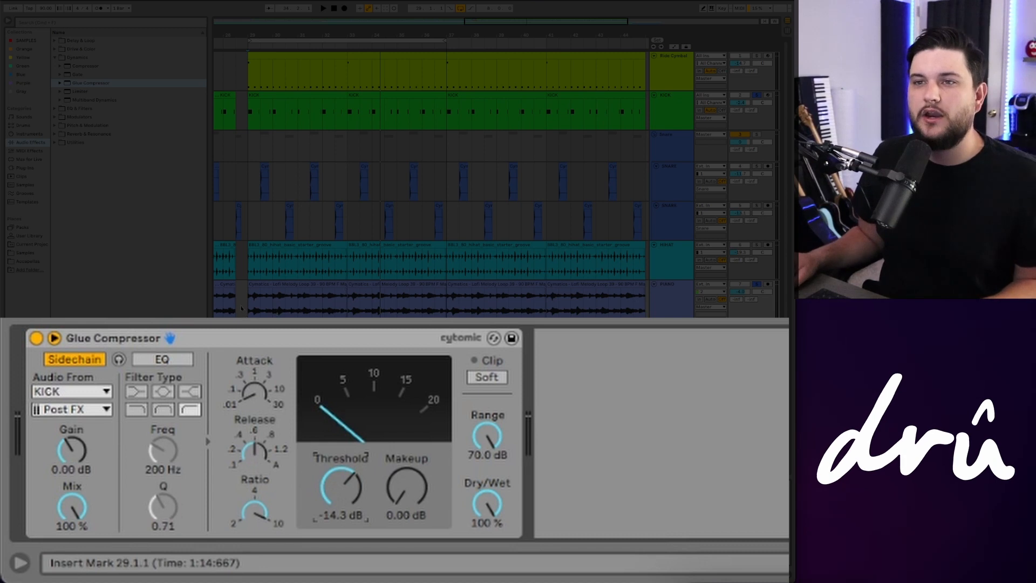
{"action": "key", "text": "space"}
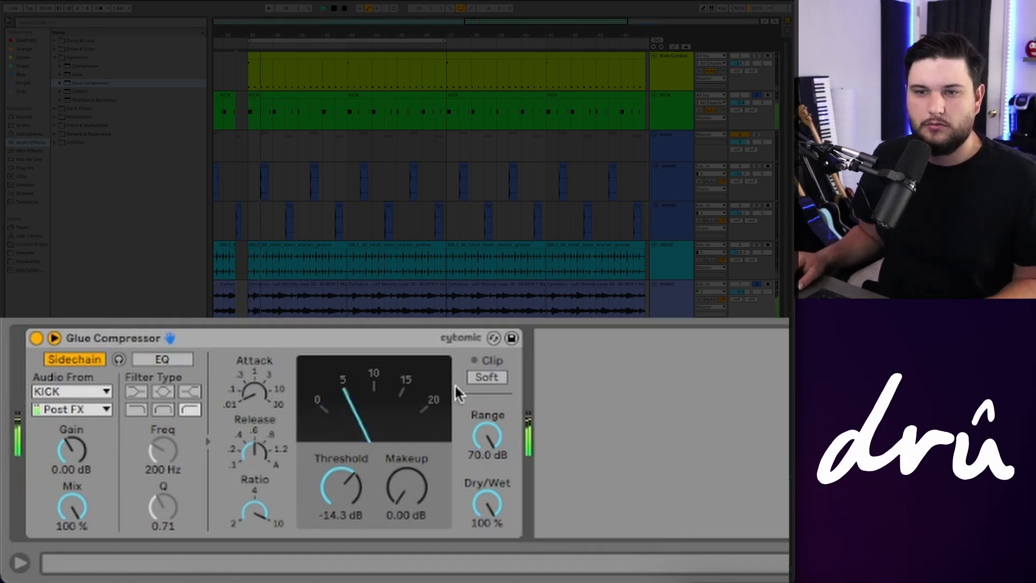
Step: Adjust the piano compressor's threshold while listening, settling at about -20.3 dB
{"action": "left_click_drag", "start_coordinate": [341, 485], "coordinate": [341, 495]}
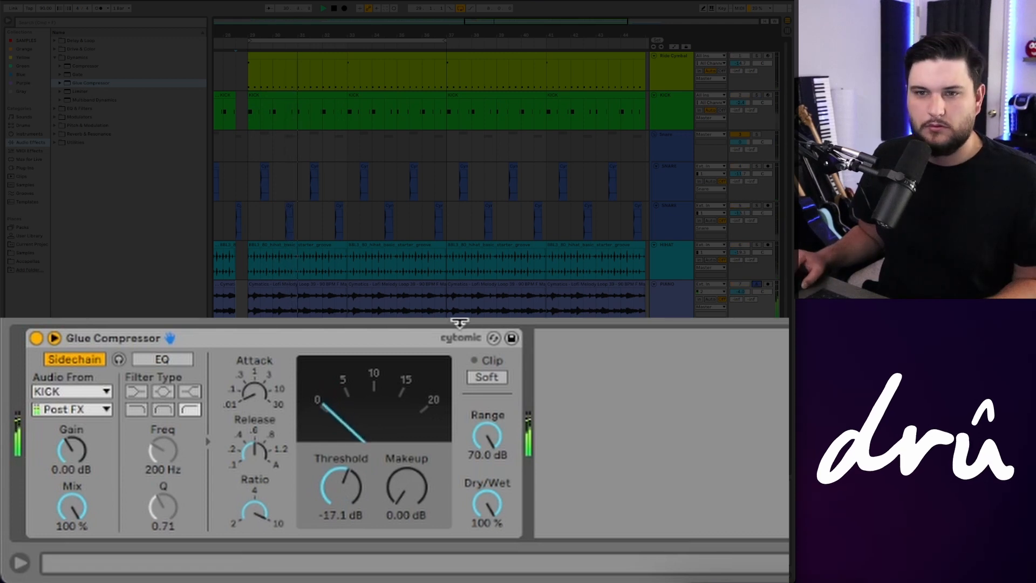
{"action": "left_click", "coordinate": [255, 451]}
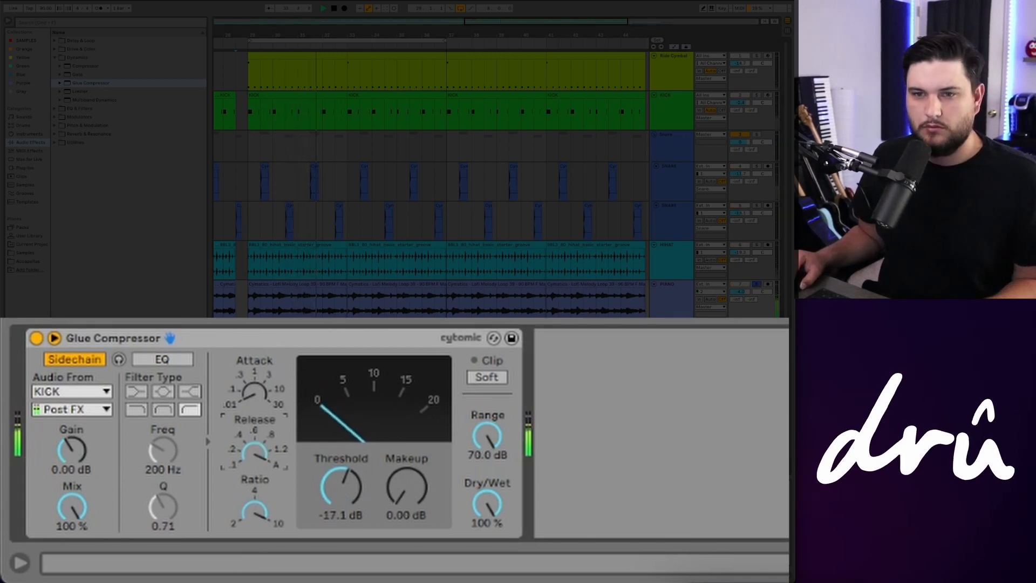
{"action": "left_click_drag", "start_coordinate": [318, 478], "coordinate": [319, 506]}
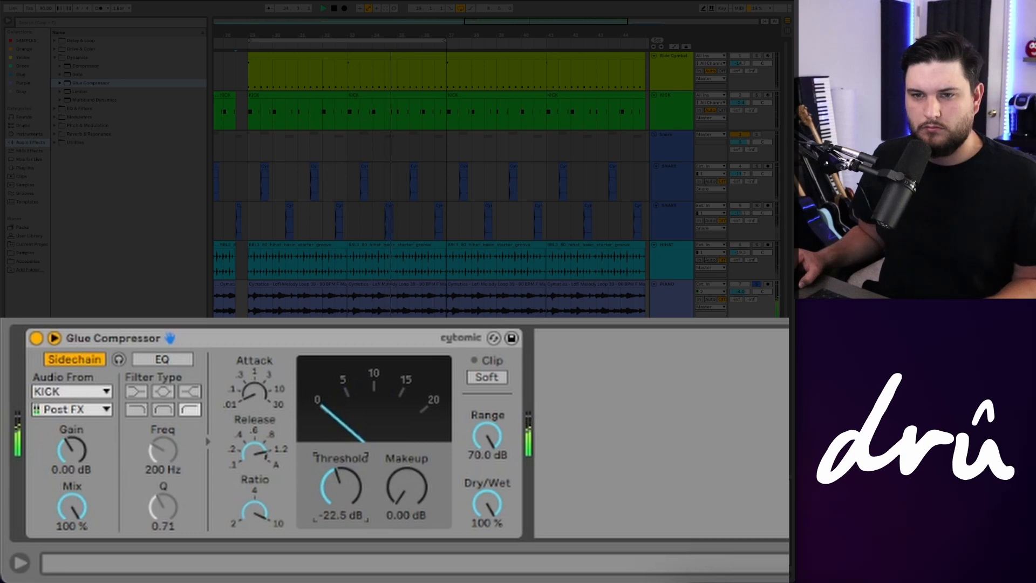
{"action": "left_click_drag", "start_coordinate": [319, 506], "coordinate": [319, 511]}
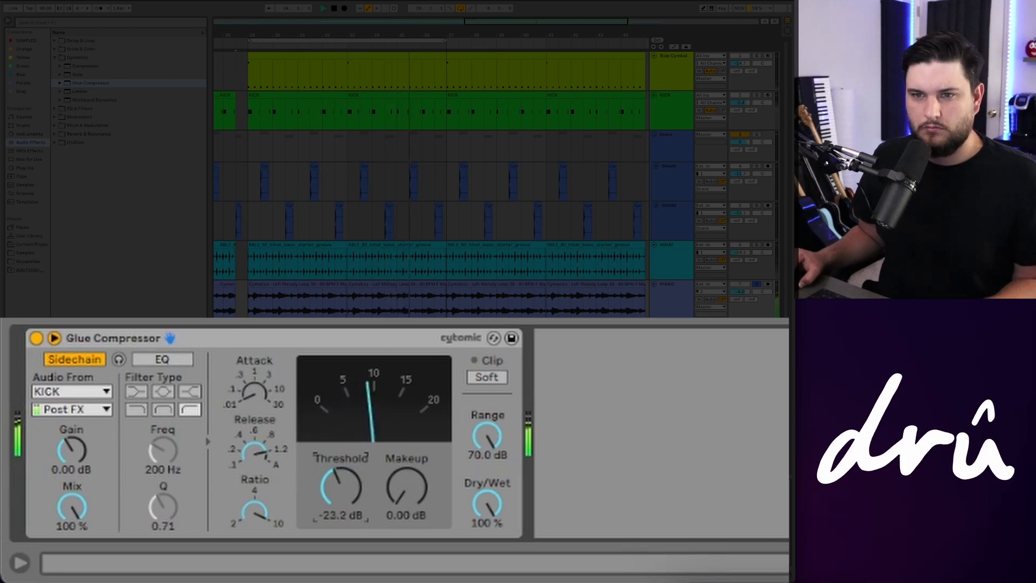
{"action": "left_click", "coordinate": [254, 459]}
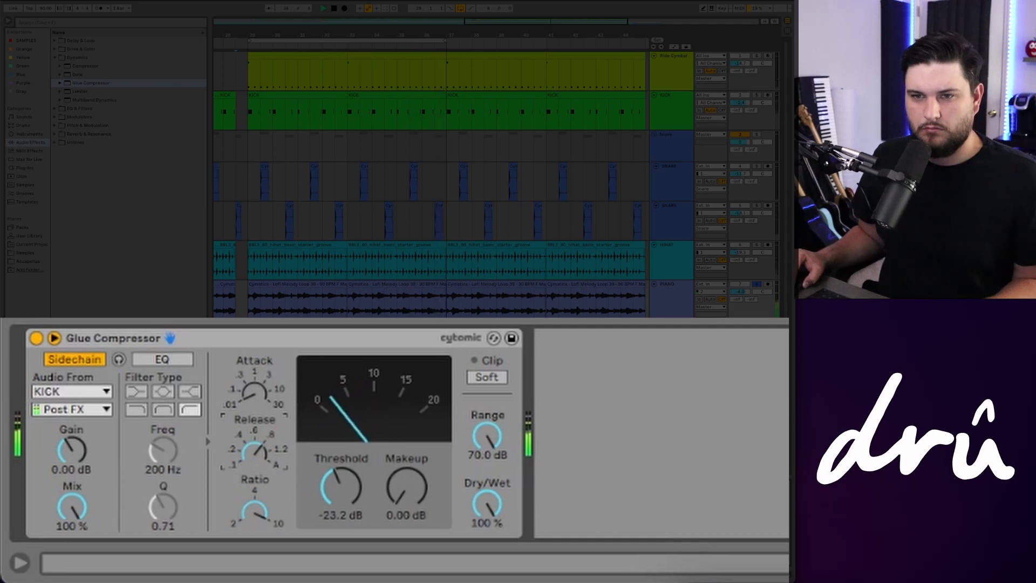
{"action": "left_click_drag", "start_coordinate": [357, 481], "coordinate": [357, 465]}
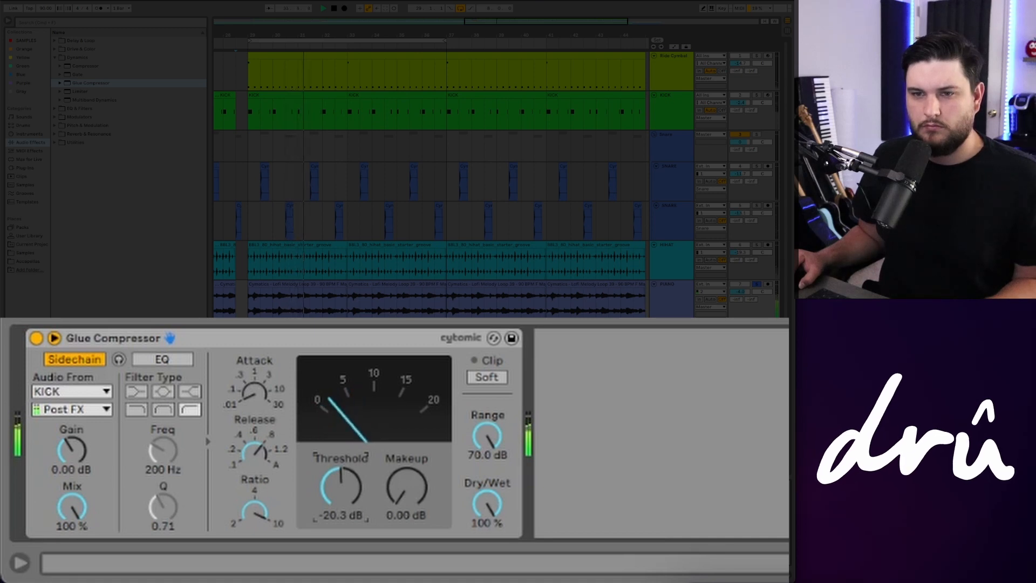
Step: Add the Nicky Romero Kickstart 2 plug-in from the Plug-ins browser to the Piano track
{"action": "left_click", "coordinate": [757, 284]}
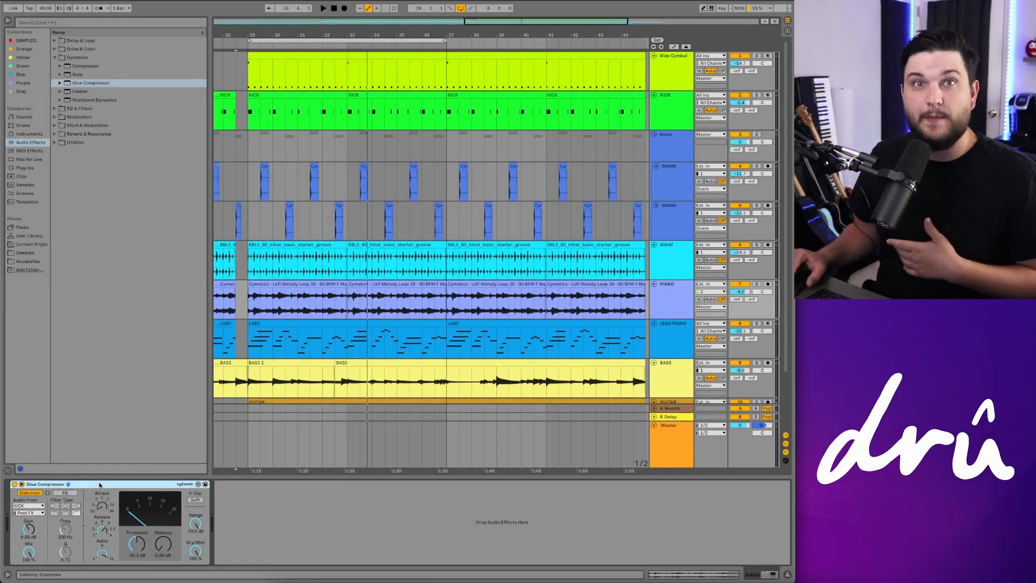
{"action": "left_click", "coordinate": [28, 168]}
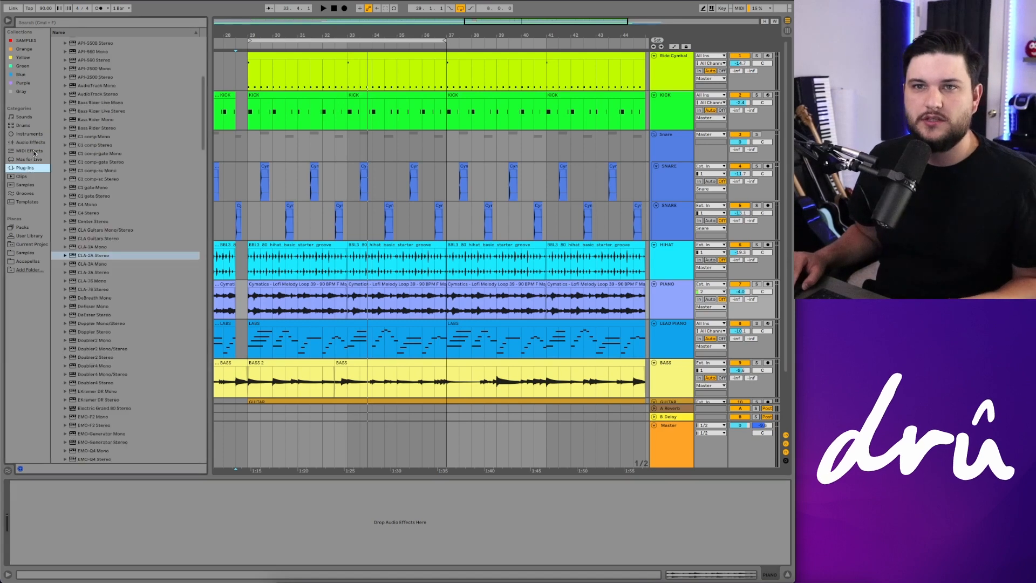
{"action": "scroll", "coordinate": [69, 181], "scroll_direction": "up", "scroll_amount": 10}
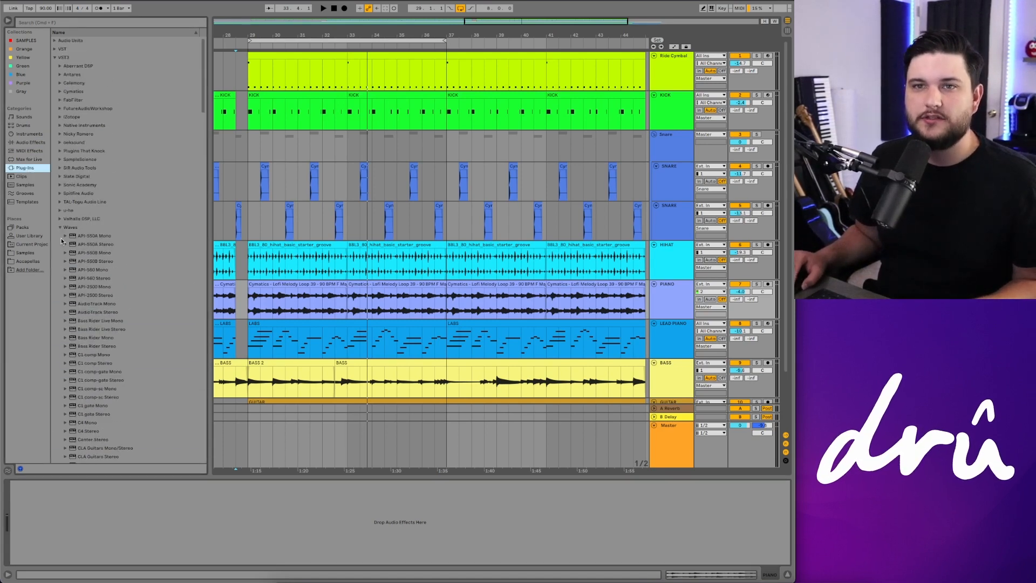
{"action": "left_click", "coordinate": [60, 237]}
{"action": "left_click", "coordinate": [60, 134]}
{"action": "left_click_drag", "start_coordinate": [103, 143], "coordinate": [114, 146]}
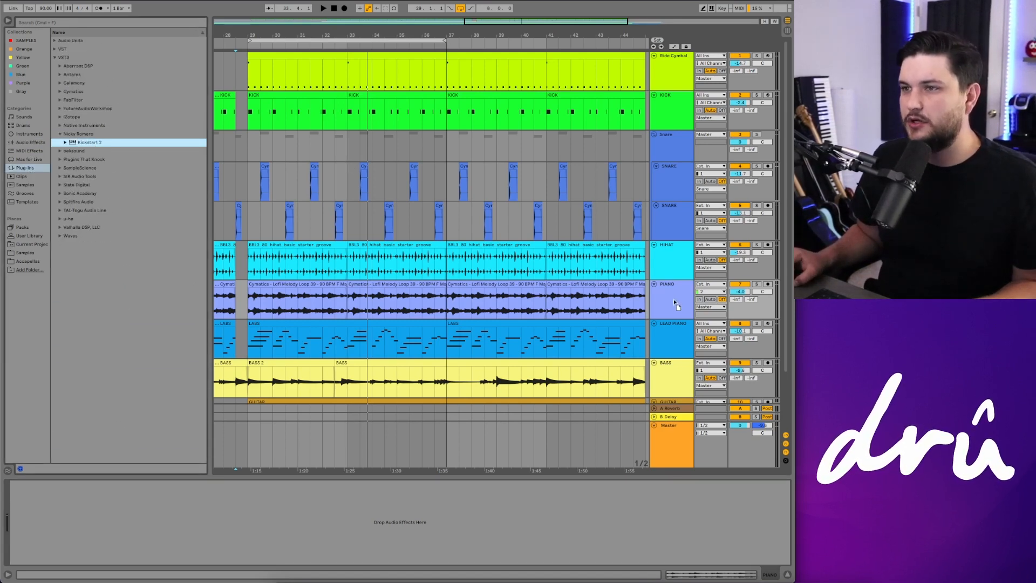
{"action": "left_click_drag", "start_coordinate": [674, 299], "coordinate": [674, 299]}
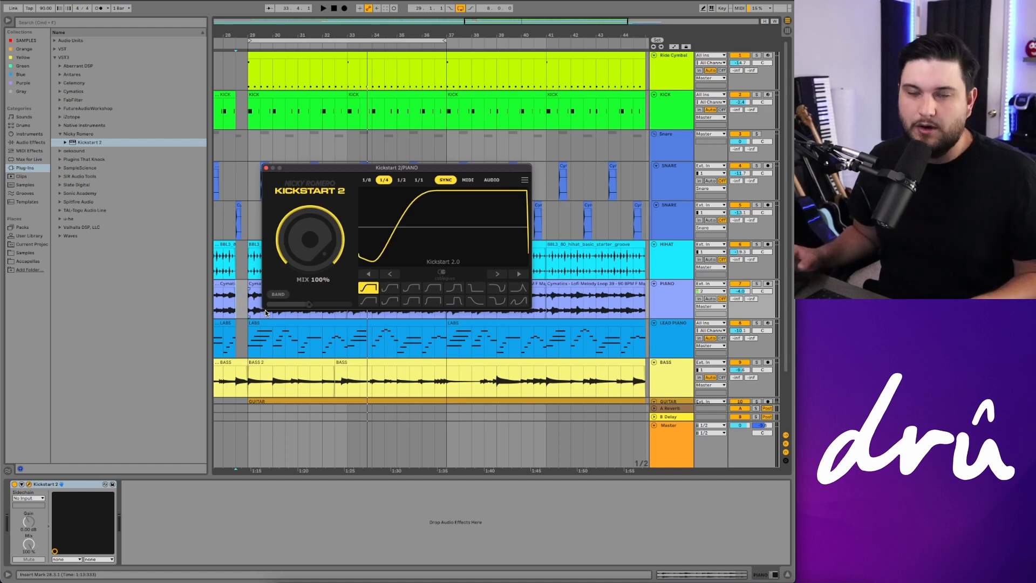
Step: Start playback, solo the Piano track and set Kickstart 2's mix to 90%
{"action": "key", "text": "space"}
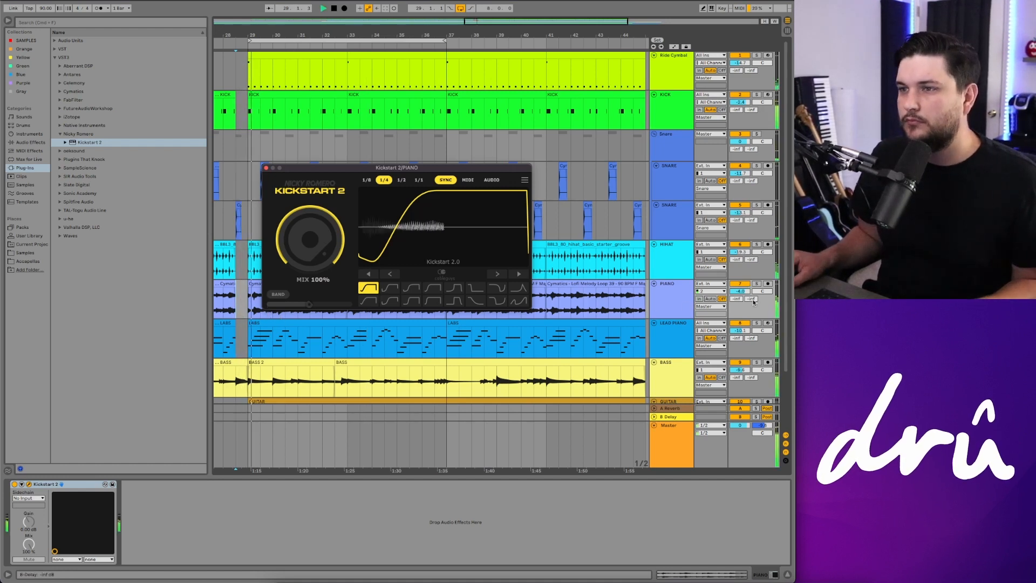
{"action": "left_click", "coordinate": [757, 284]}
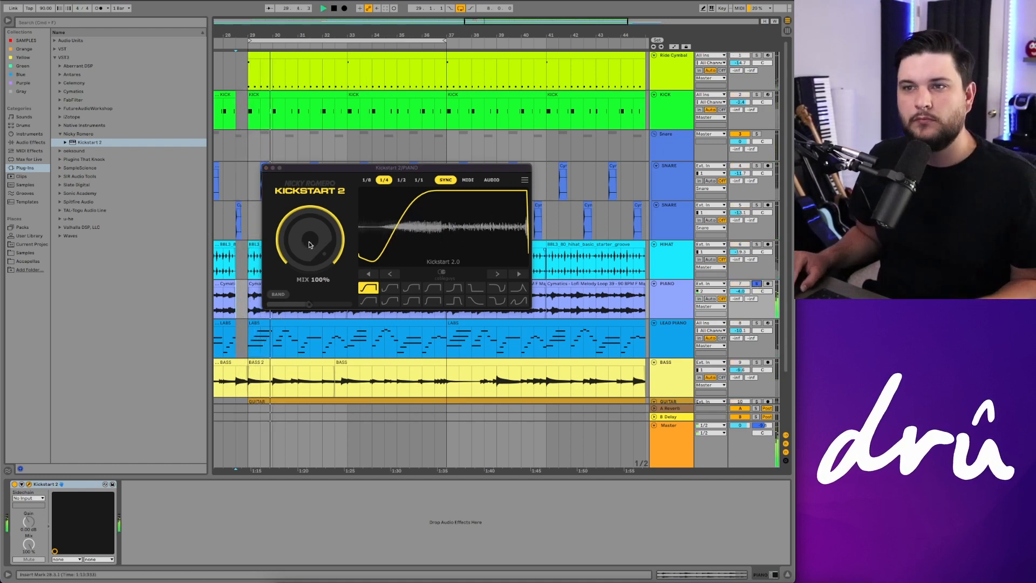
{"action": "mouse_move", "coordinate": [309, 244]}
{"action": "left_mouse_down"}
{"action": "mouse_move", "coordinate": [309, 279]}
{"action": "mouse_move", "coordinate": [309, 251]}
{"action": "left_mouse_up"}
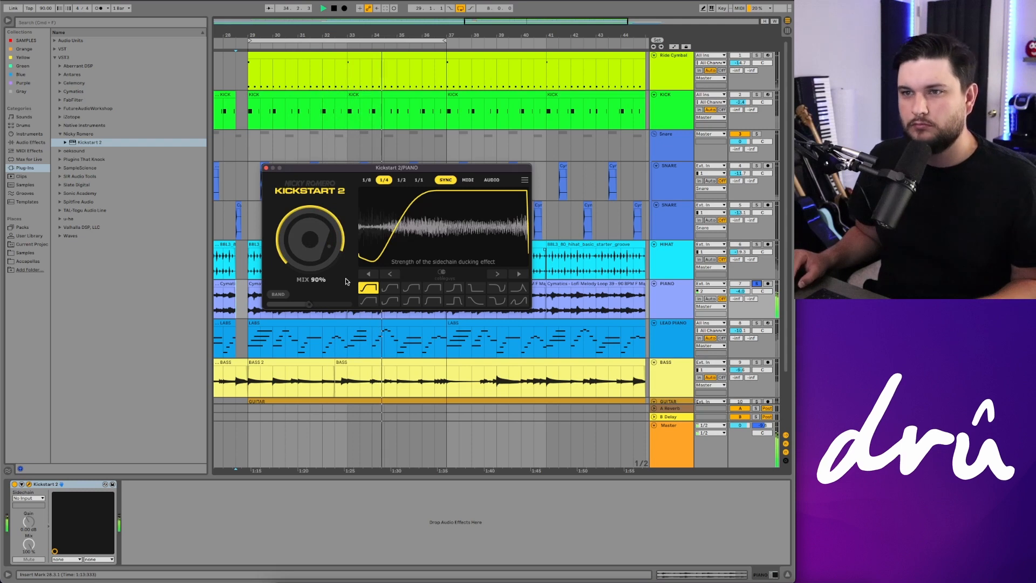
Step: Audition several Kickstart 2 curve presets, ending on Quick Chain, and reshape its curve
{"action": "left_click", "coordinate": [391, 289]}
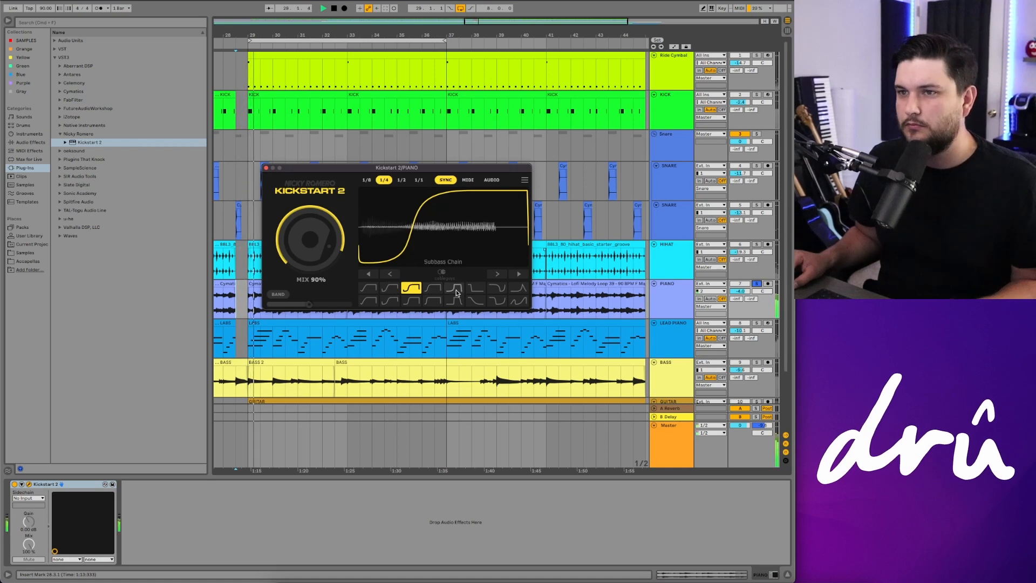
{"action": "left_click", "coordinate": [433, 290]}
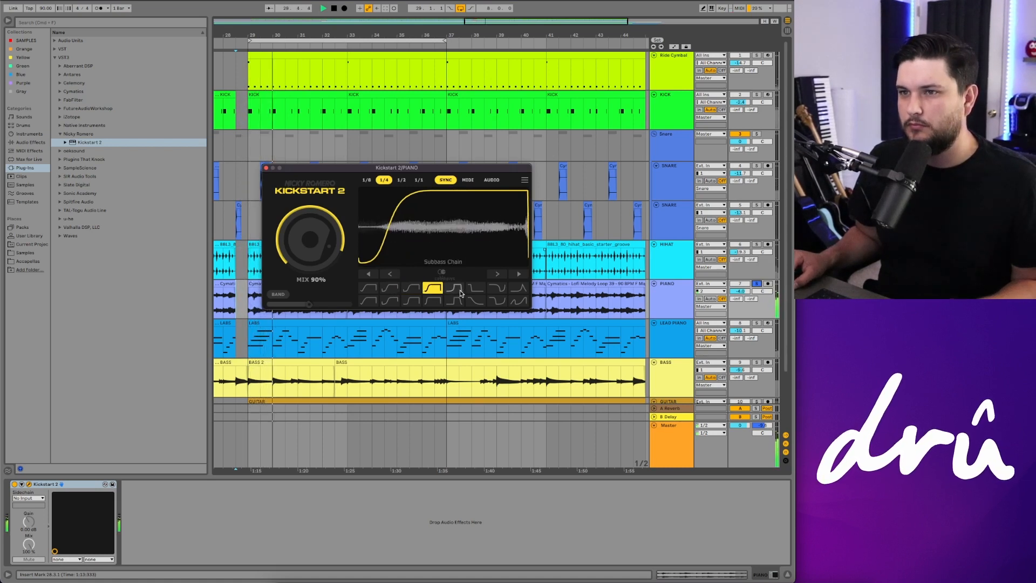
{"action": "left_click", "coordinate": [454, 289]}
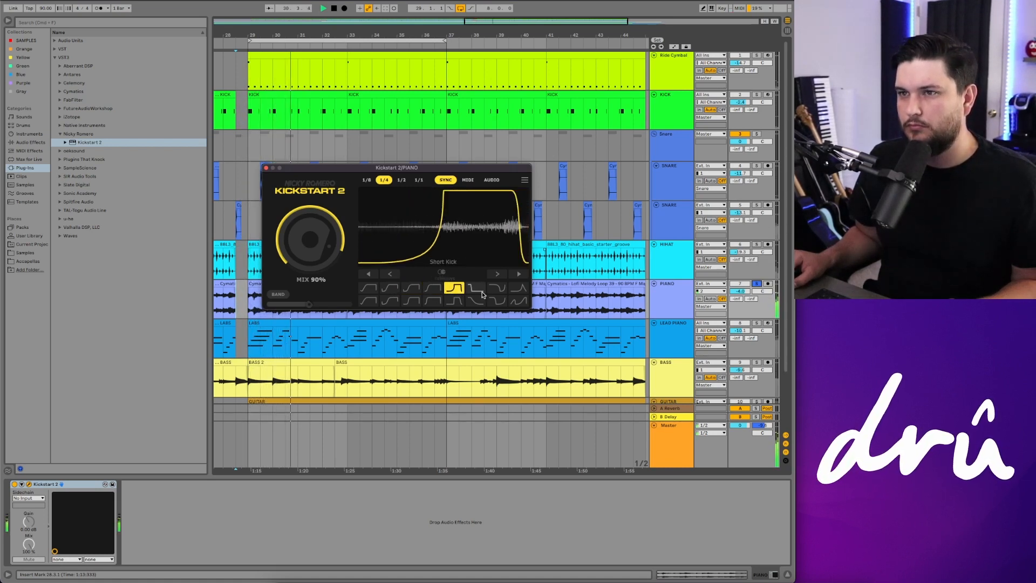
{"action": "left_click", "coordinate": [482, 293]}
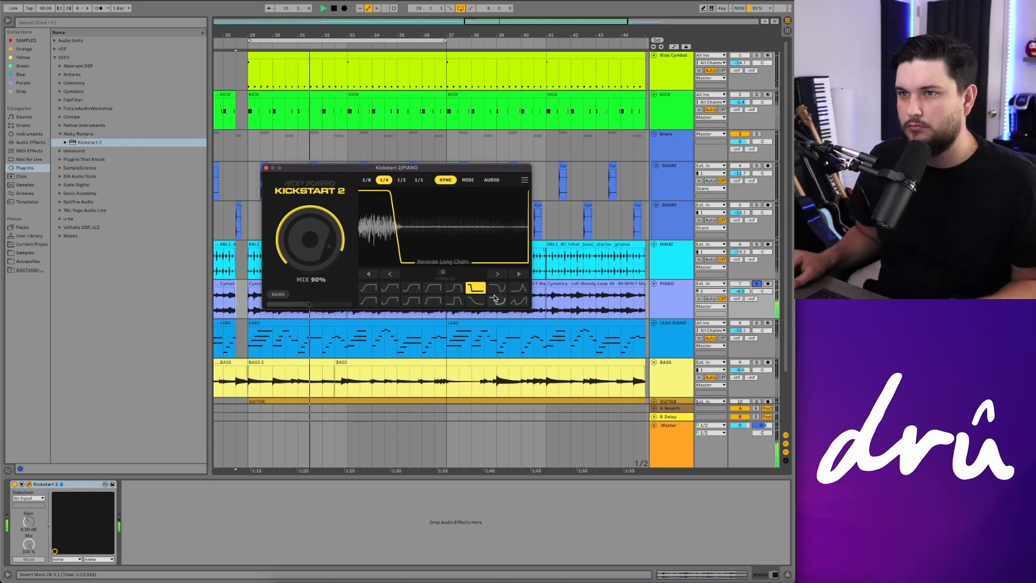
{"action": "left_click", "coordinate": [501, 292]}
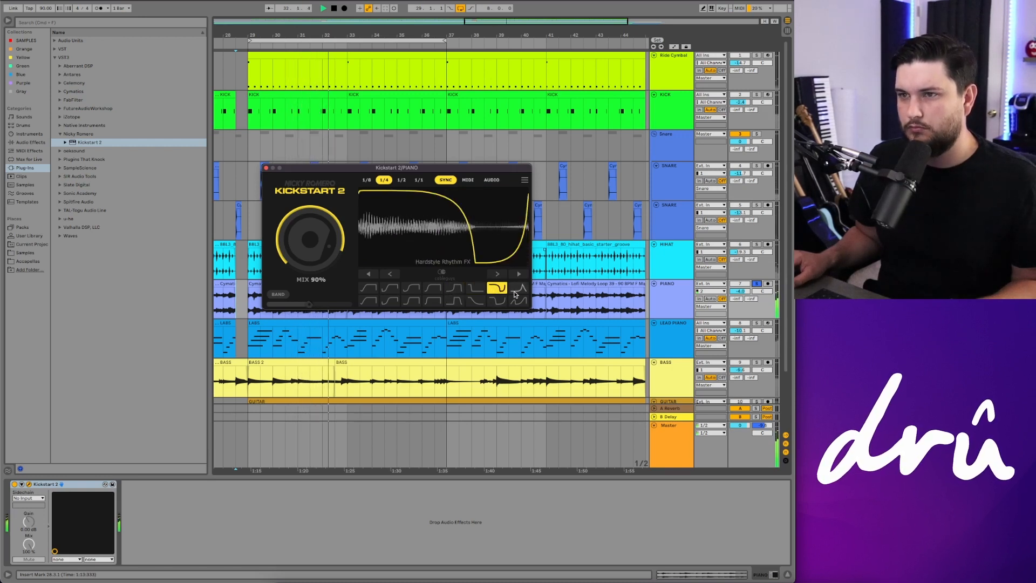
{"action": "left_click", "coordinate": [516, 293]}
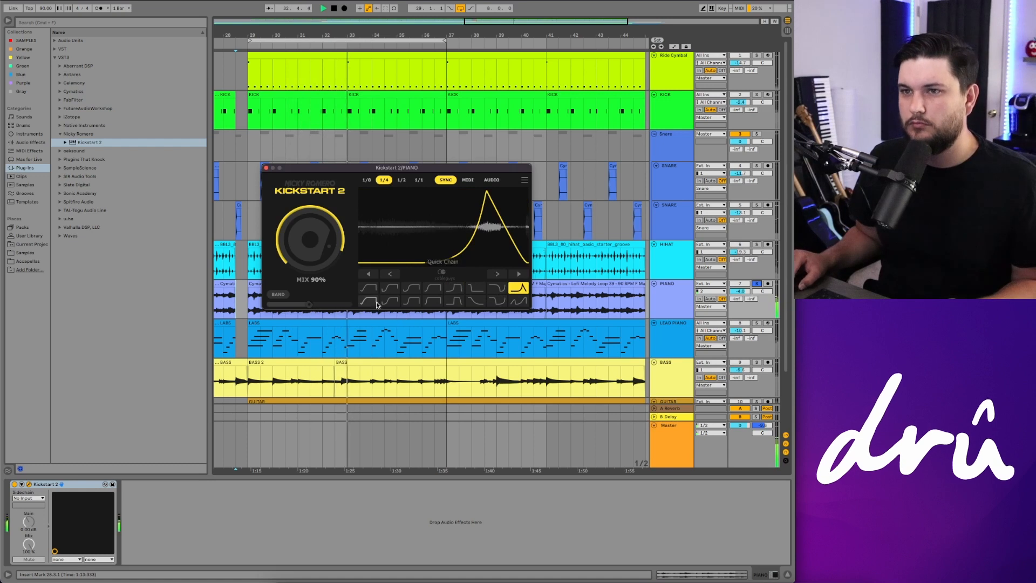
{"action": "mouse_move", "coordinate": [477, 243]}
{"action": "left_mouse_down"}
{"action": "mouse_move", "coordinate": [428, 244]}
{"action": "mouse_move", "coordinate": [484, 243]}
{"action": "mouse_move", "coordinate": [451, 243]}
{"action": "left_mouse_up"}
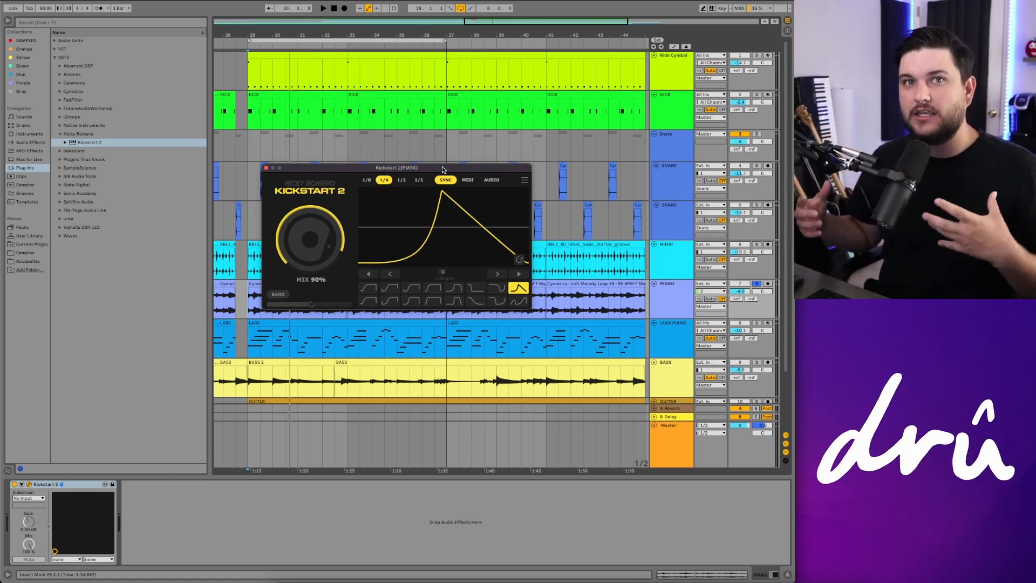
Step: Switch Kickstart 2 to Audio trigger mode, pick the first curve preset and reposition the plug-in window
{"action": "left_click", "coordinate": [492, 180]}
{"action": "left_click_drag", "start_coordinate": [498, 168], "coordinate": [503, 158]}
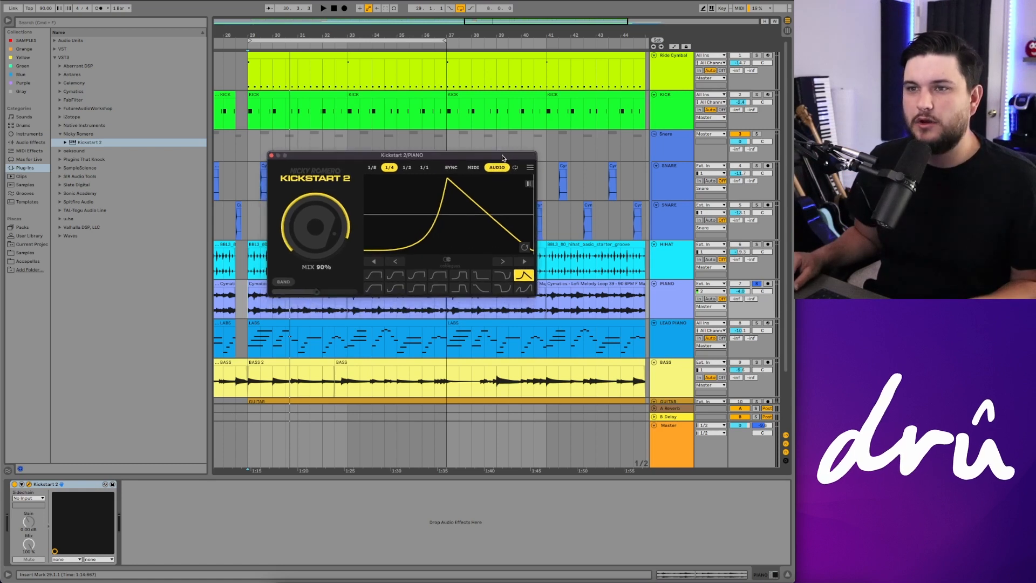
{"action": "left_click", "coordinate": [374, 276]}
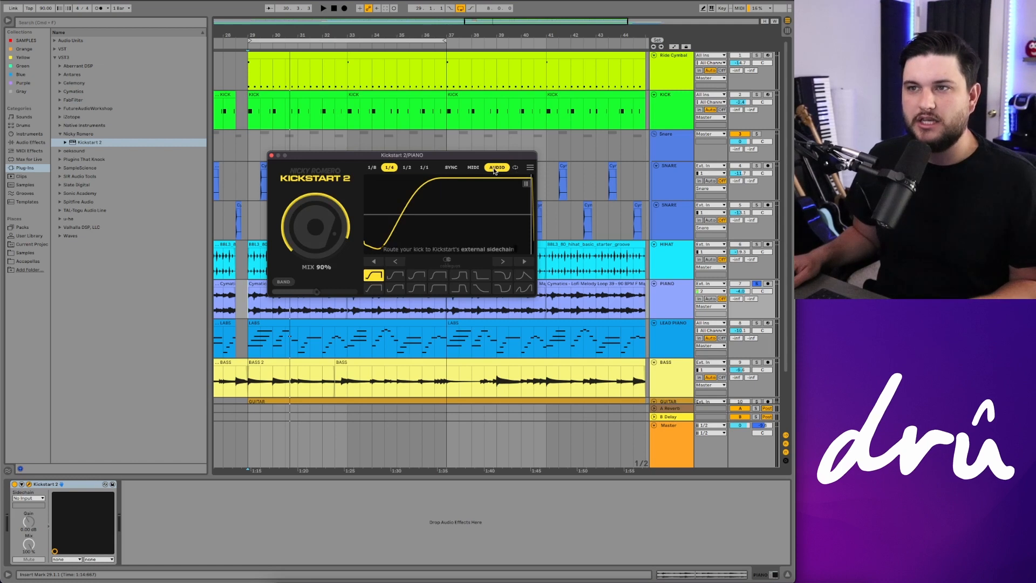
{"action": "left_click_drag", "start_coordinate": [415, 157], "coordinate": [487, 164]}
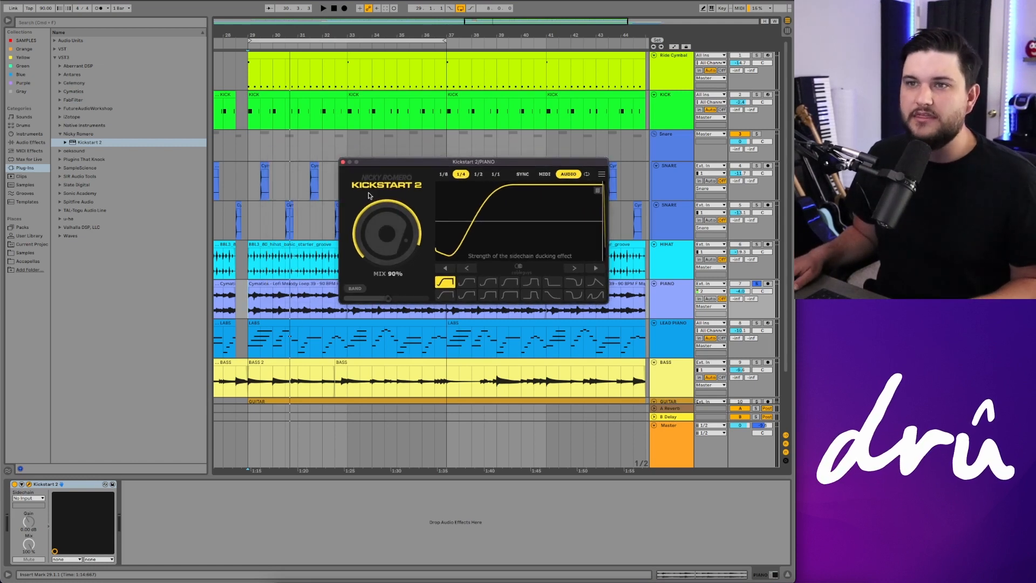
{"action": "left_click_drag", "start_coordinate": [384, 163], "coordinate": [375, 171]}
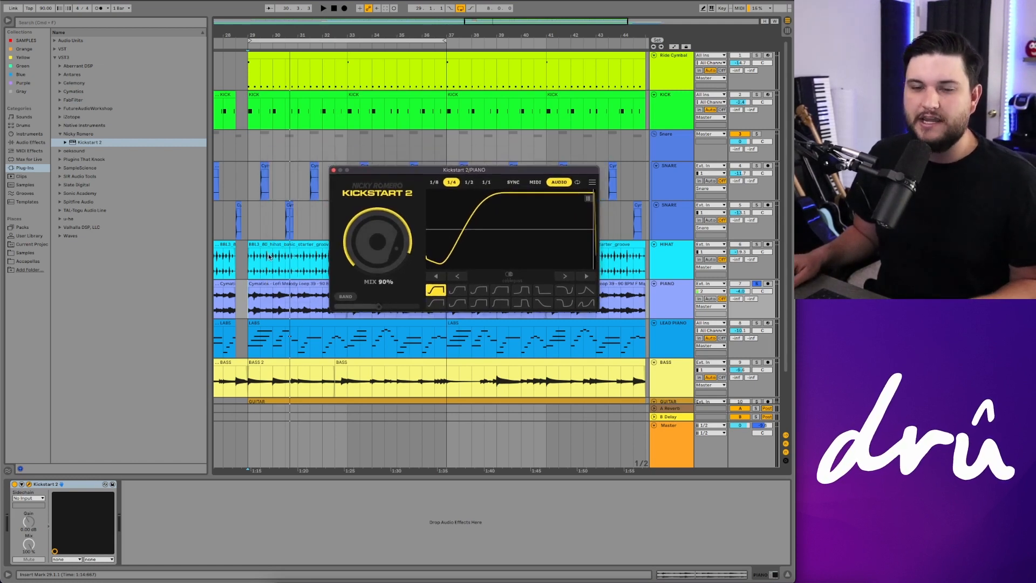
Step: Route the KICK track into the sidechain input of Kickstart 2 on the Piano track
{"action": "left_click", "coordinate": [23, 498]}
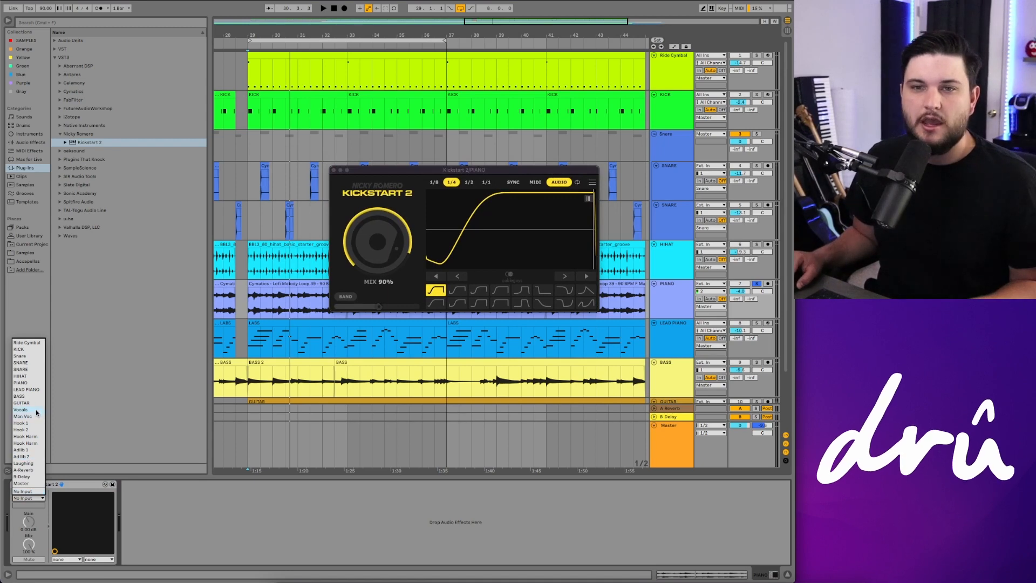
{"action": "left_click", "coordinate": [22, 350]}
{"action": "left_click", "coordinate": [673, 339]}
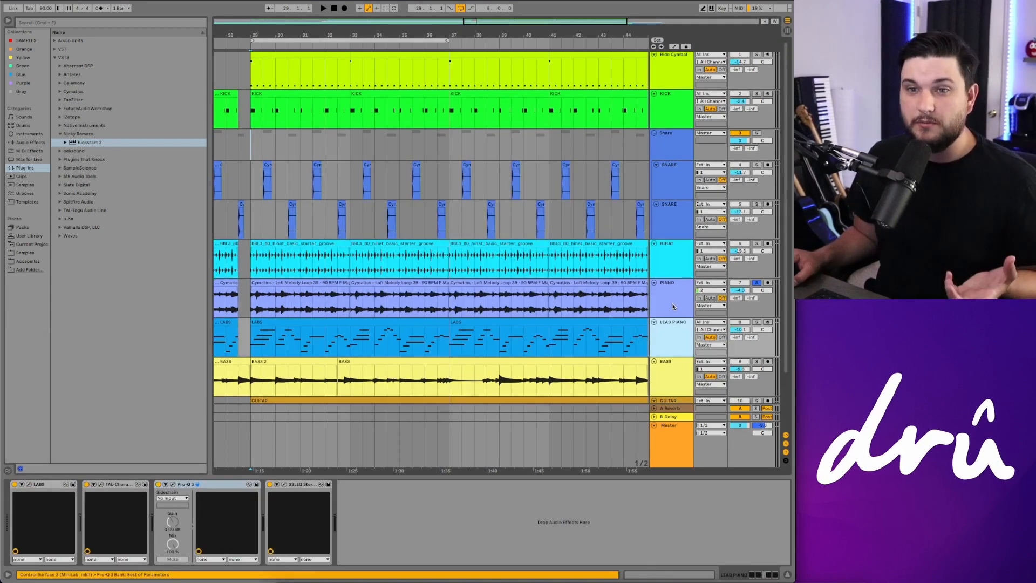
{"action": "left_click", "coordinate": [673, 306]}
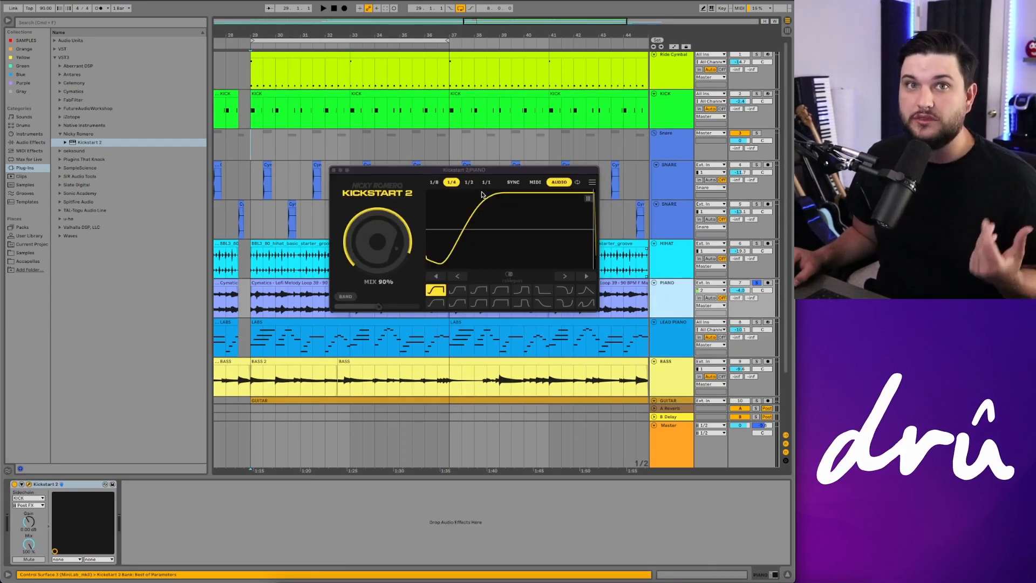
Step: Play the song and lower Kickstart 2's mix on the Piano track to around 80%
{"action": "key", "text": "space"}
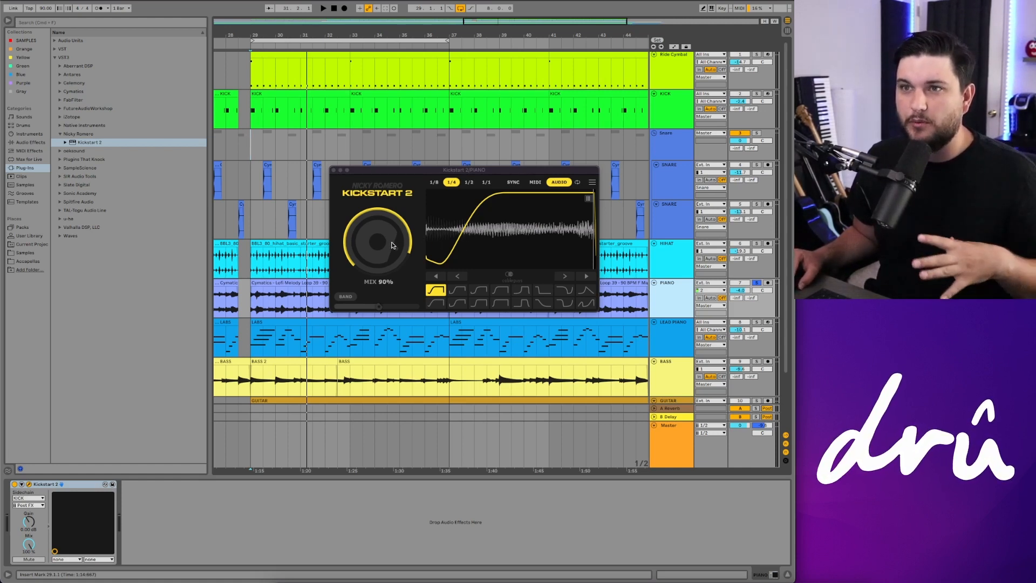
{"action": "left_click_drag", "start_coordinate": [392, 245], "coordinate": [392, 254]}
{"action": "key", "text": "space"}
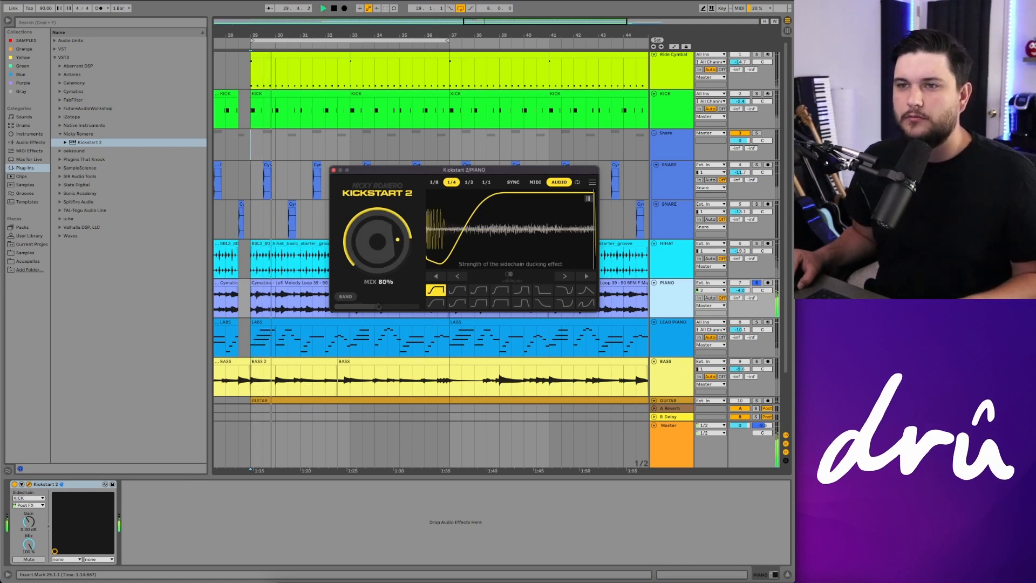
{"action": "left_click_drag", "start_coordinate": [392, 254], "coordinate": [392, 262]}
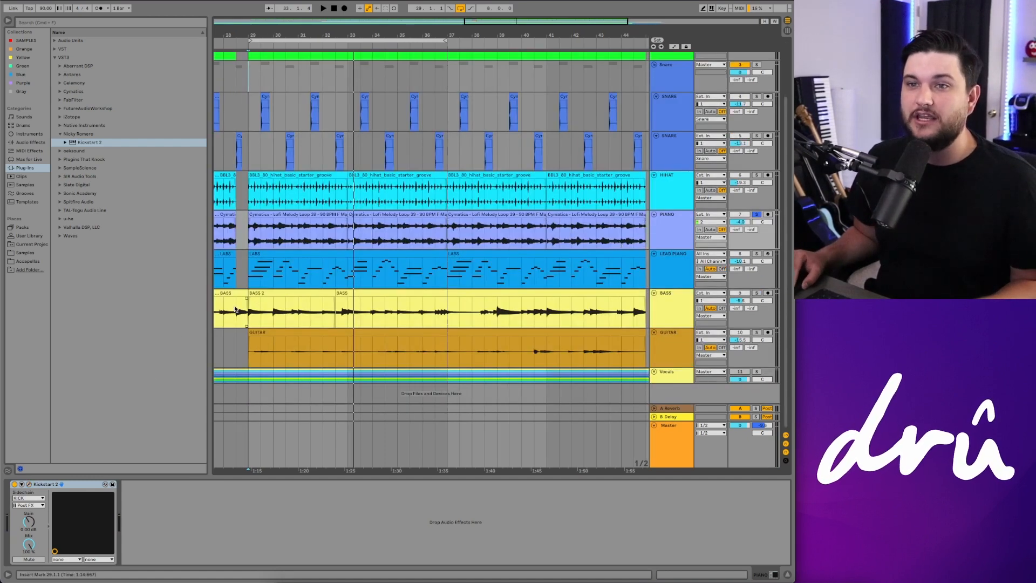
Step: Paste a copy of the Kickstart 2 device into the Bass track's device chain
{"action": "left_click", "coordinate": [250, 313]}
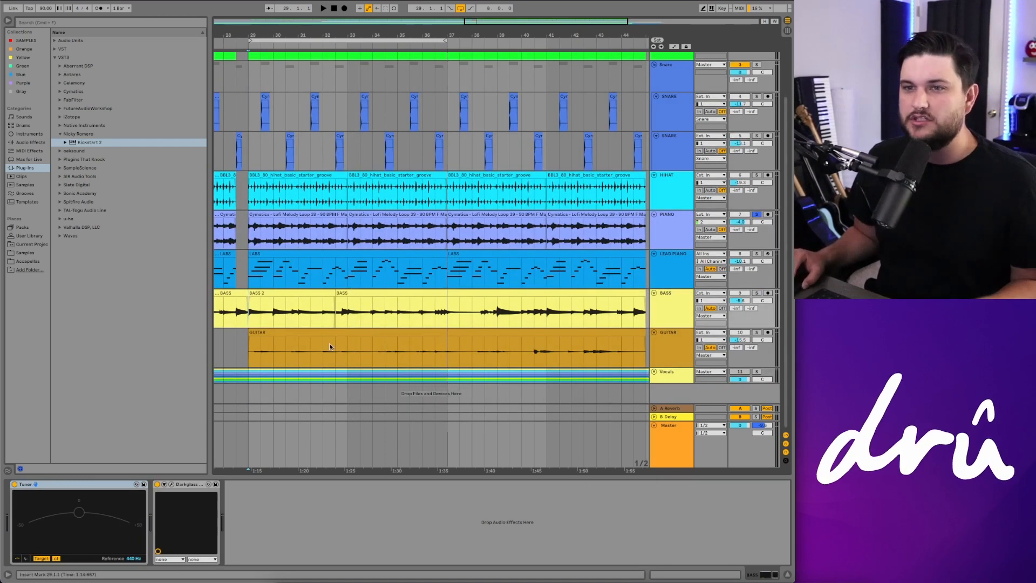
{"action": "scroll", "coordinate": [533, 333], "scroll_direction": "up", "scroll_amount": 2}
{"action": "scroll", "coordinate": [657, 246], "scroll_direction": "up", "scroll_amount": 3}
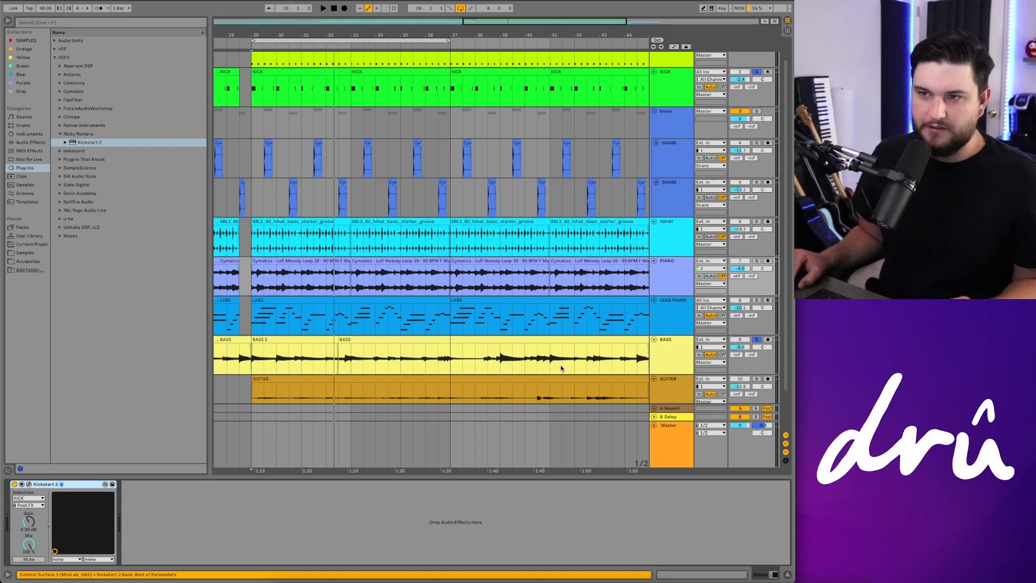
{"action": "left_click", "coordinate": [654, 354]}
{"action": "right_click", "coordinate": [308, 507]}
{"action": "left_click", "coordinate": [328, 512]}
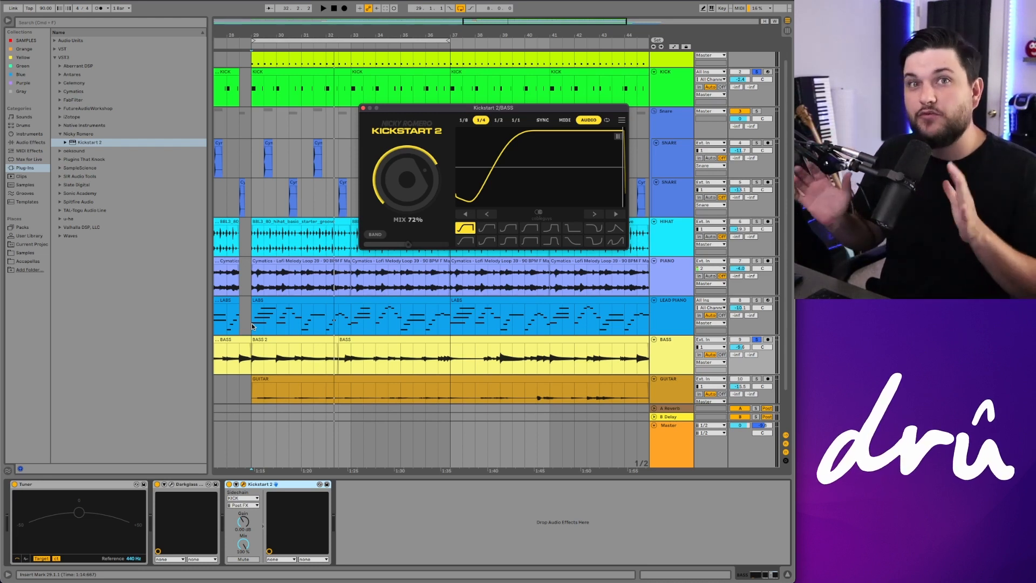
Step: Audition the bass while setting its Kickstart 2 mix to 48%, toggle the Bass solo and close the plug-in window
{"action": "key", "text": "space"}
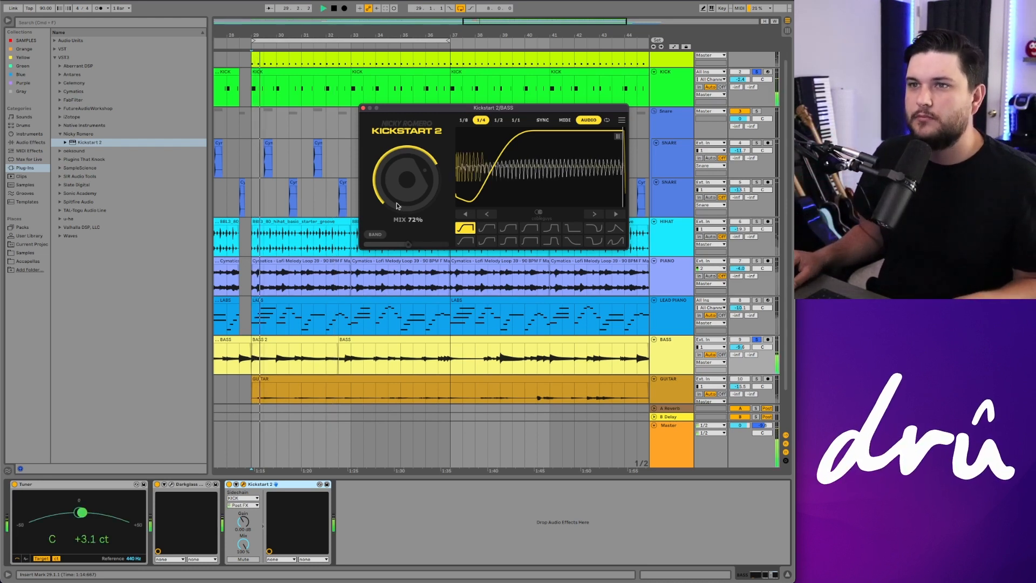
{"action": "left_click_drag", "start_coordinate": [408, 181], "coordinate": [408, 259]}
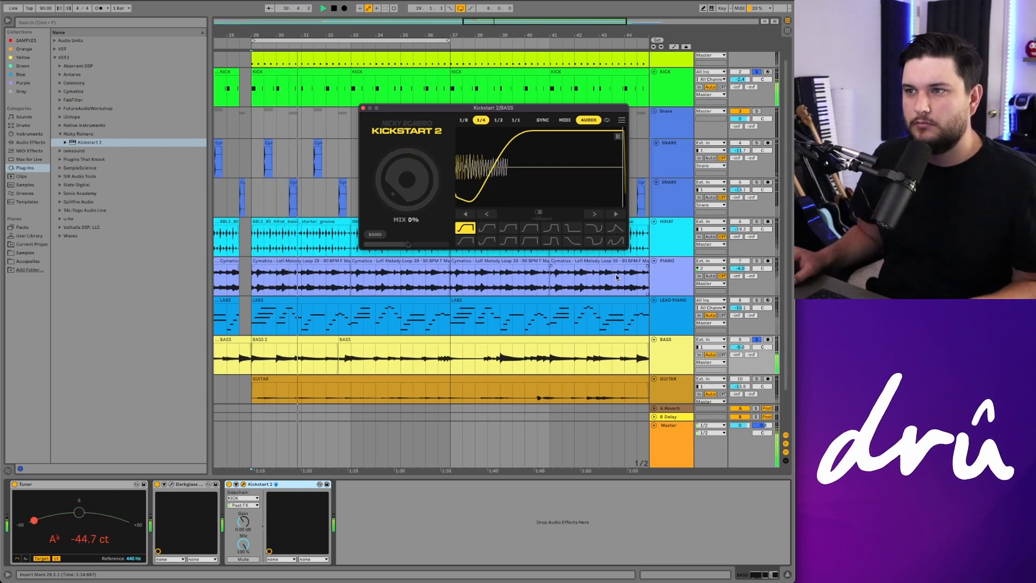
{"action": "left_click_drag", "start_coordinate": [419, 197], "coordinate": [419, 151]}
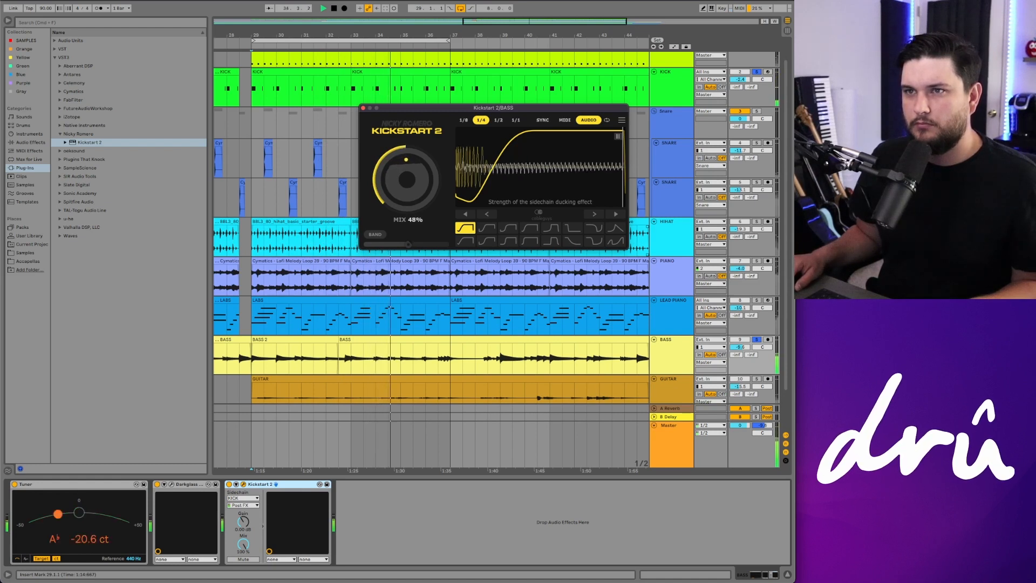
{"action": "left_click_drag", "start_coordinate": [419, 146], "coordinate": [419, 146]}
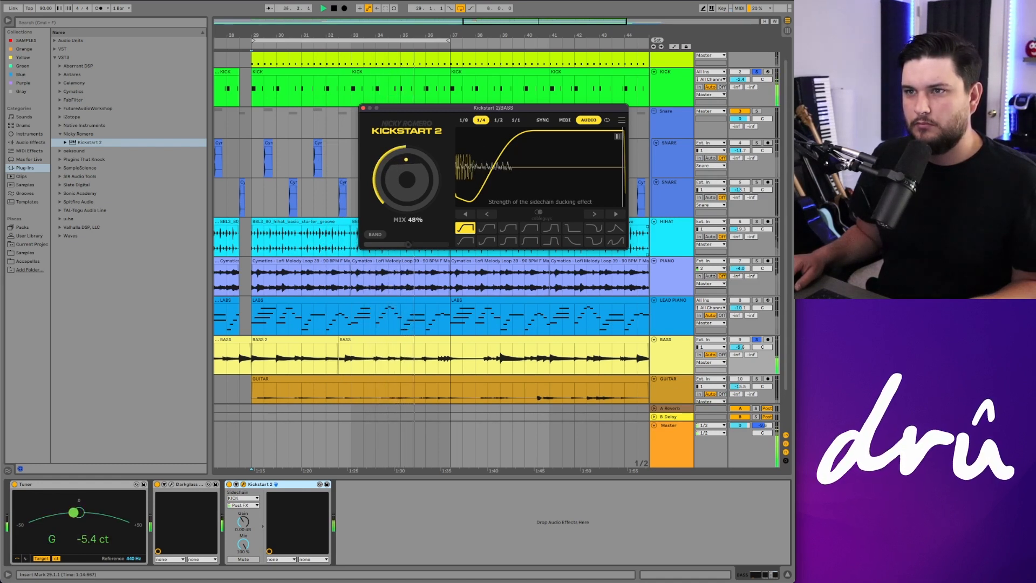
{"action": "left_click", "coordinate": [757, 340]}
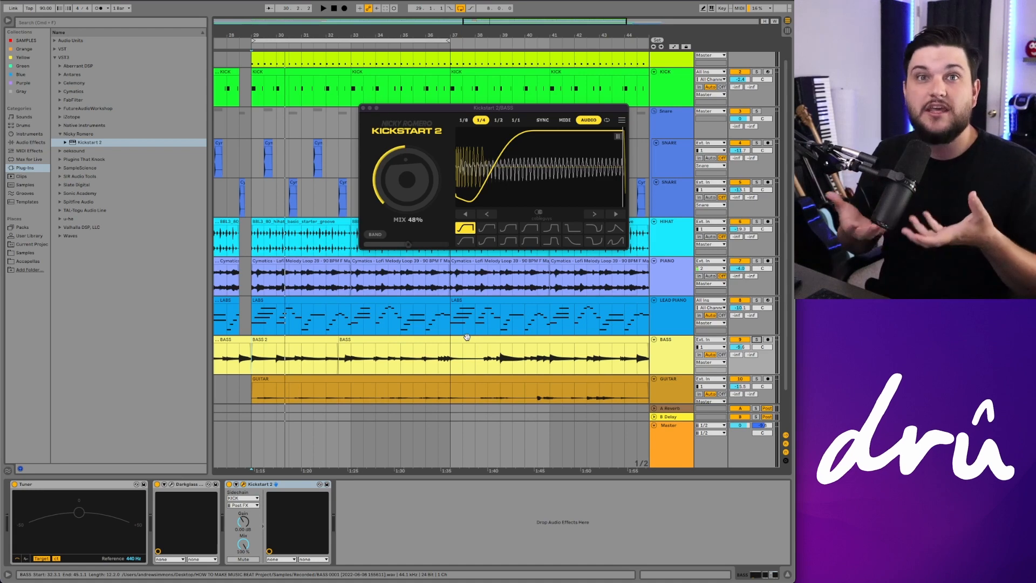
{"action": "left_click", "coordinate": [391, 167]}
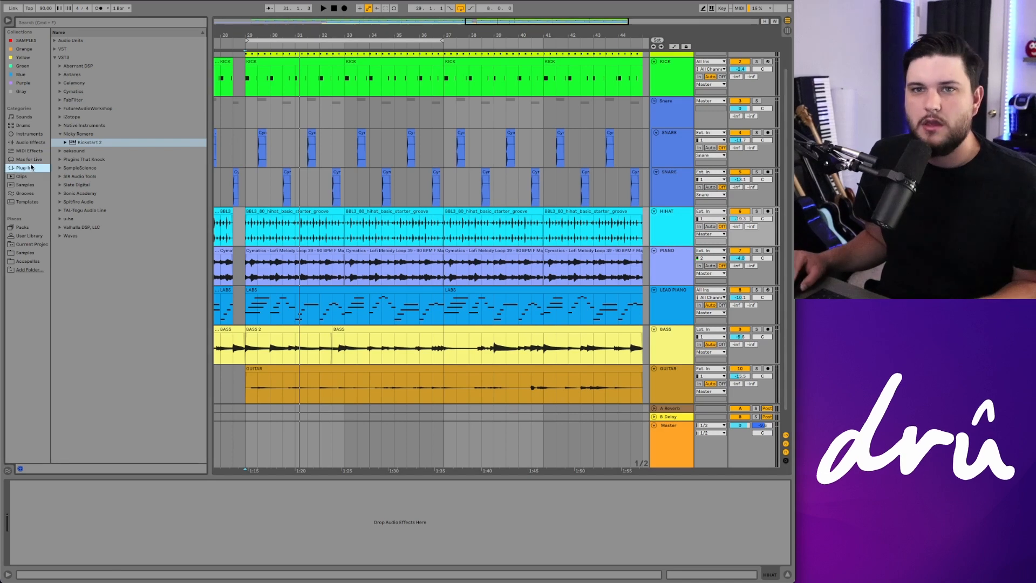
Step: Load the Cymatics Diablo Lite plug-in from the Audio Units browser onto the HIHAT track and reposition its window
{"action": "left_click", "coordinate": [61, 91]}
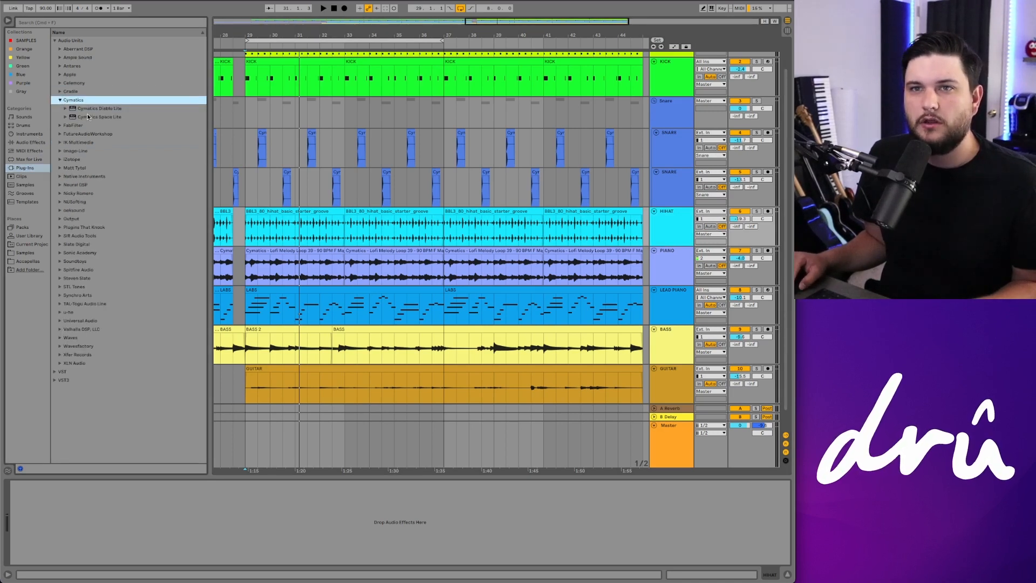
{"action": "left_click", "coordinate": [94, 110]}
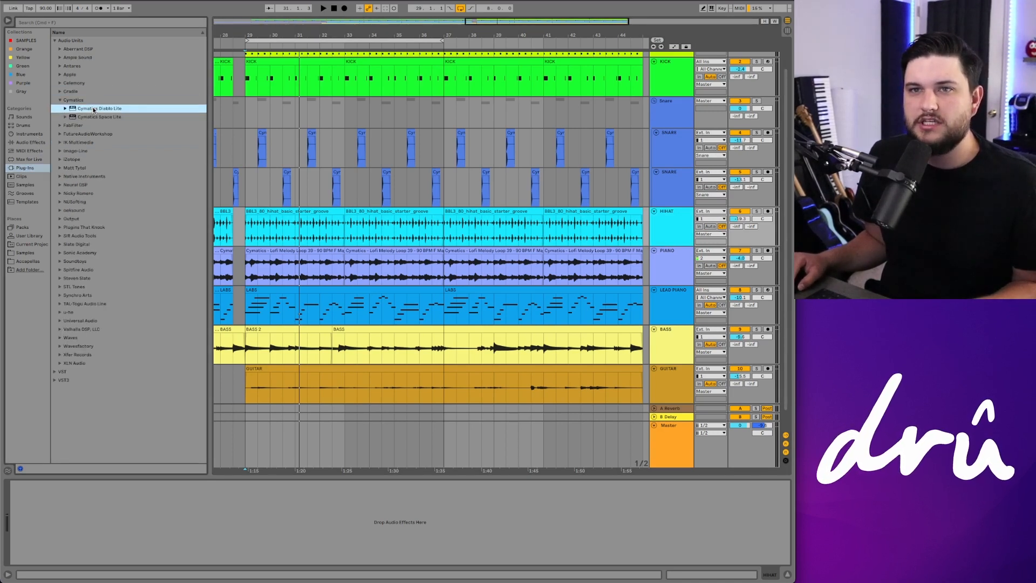
{"action": "double_click", "coordinate": [93, 109]}
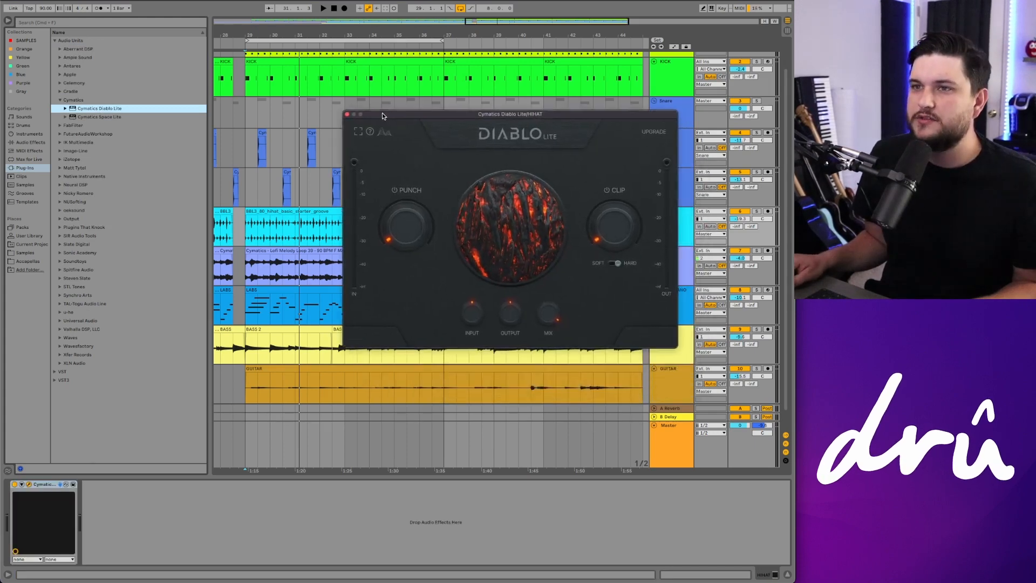
{"action": "left_click_drag", "start_coordinate": [383, 112], "coordinate": [151, 46]}
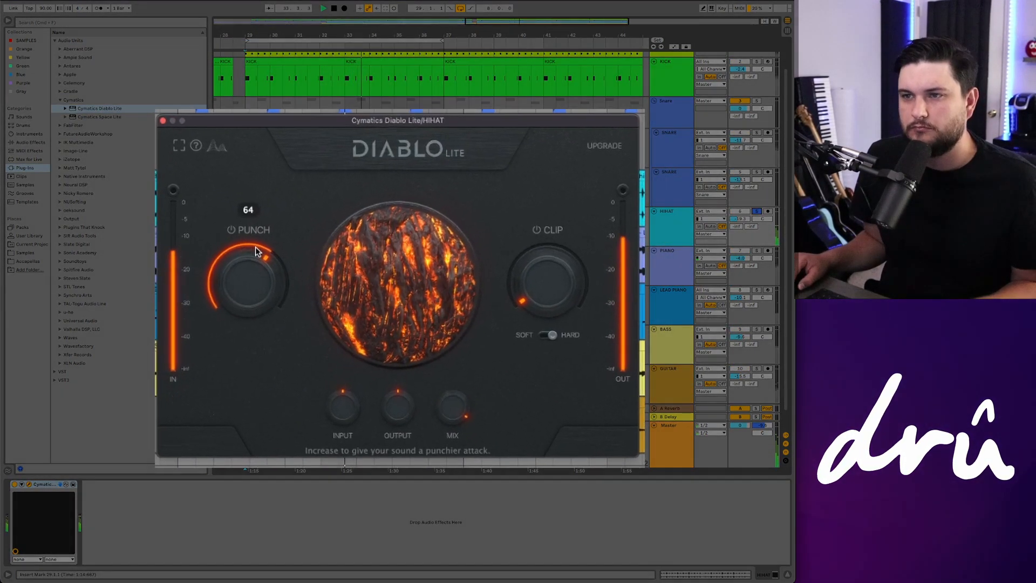
Step: Play the hi-hats and try different Diablo Lite Punch amounts, turning Punch back down
{"action": "left_click_drag", "start_coordinate": [296, 259], "coordinate": [231, 313]}
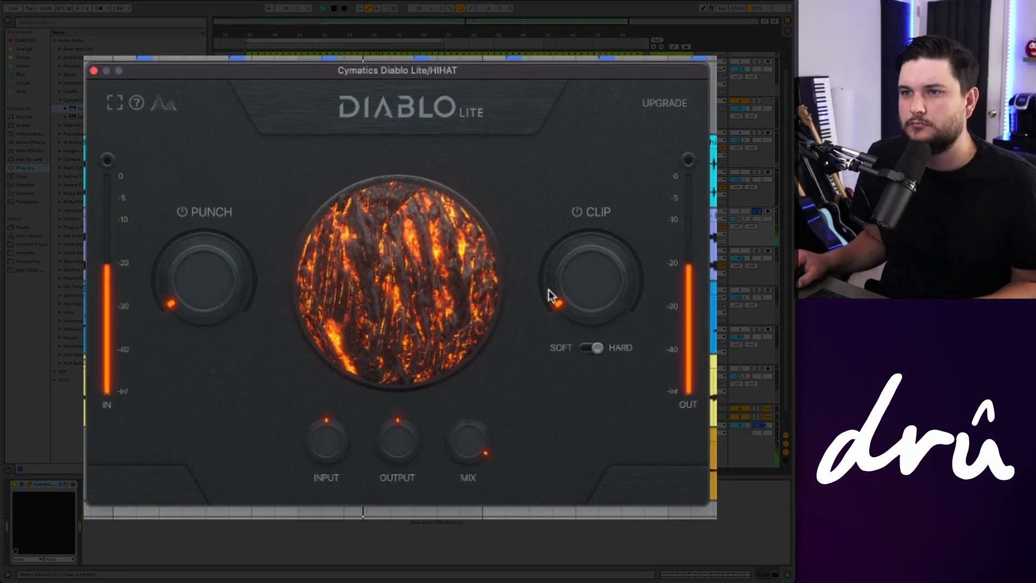
{"action": "key", "text": "space"}
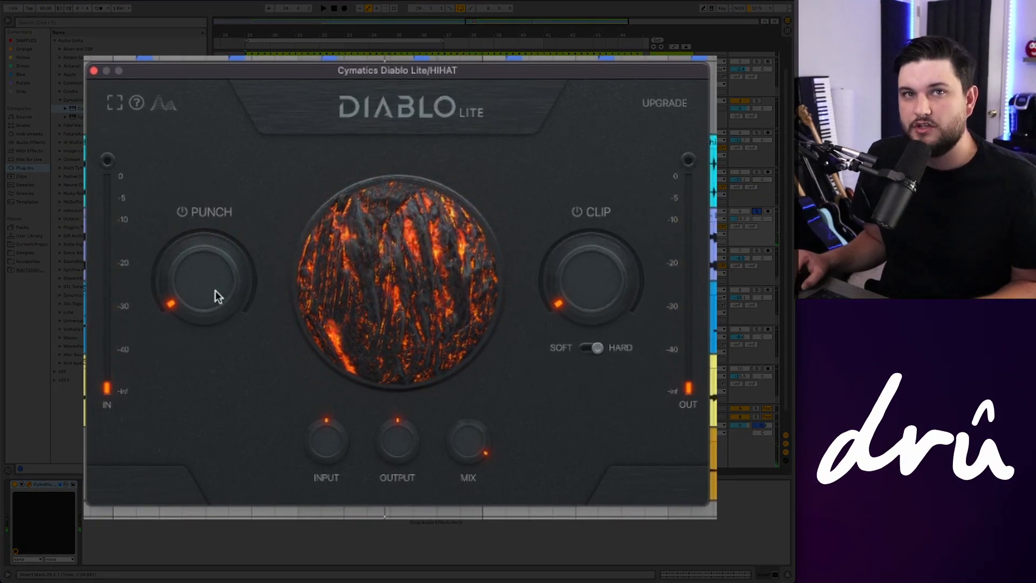
{"action": "left_click_drag", "start_coordinate": [215, 292], "coordinate": [218, 247]}
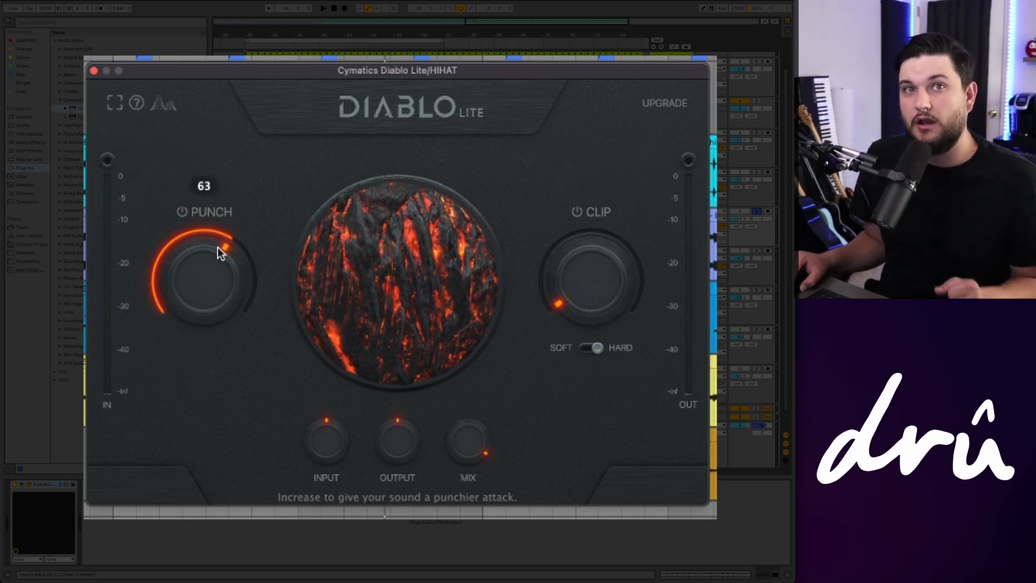
{"action": "left_click_drag", "start_coordinate": [218, 247], "coordinate": [238, 459]}
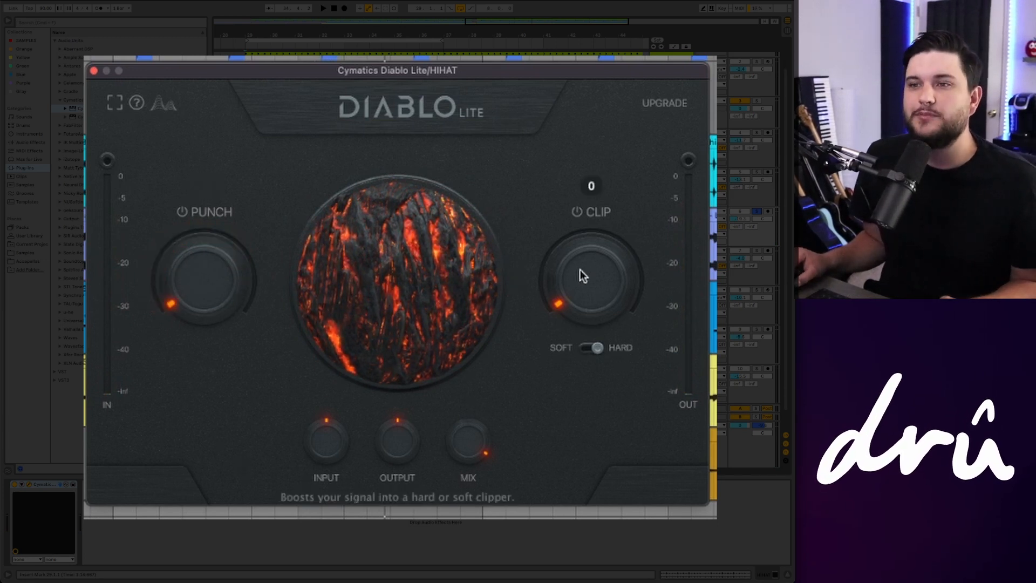
Step: Raise Diablo Lite's Clip to 76 and switch the clipper to Soft
{"action": "left_click_drag", "start_coordinate": [600, 291], "coordinate": [593, 238]}
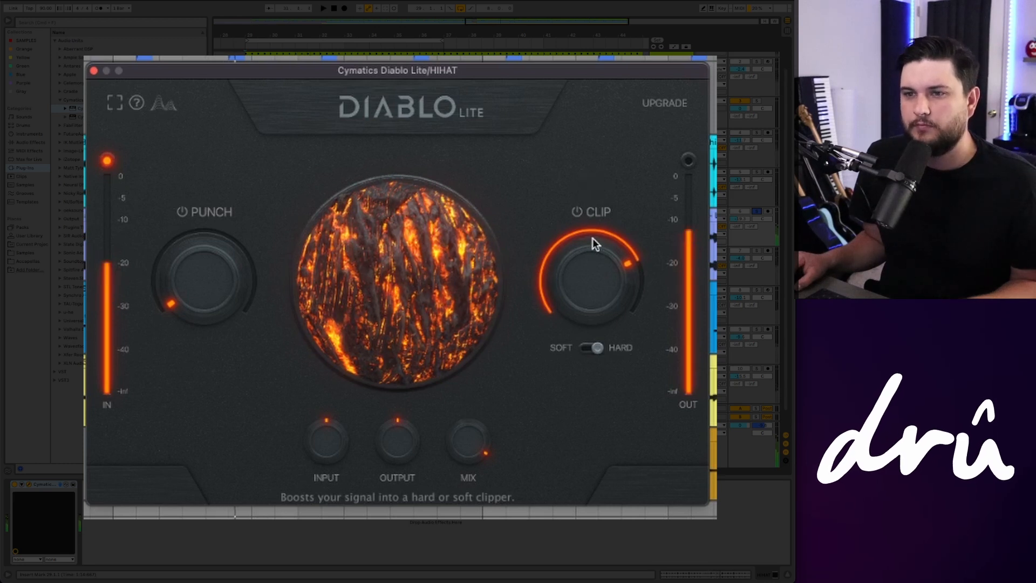
{"action": "left_click", "coordinate": [589, 348]}
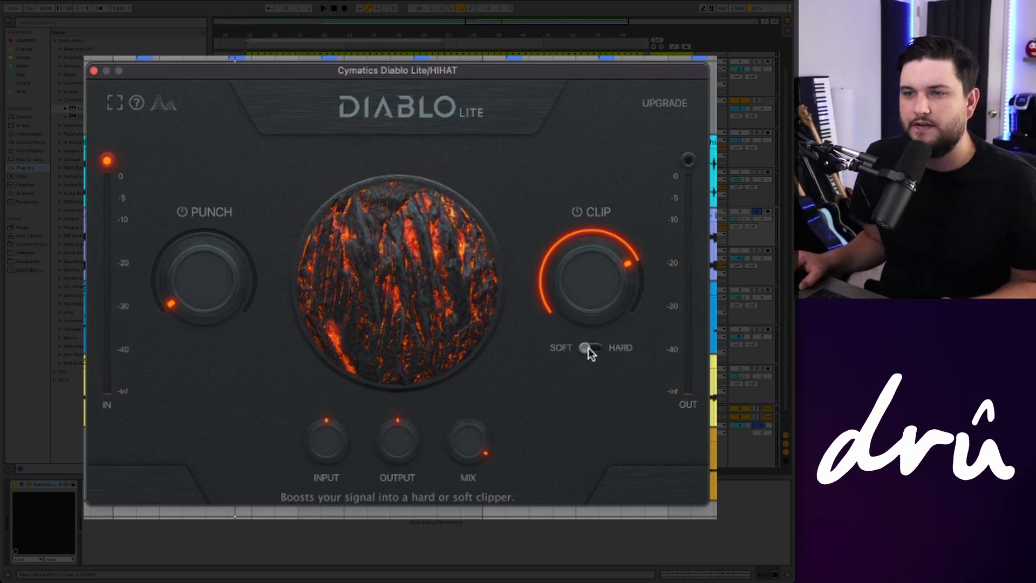
{"action": "key", "text": "space"}
{"action": "mouse_move", "coordinate": [557, 319]}
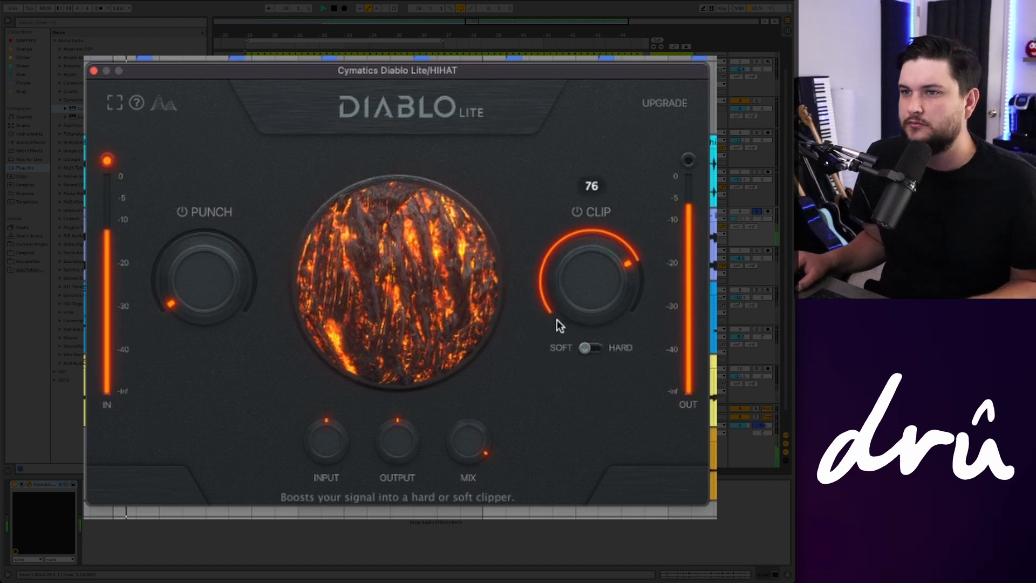
{"action": "scroll", "coordinate": [566, 298], "scroll_direction": "up", "scroll_amount": 2}
{"action": "scroll", "coordinate": [566, 299], "scroll_direction": "down", "scroll_amount": 3}
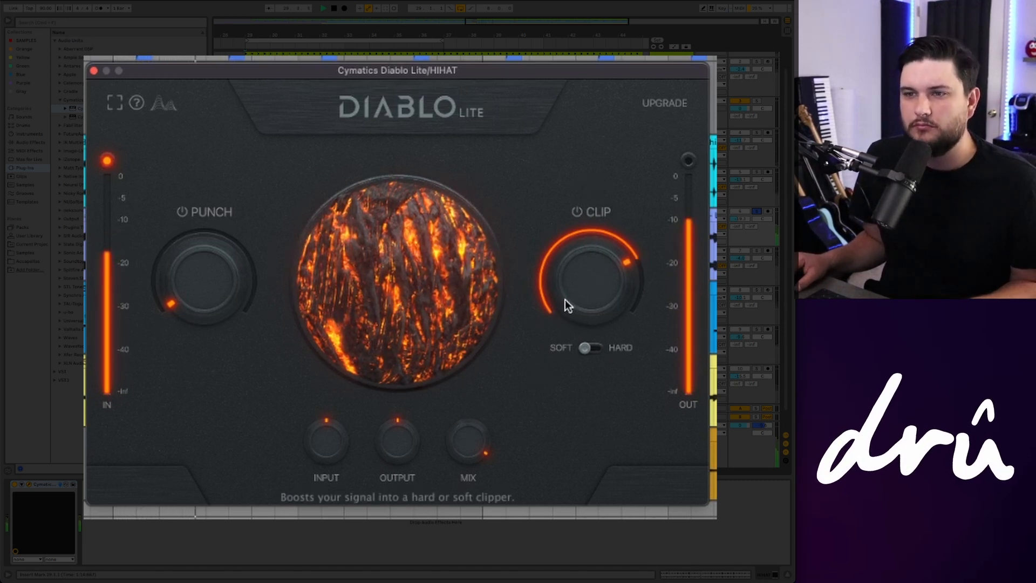
{"action": "mouse_move", "coordinate": [565, 302]}
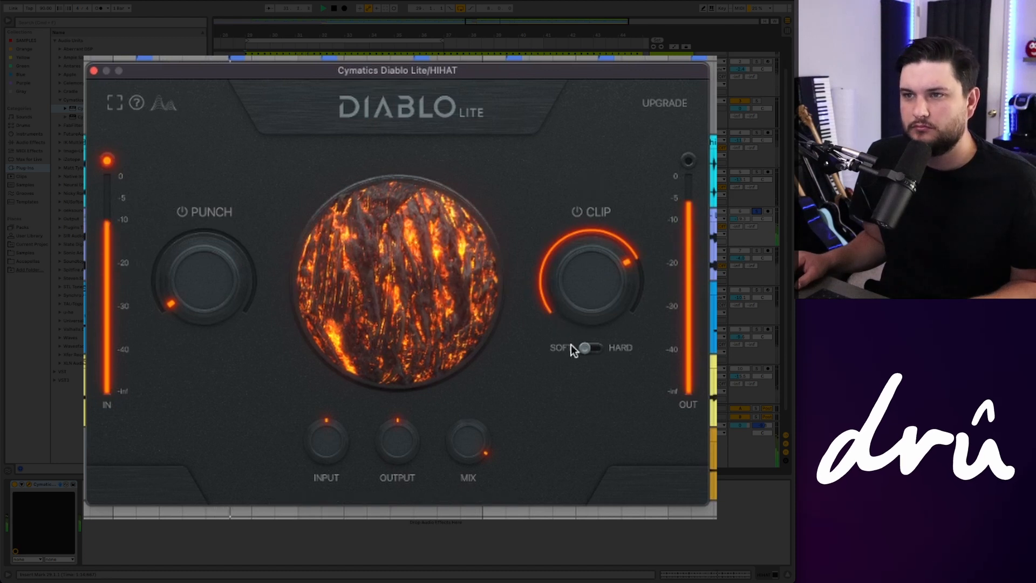
Step: Add a small amount of Punch and lower Diablo Lite's Mix below 100
{"action": "mouse_move", "coordinate": [240, 283]}
{"action": "left_mouse_down"}
{"action": "mouse_move", "coordinate": [240, 270]}
{"action": "mouse_move", "coordinate": [229, 296]}
{"action": "left_mouse_up"}
{"action": "key", "text": "space"}
{"action": "left_click_drag", "start_coordinate": [559, 300], "coordinate": [558, 302]}
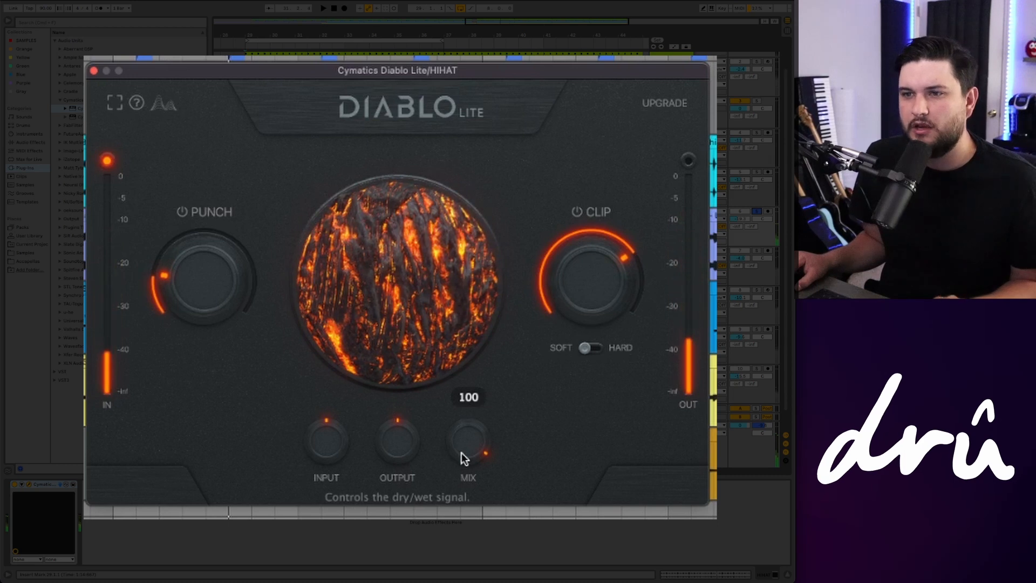
{"action": "left_click_drag", "start_coordinate": [461, 452], "coordinate": [463, 471]}
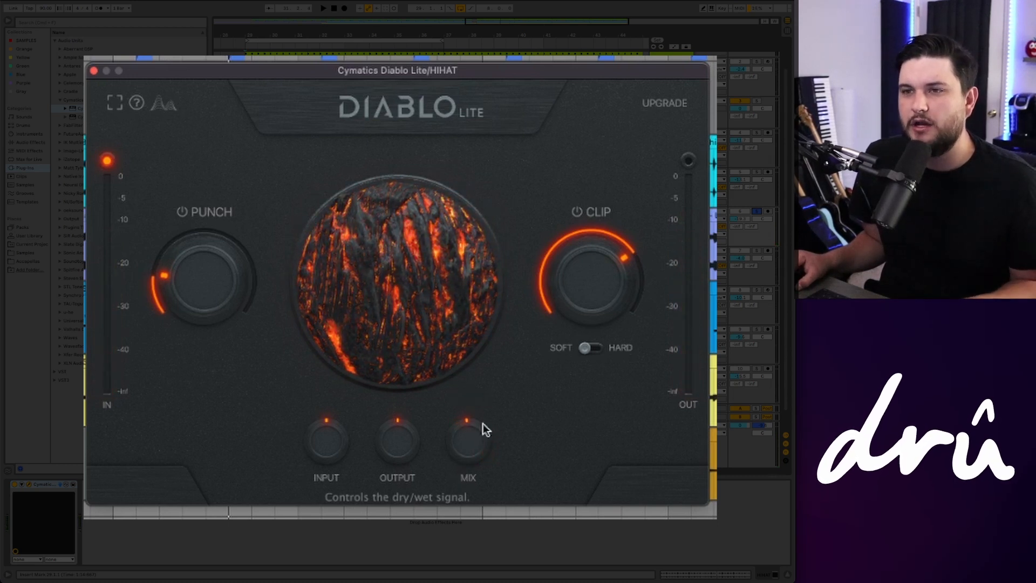
{"action": "left_click_drag", "start_coordinate": [573, 313], "coordinate": [573, 312]}
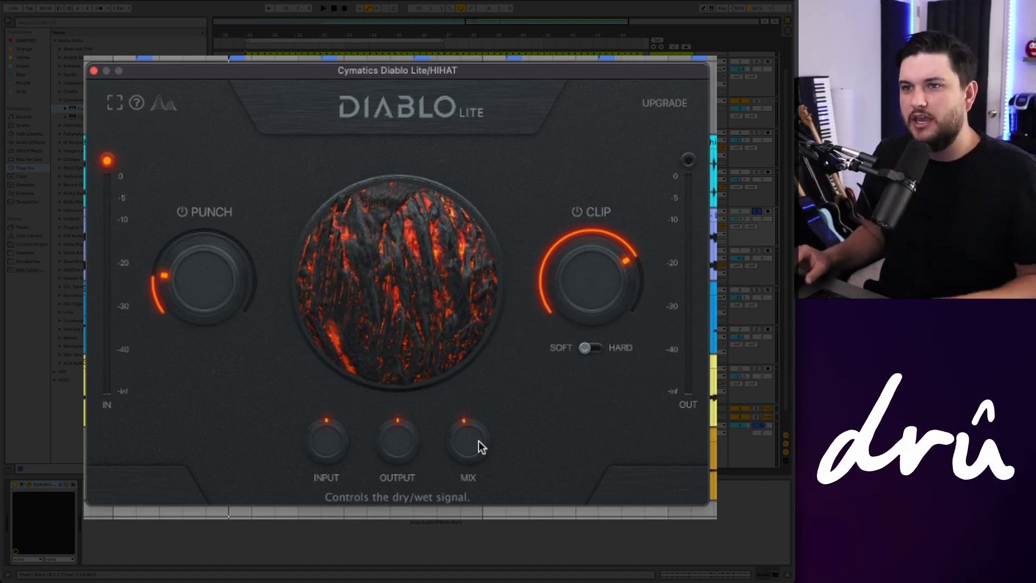
Step: Audition the hi-hats and set Diablo Lite's Output to -4
{"action": "key", "text": "space"}
{"action": "scroll", "coordinate": [477, 444], "scroll_direction": "down", "scroll_amount": 6}
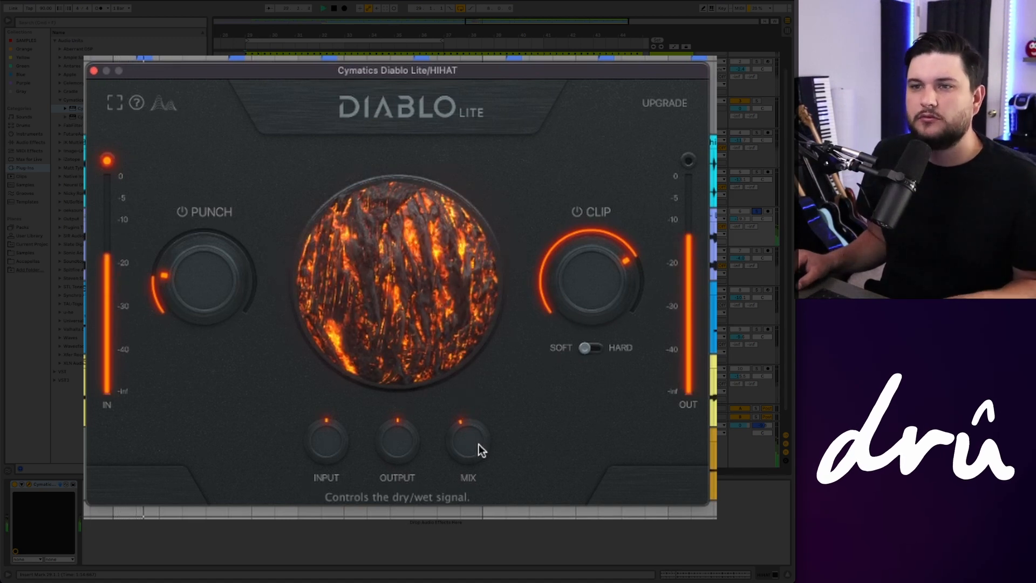
{"action": "key", "text": "space"}
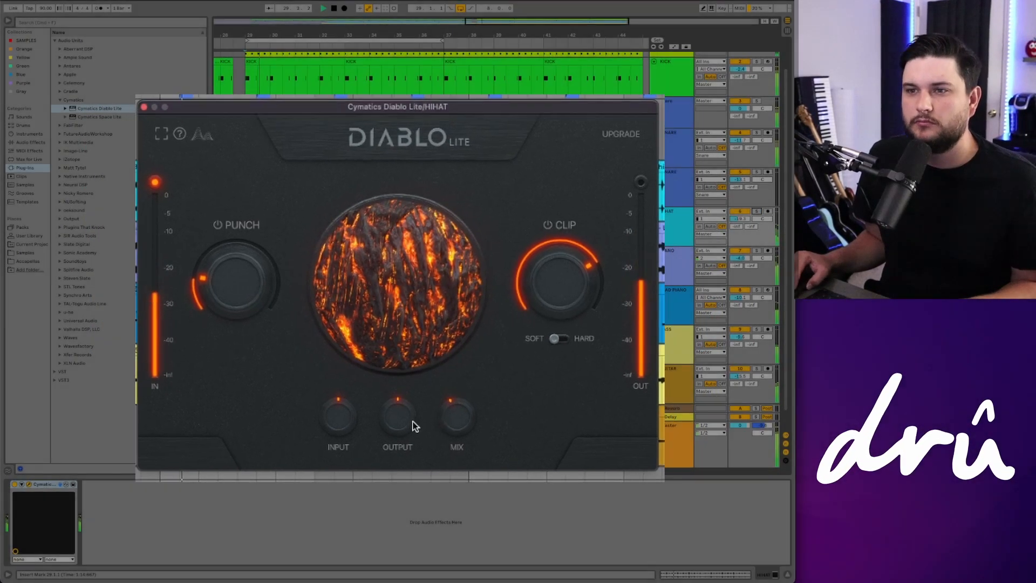
{"action": "left_click_drag", "start_coordinate": [414, 431], "coordinate": [413, 437]}
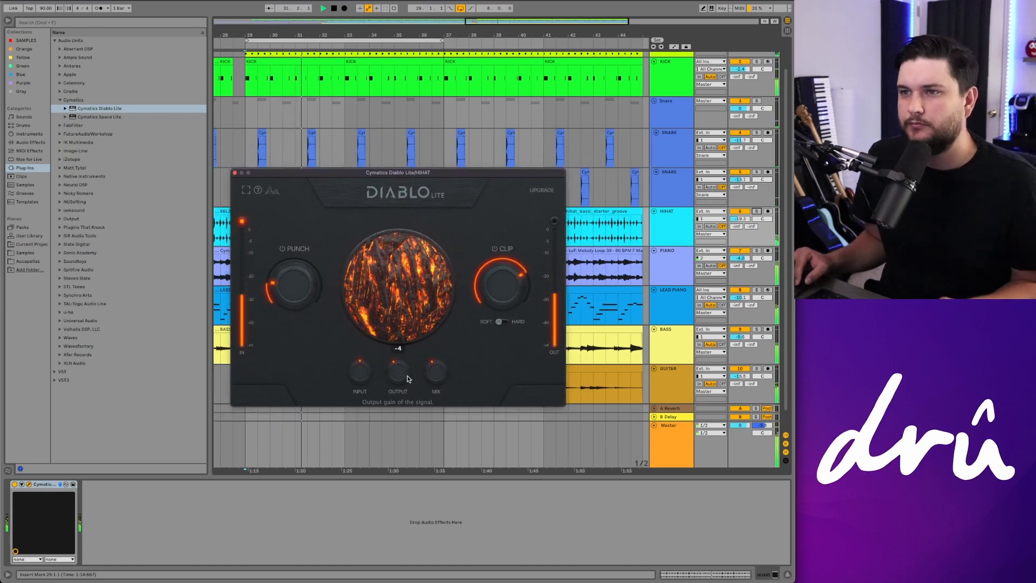
{"action": "left_click_drag", "start_coordinate": [407, 375], "coordinate": [408, 373]}
Step: Open the guitar track's Valhalla VintageVerb plugin window
{"action": "mouse_move", "coordinate": [437, 365]}
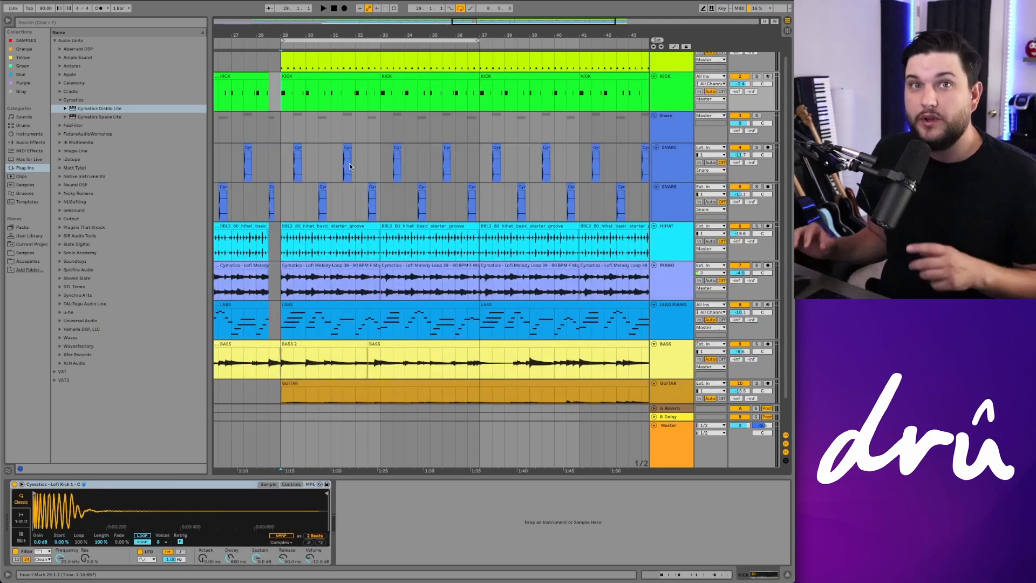
{"action": "left_click", "coordinate": [672, 172]}
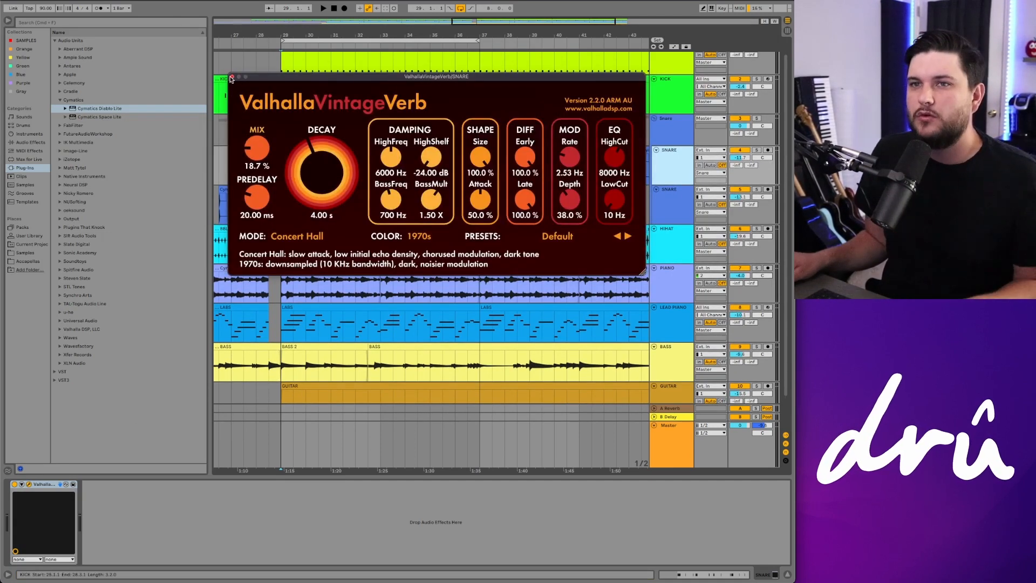
{"action": "left_click", "coordinate": [232, 78]}
{"action": "scroll", "coordinate": [620, 334], "scroll_direction": "down", "scroll_amount": 2}
{"action": "left_click", "coordinate": [667, 364]}
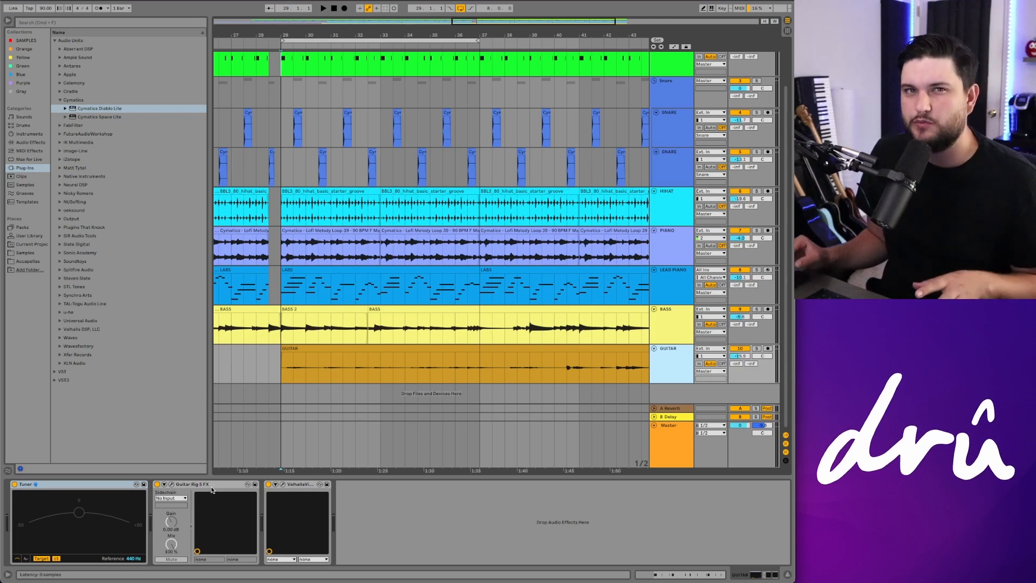
{"action": "left_click", "coordinate": [282, 484]}
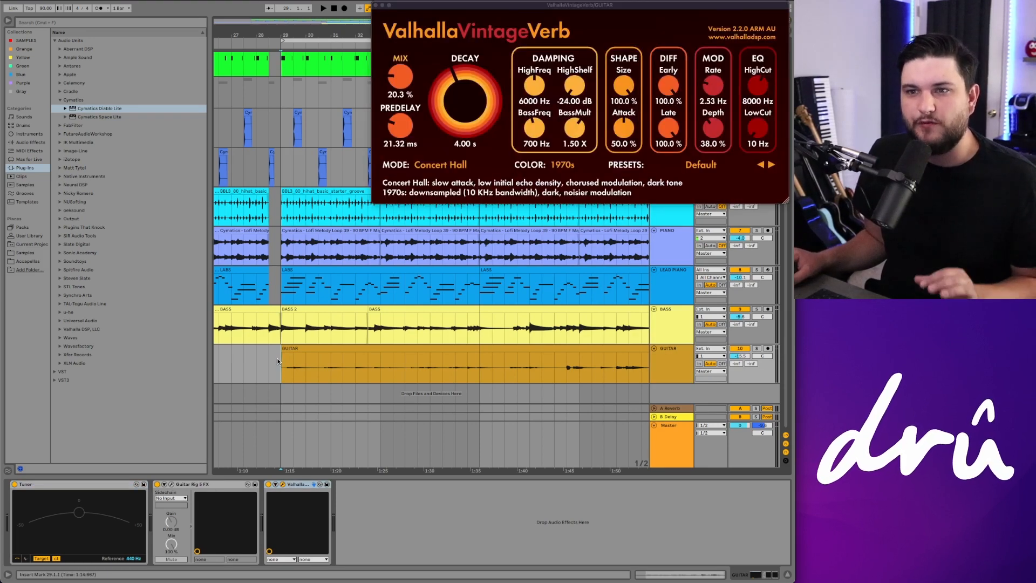
Step: Solo and play the guitar, switching Valhalla VintageVerb off and back on to compare the reverb
{"action": "left_click", "coordinate": [268, 485]}
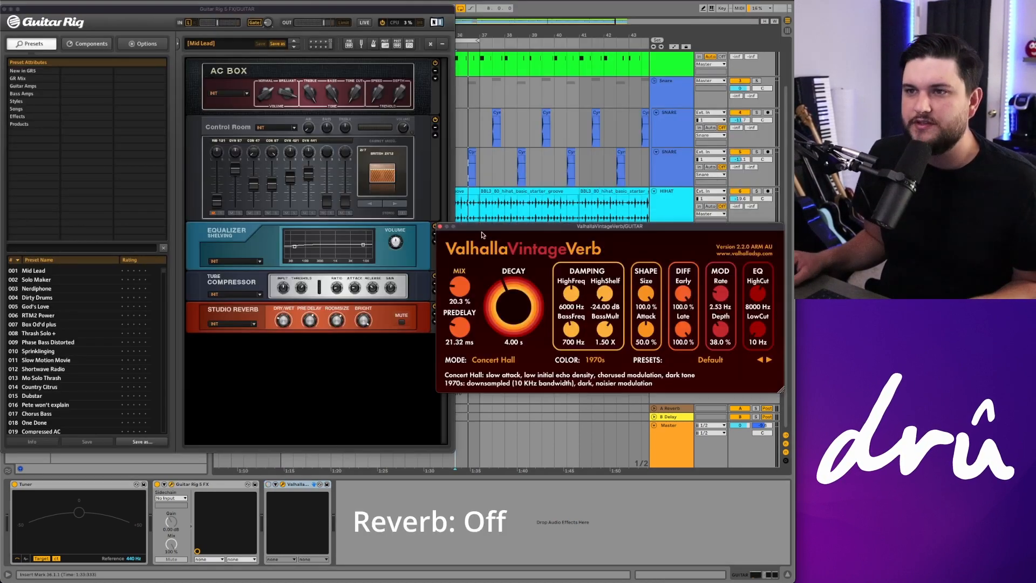
{"action": "scroll", "coordinate": [510, 184], "scroll_direction": "left", "scroll_amount": 5}
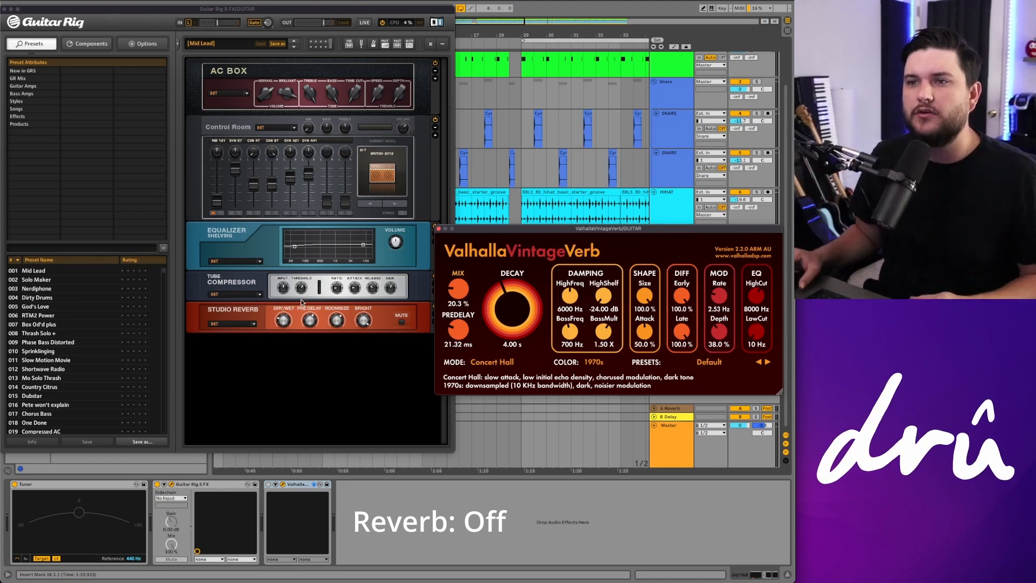
{"action": "scroll", "coordinate": [556, 220], "scroll_direction": "down", "scroll_amount": 1}
{"action": "left_click_drag", "start_coordinate": [558, 229], "coordinate": [561, 31]}
{"action": "left_click", "coordinate": [527, 333]}
{"action": "key", "text": "space"}
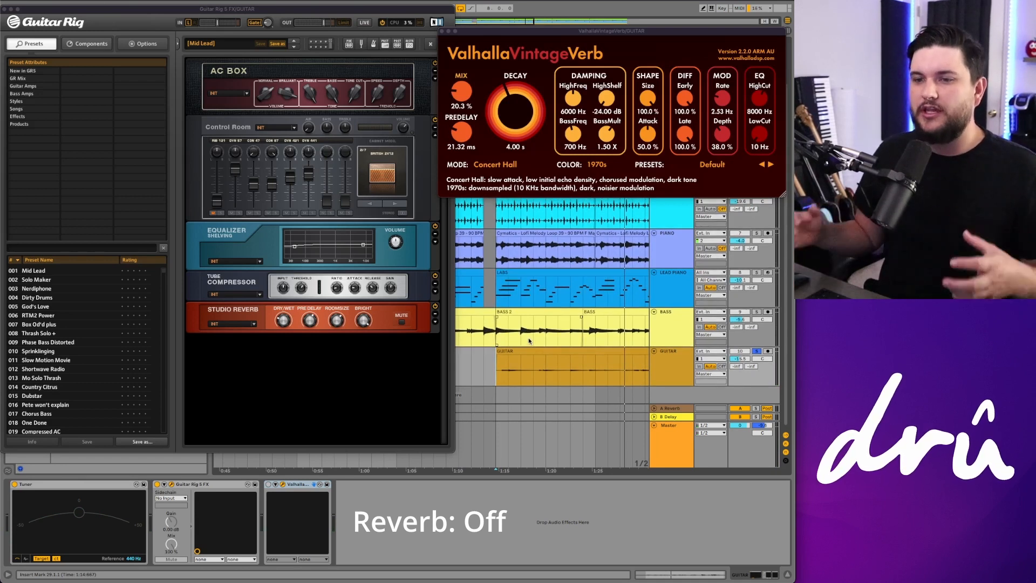
{"action": "left_click", "coordinate": [268, 485]}
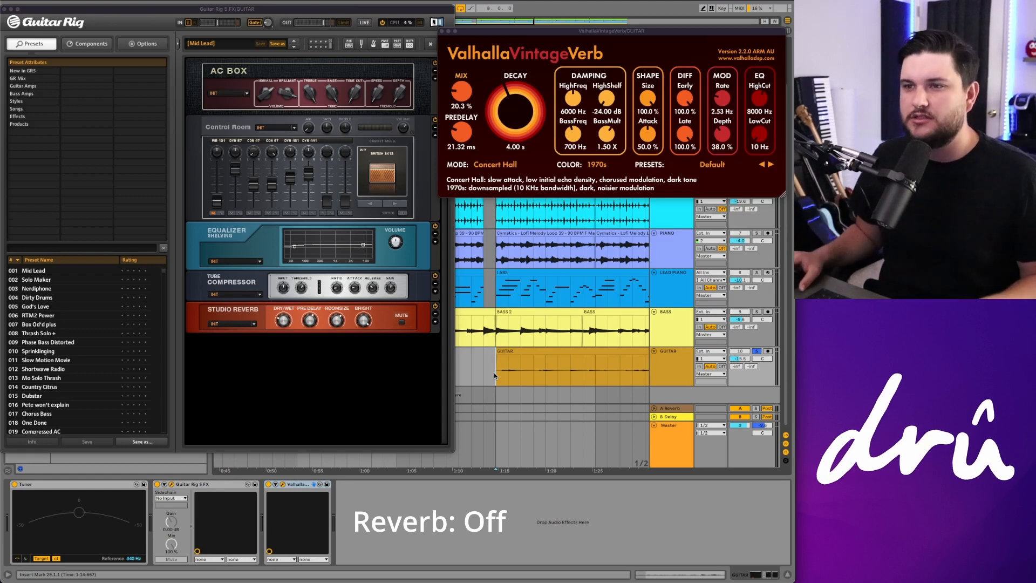
{"action": "key", "text": "space"}
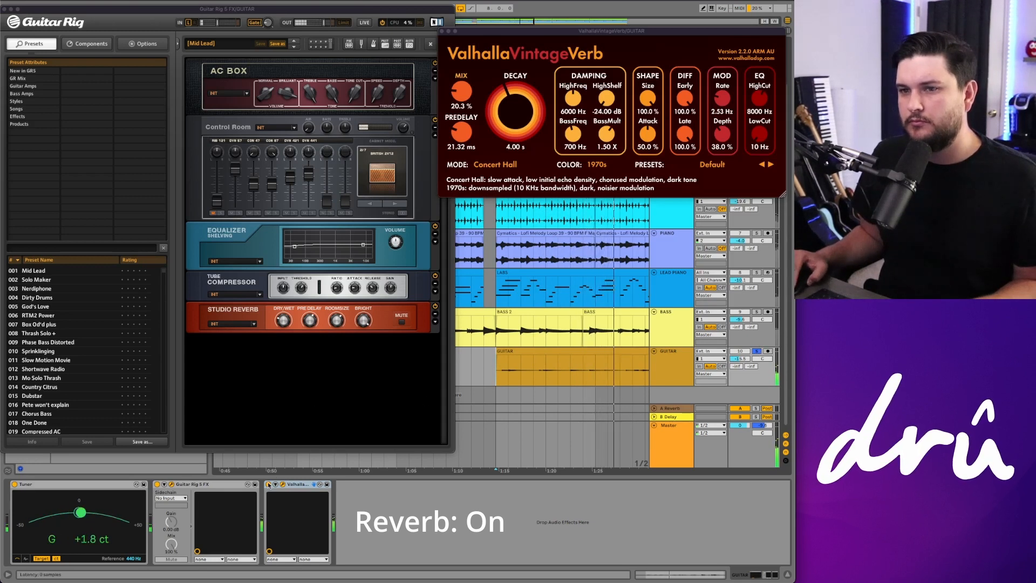
{"action": "key", "text": "space"}
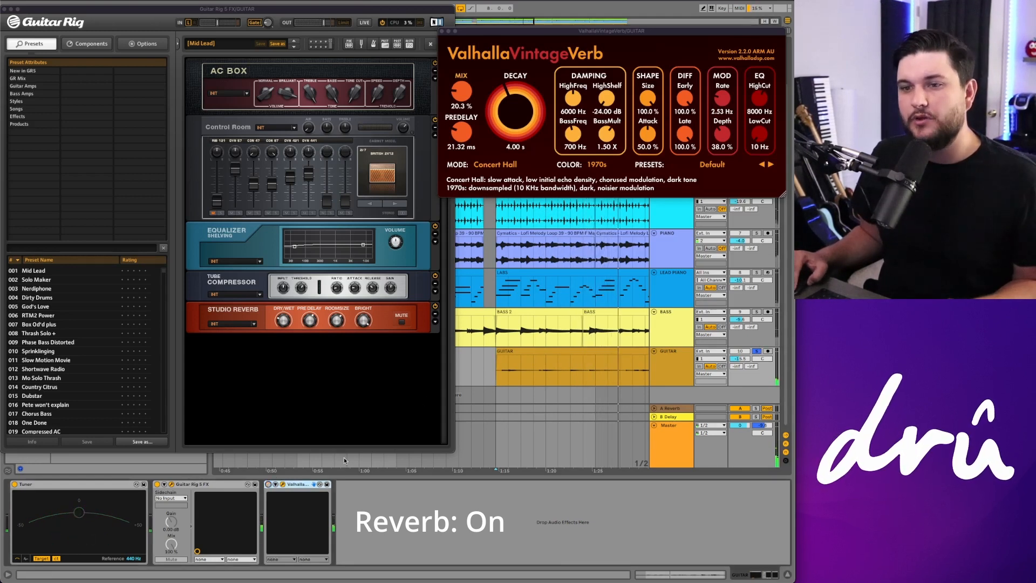
{"action": "left_click", "coordinate": [758, 352]}
{"action": "key", "text": "space"}
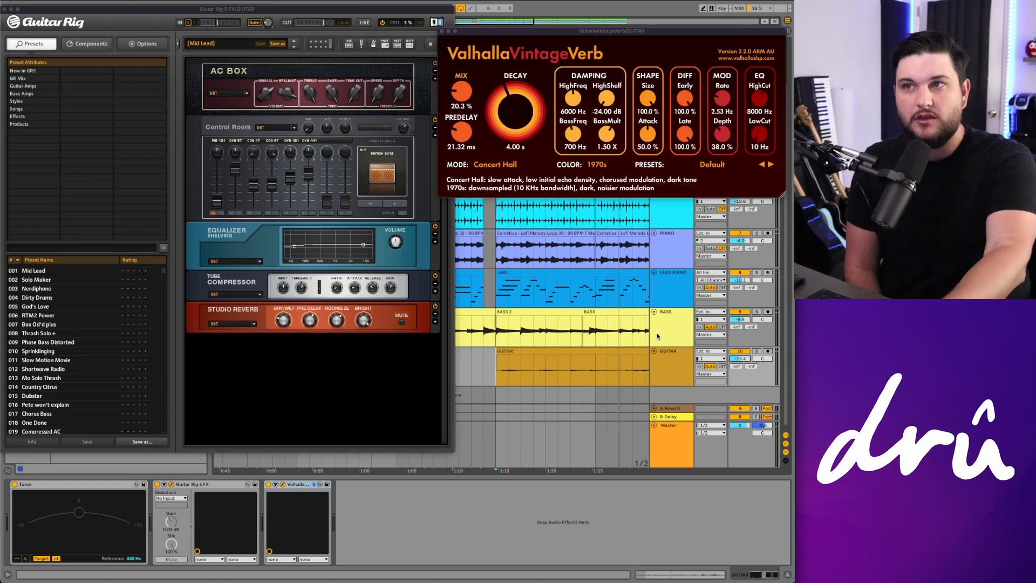
Step: Add an Echo device to the guitar track and place it before Valhalla VintageVerb
{"action": "left_click", "coordinate": [494, 364]}
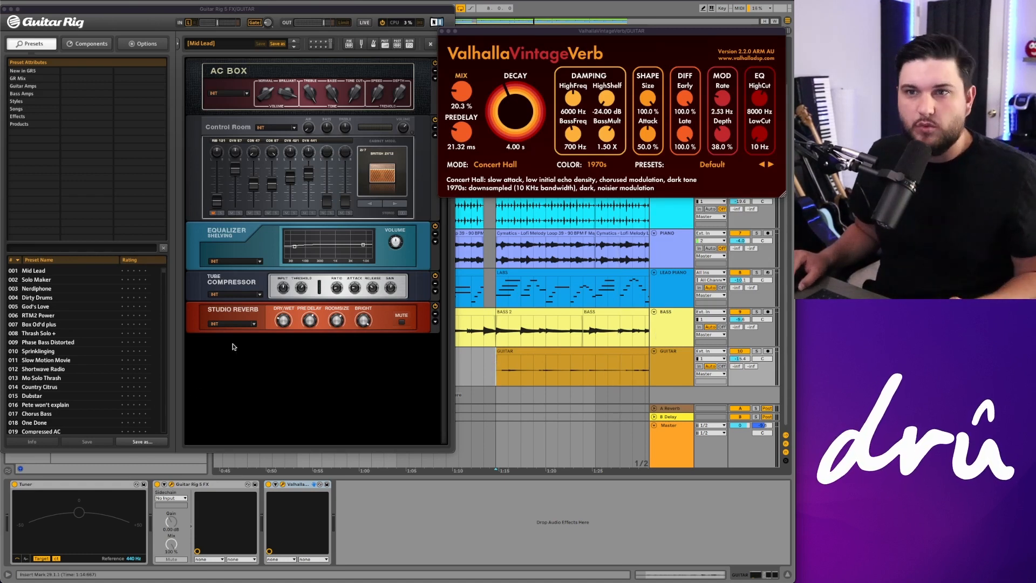
{"action": "left_click", "coordinate": [231, 468]}
{"action": "left_click", "coordinate": [80, 66]}
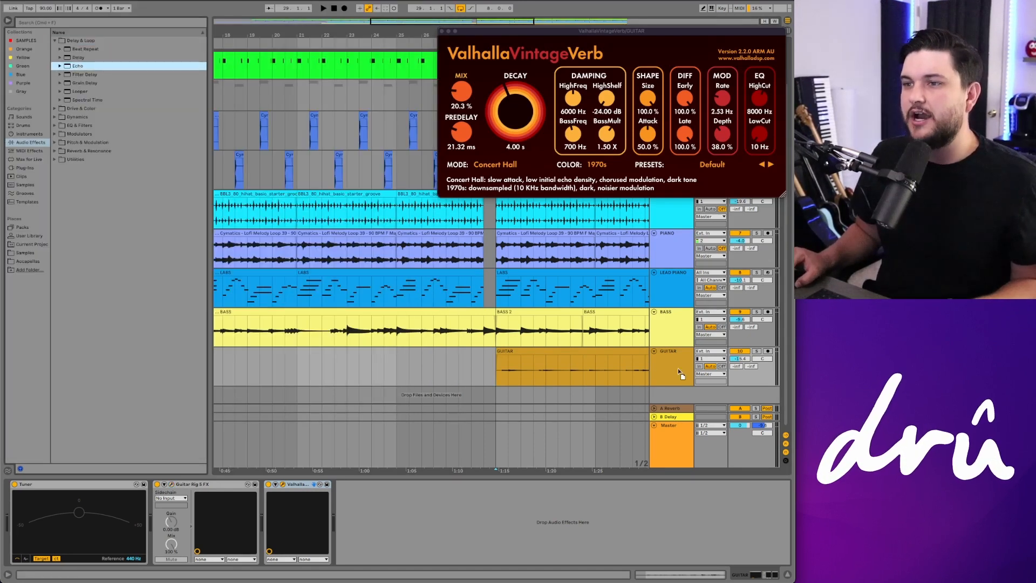
{"action": "left_click_drag", "start_coordinate": [678, 369], "coordinate": [675, 373]}
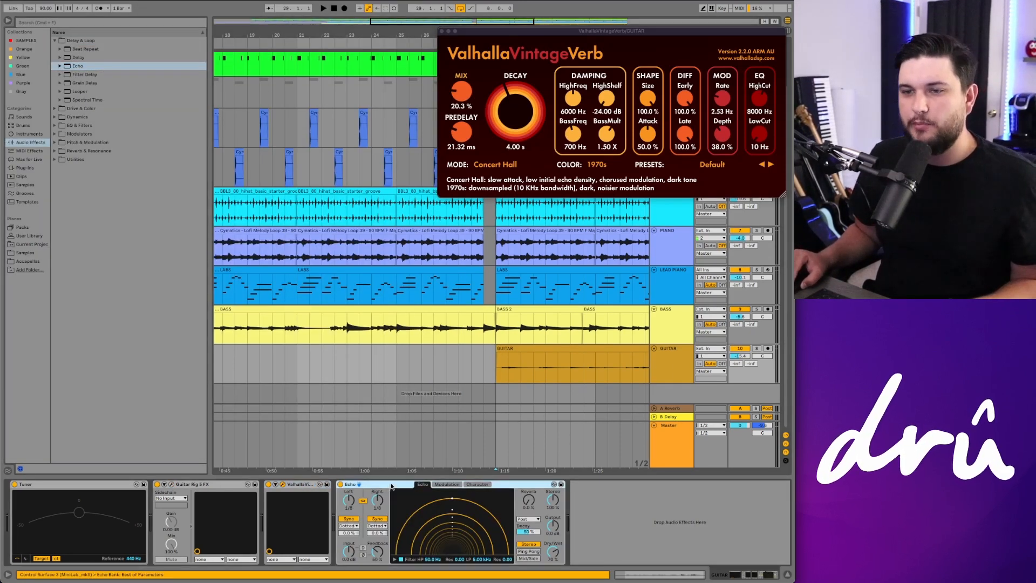
{"action": "left_click_drag", "start_coordinate": [270, 501], "coordinate": [275, 498]}
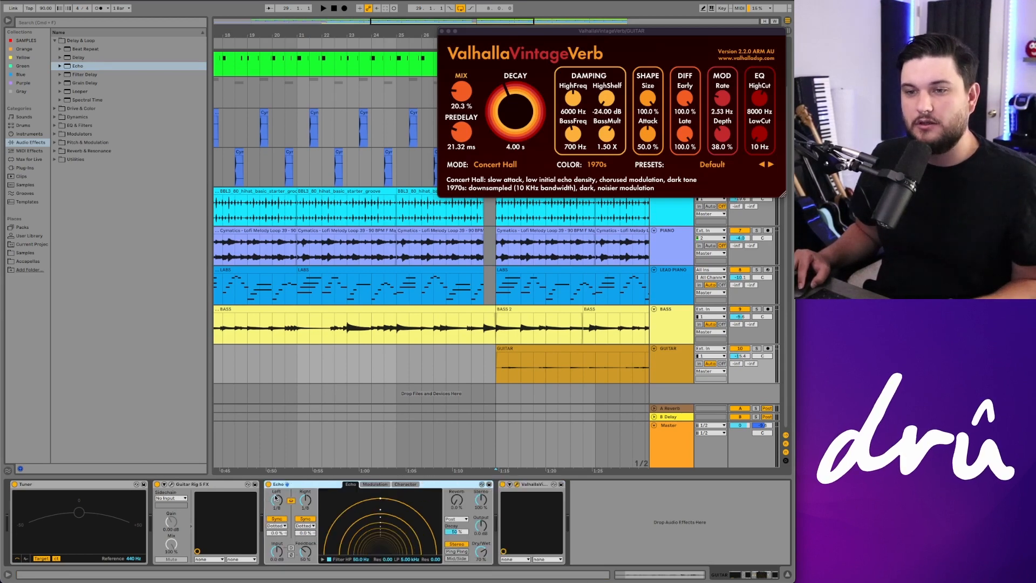
Step: Set Echo's Dry/Wet to 30%
{"action": "left_click", "coordinate": [529, 485]}
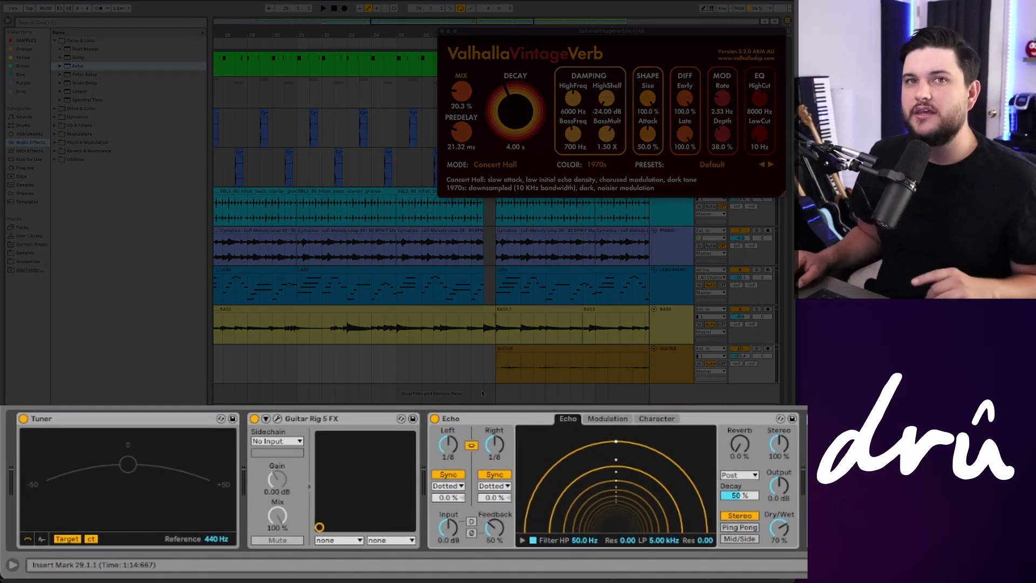
{"action": "scroll", "coordinate": [485, 371], "scroll_direction": "right", "scroll_amount": 5}
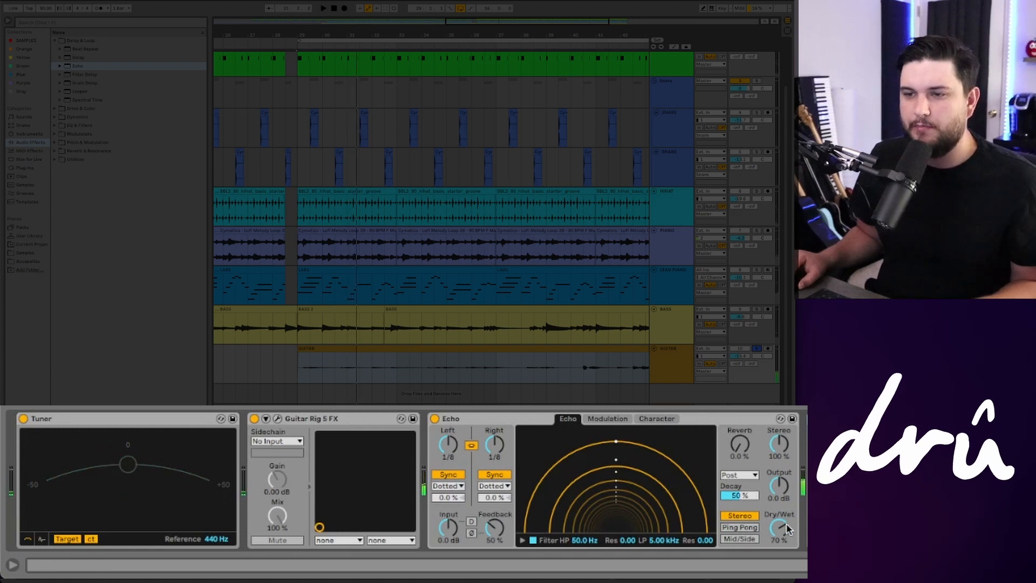
{"action": "left_click_drag", "start_coordinate": [788, 530], "coordinate": [788, 534]}
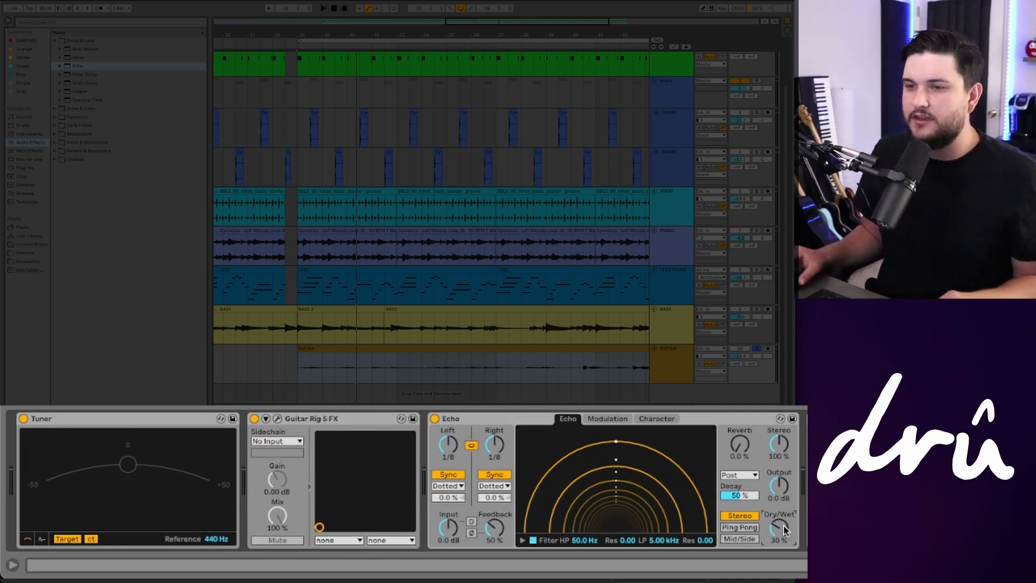
Step: Switch Echo's delay sync mode to Notes and set the linked delay time to 1/4
{"action": "key", "text": "space"}
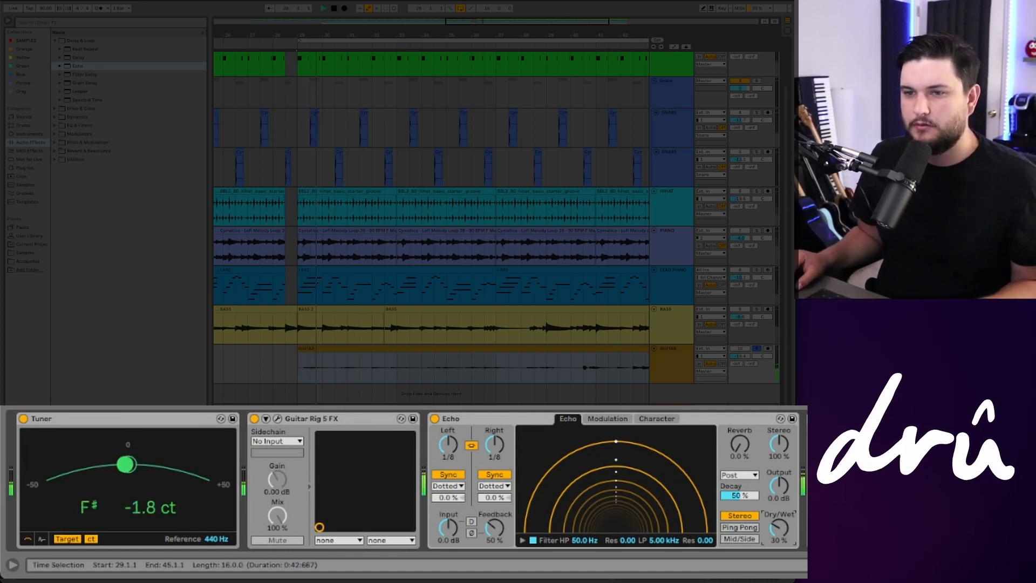
{"action": "key", "text": "space"}
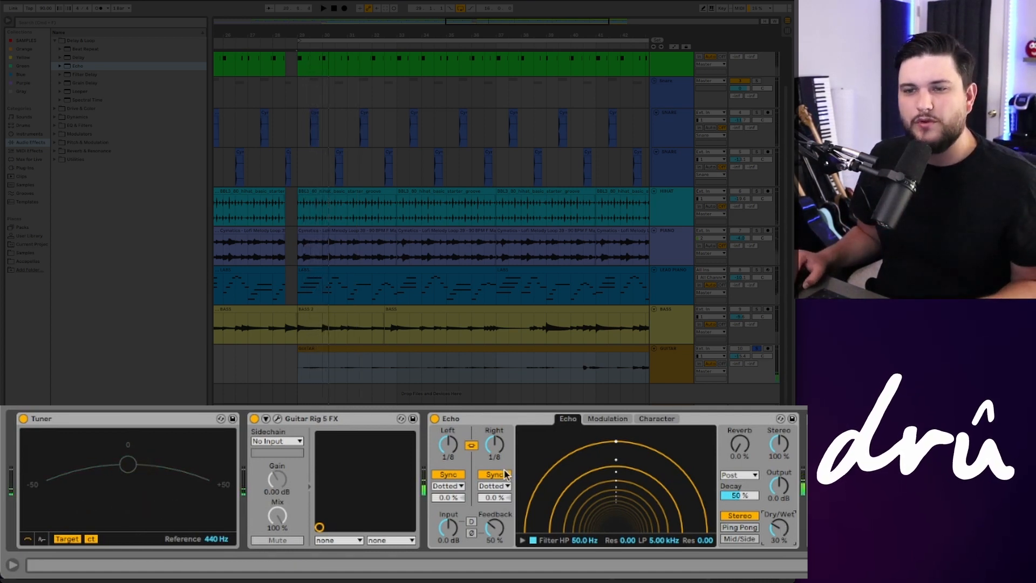
{"action": "left_click", "coordinate": [461, 487]}
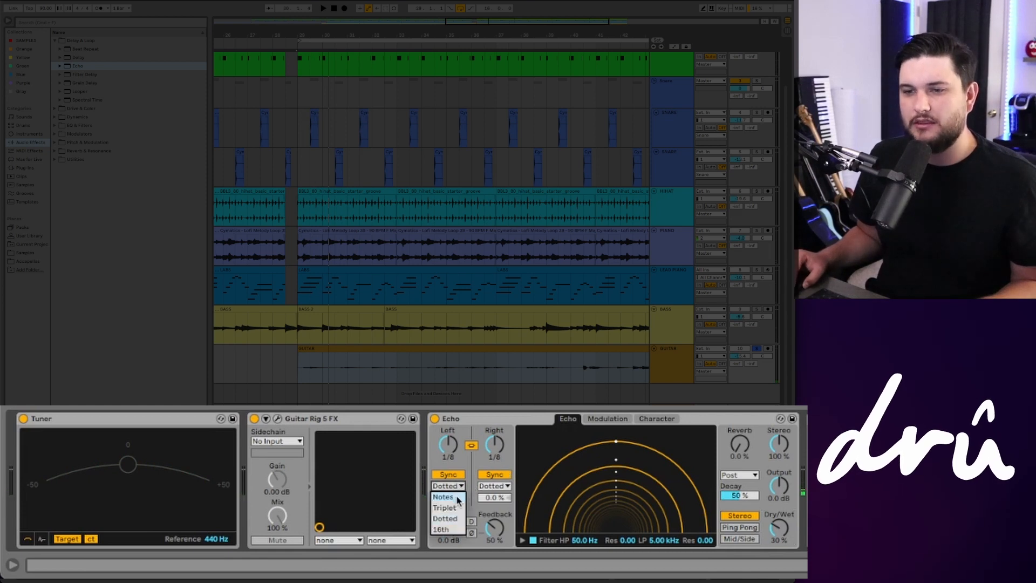
{"action": "left_click", "coordinate": [444, 496]}
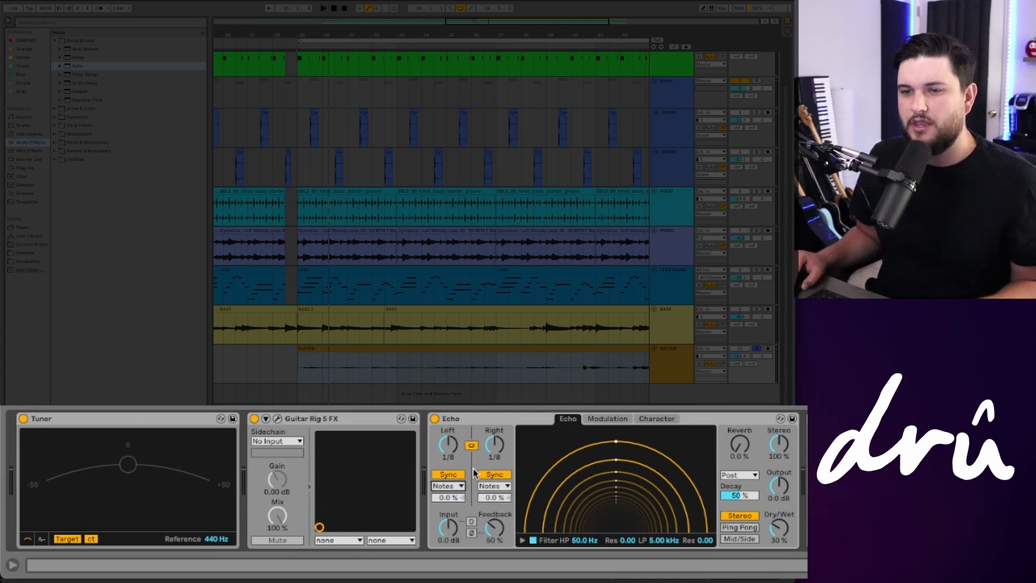
{"action": "mouse_move", "coordinate": [448, 445]}
{"action": "left_mouse_down"}
{"action": "mouse_move", "coordinate": [448, 454]}
{"action": "mouse_move", "coordinate": [447, 435]}
{"action": "left_mouse_up"}
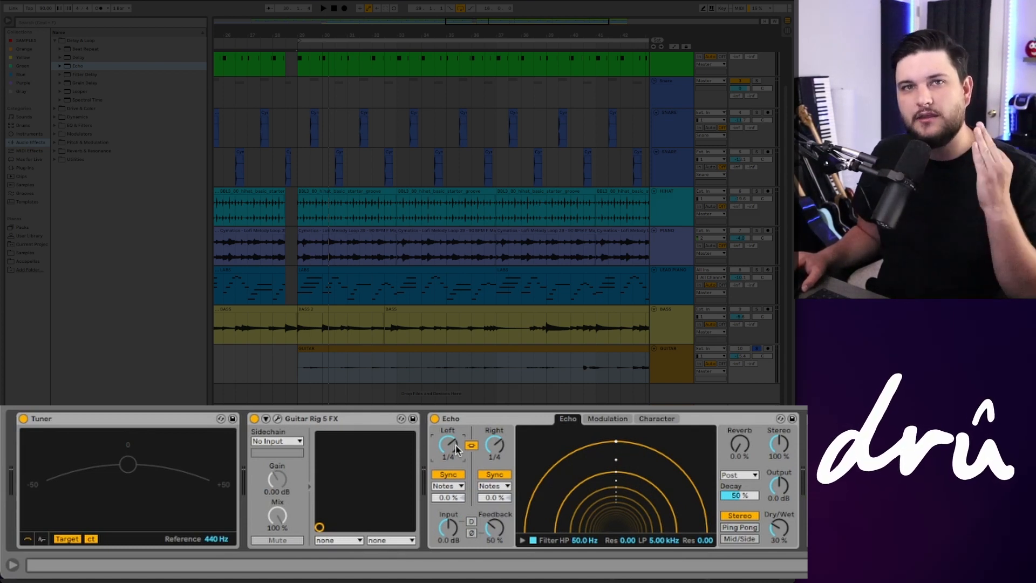
Step: Play the guitar with the echo and lower Echo's Dry/Wet to 17%
{"action": "key", "text": "space"}
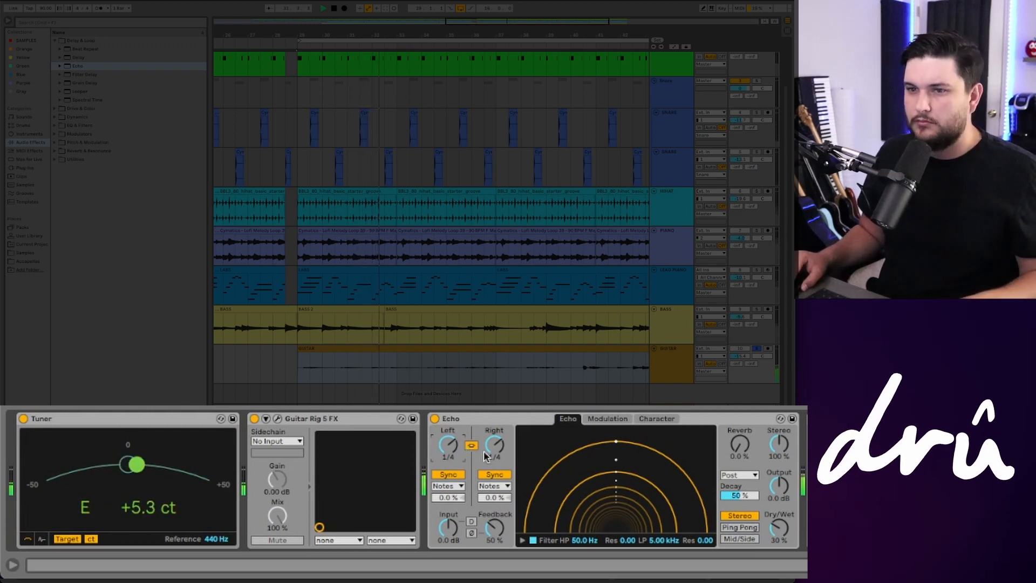
{"action": "key", "text": "space"}
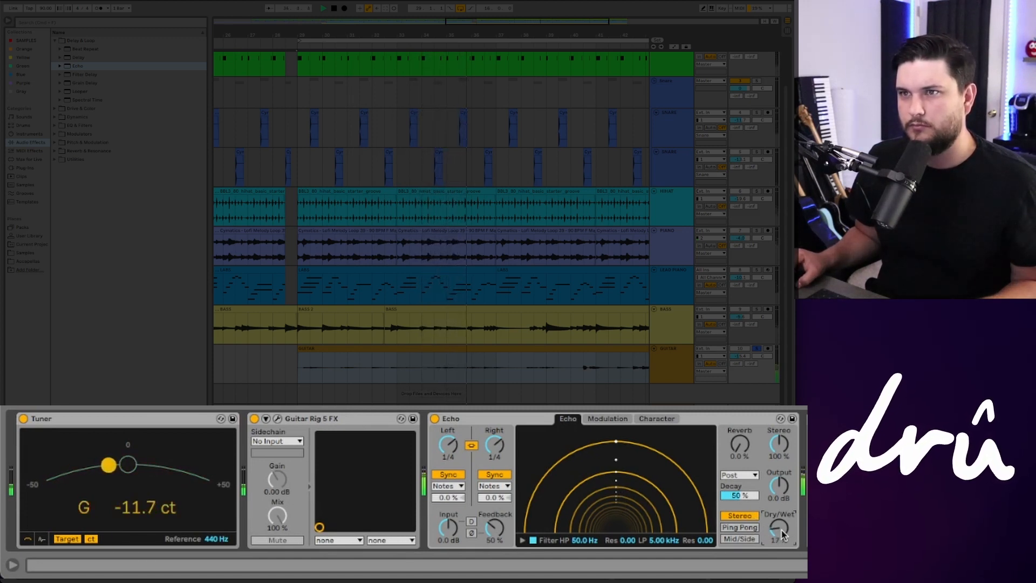
{"action": "key", "text": "space"}
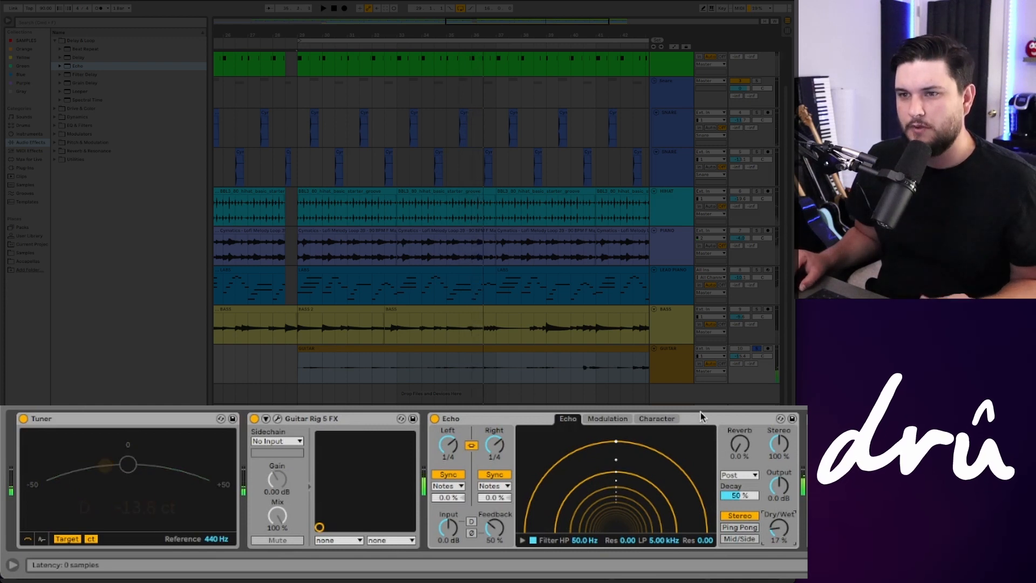
Step: Play the guitar with Echo in the full mix, taking the guitar track out of solo
{"action": "left_click", "coordinate": [488, 372]}
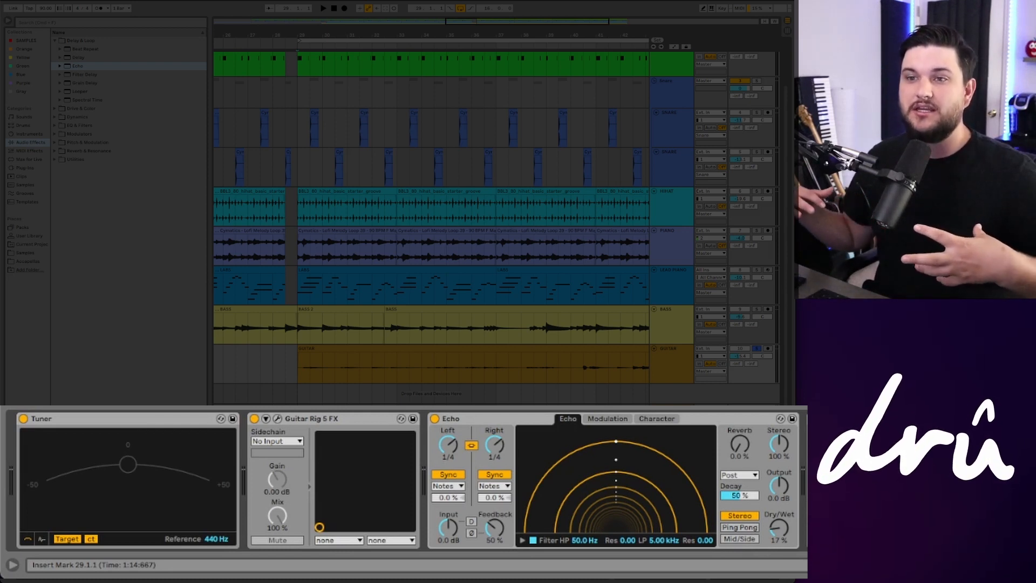
{"action": "key", "text": "space"}
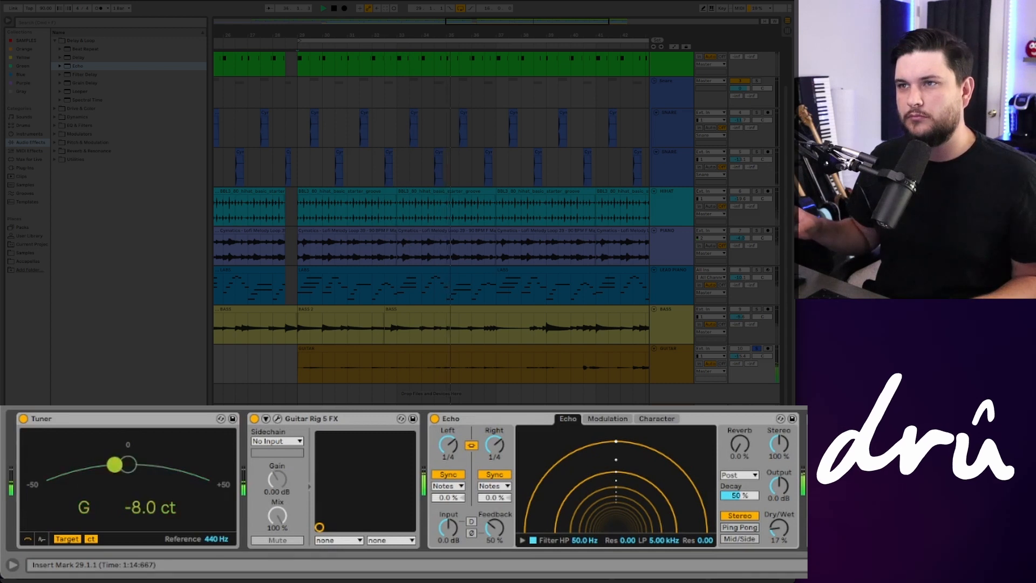
{"action": "key", "text": "space"}
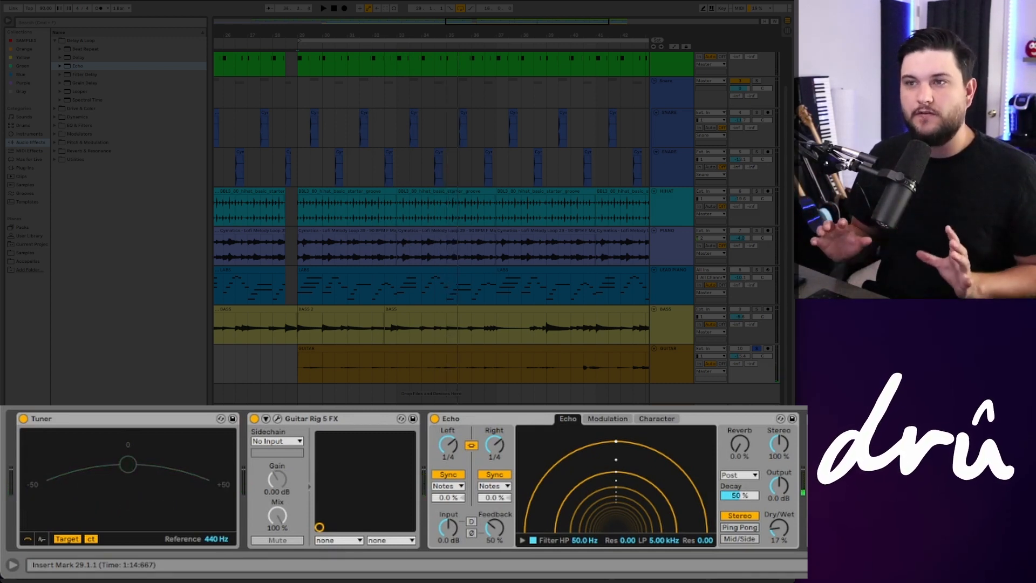
{"action": "left_click", "coordinate": [760, 350]}
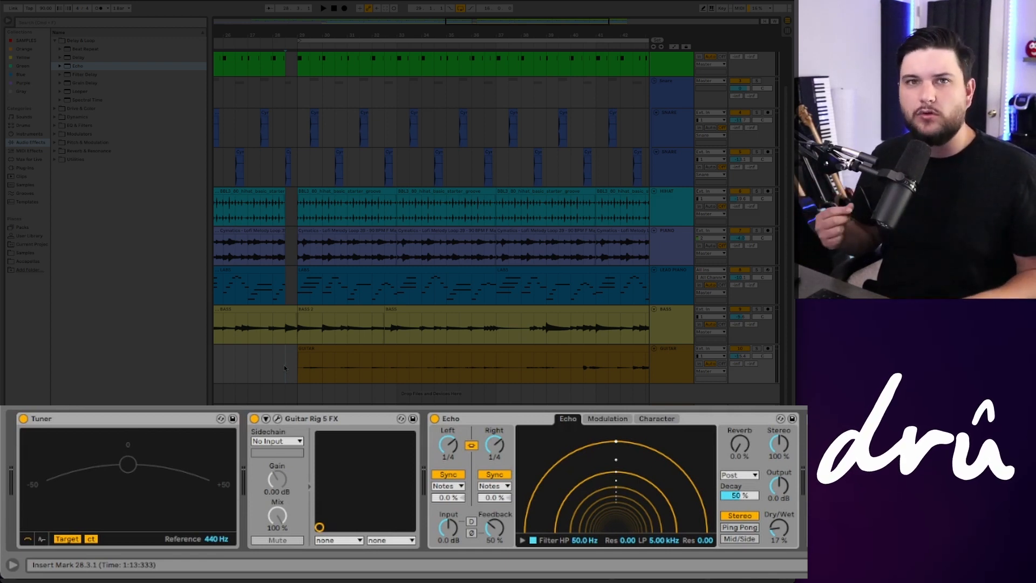
{"action": "key", "text": "space"}
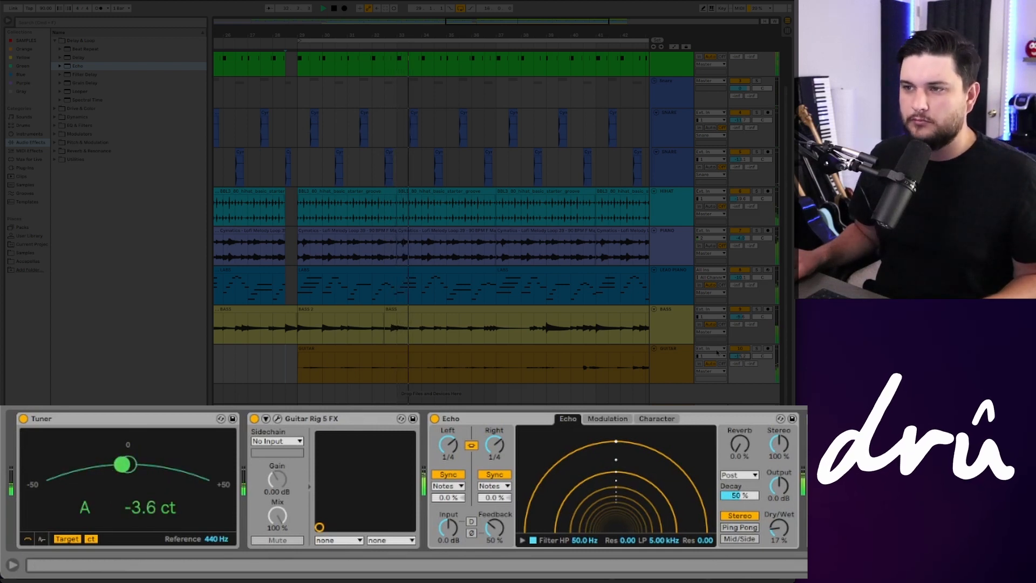
{"action": "key", "text": "space"}
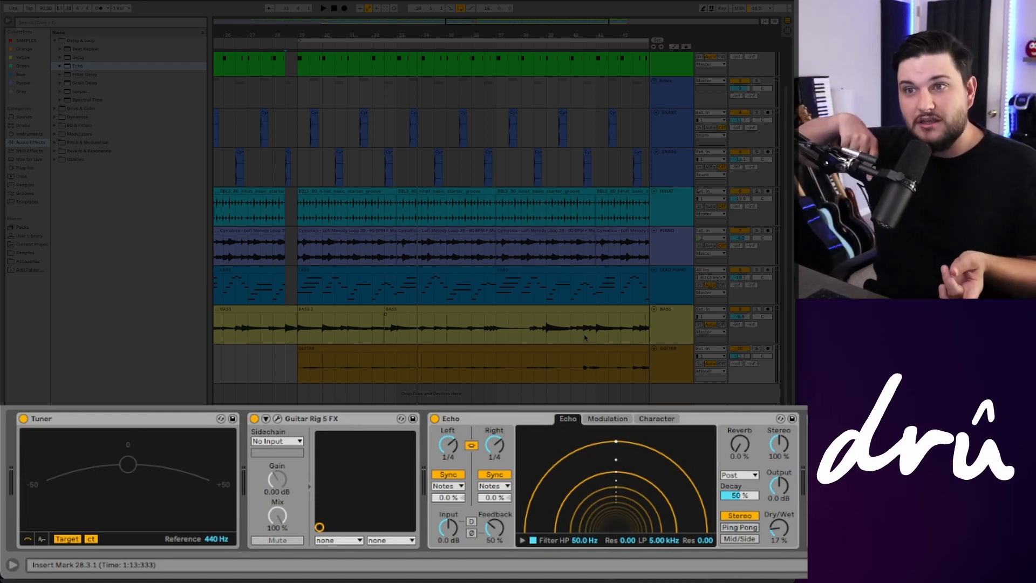
{"action": "key", "text": "space"}
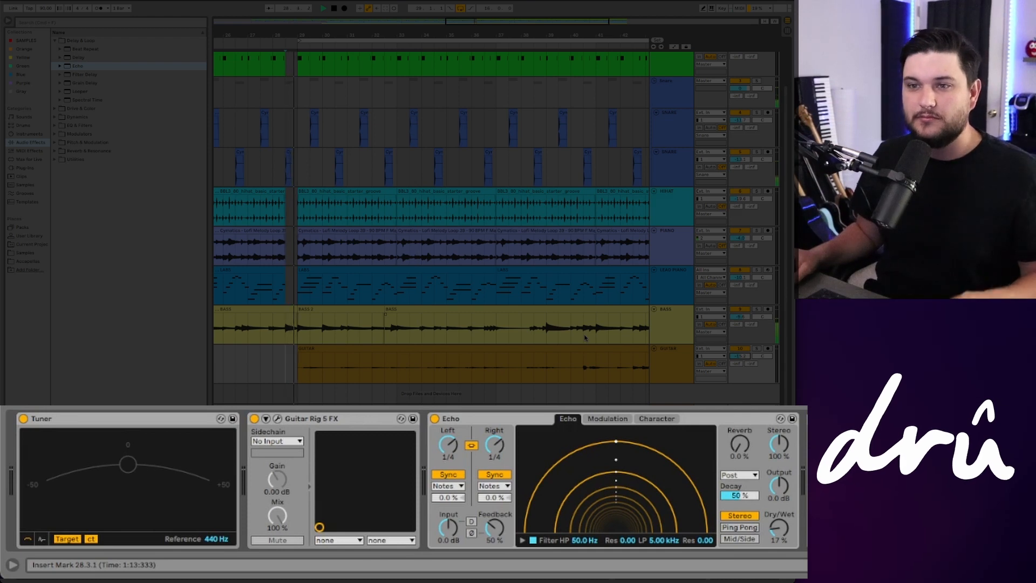
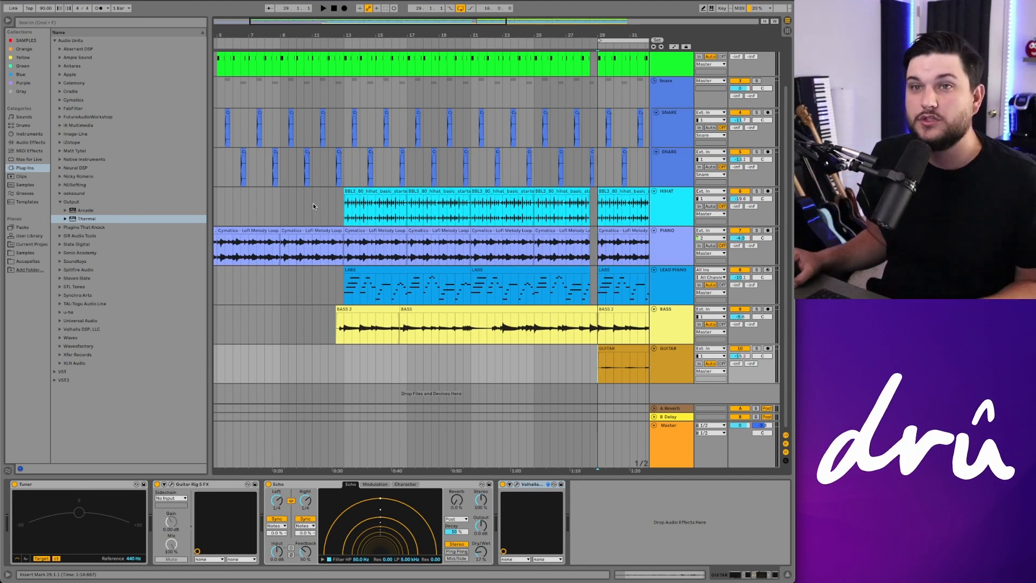
Step: Add an Auto Pan effect from the Pitch & Modulation audio effects to the hi-hat track
{"action": "left_click", "coordinate": [343, 204]}
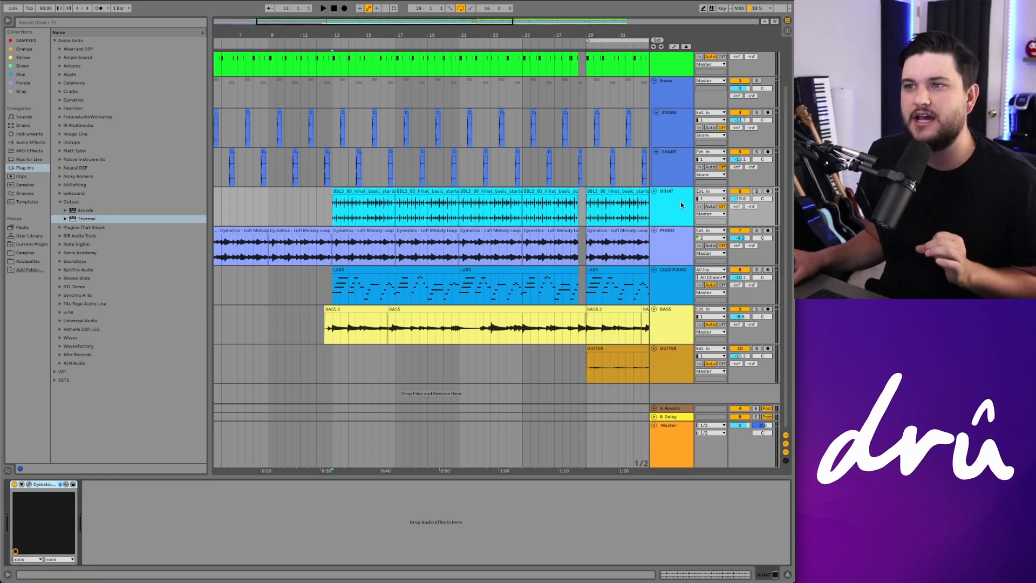
{"action": "left_click", "coordinate": [31, 142]}
{"action": "left_click", "coordinate": [57, 83]}
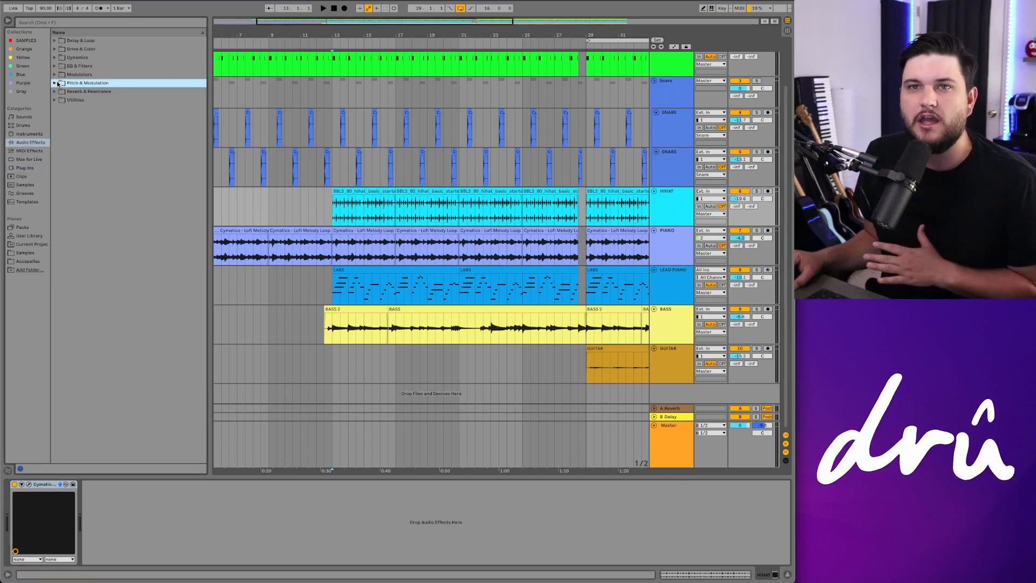
{"action": "left_click", "coordinate": [55, 84]}
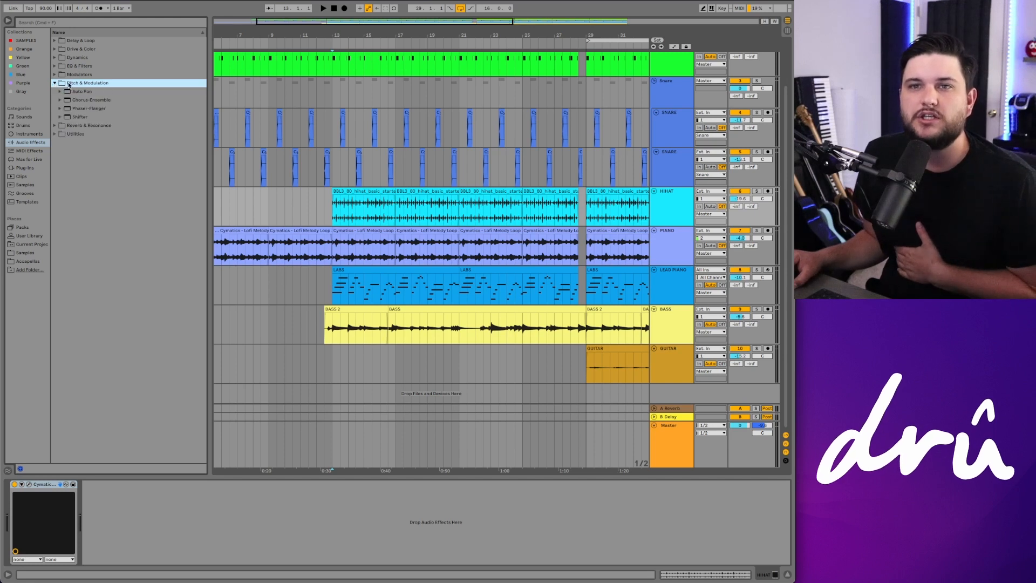
{"action": "left_click", "coordinate": [75, 93]}
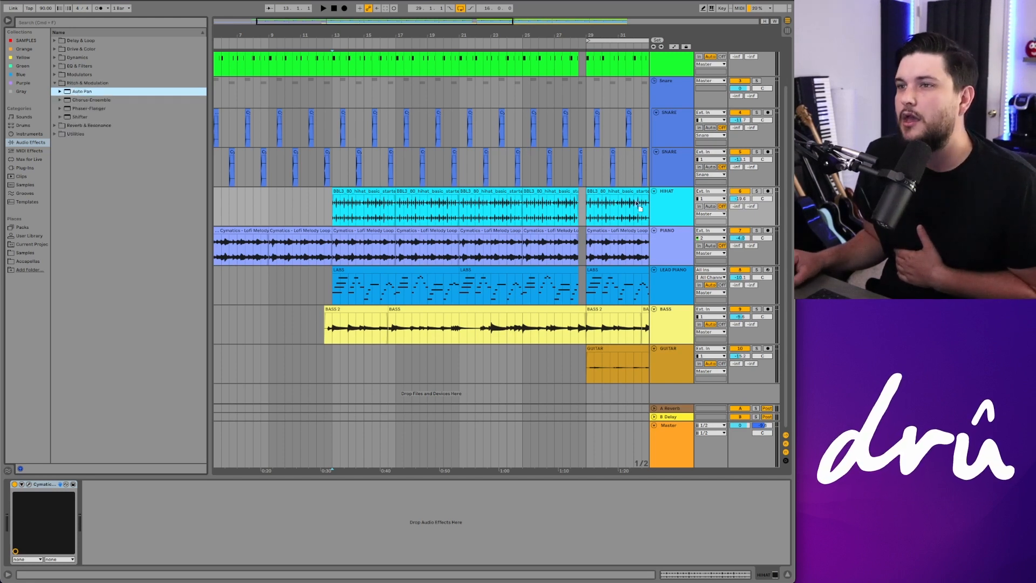
{"action": "left_click_drag", "start_coordinate": [688, 210], "coordinate": [683, 210]}
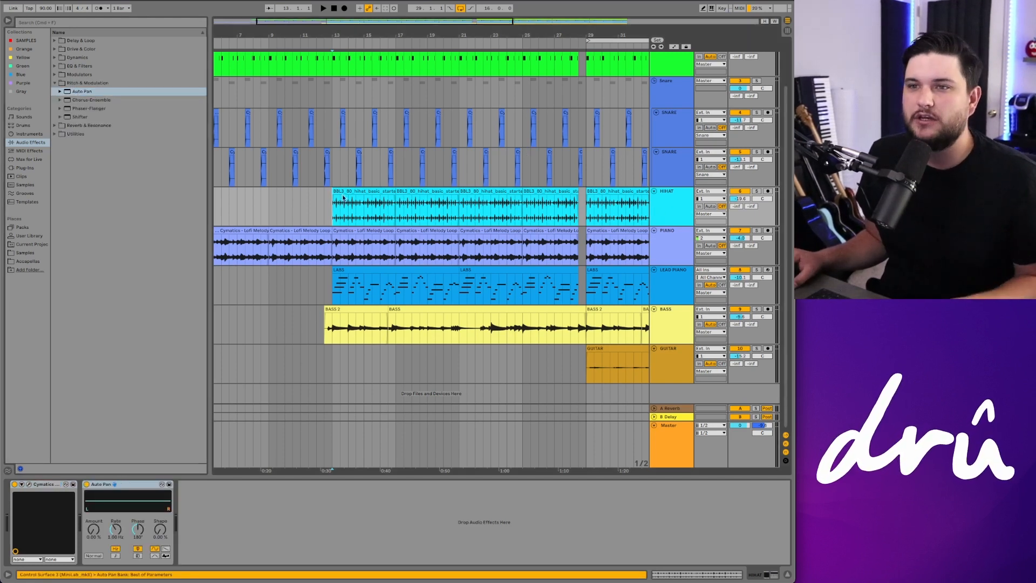
Step: Solo the hi-hat track and play it while raising Auto Pan's Amount to 81.7%
{"action": "left_click", "coordinate": [756, 191]}
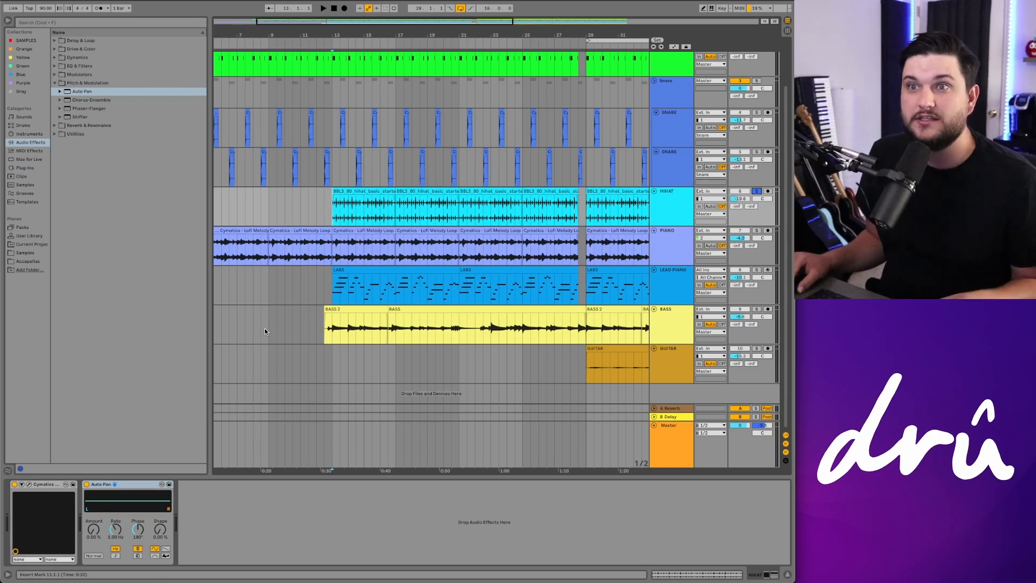
{"action": "key", "text": "space"}
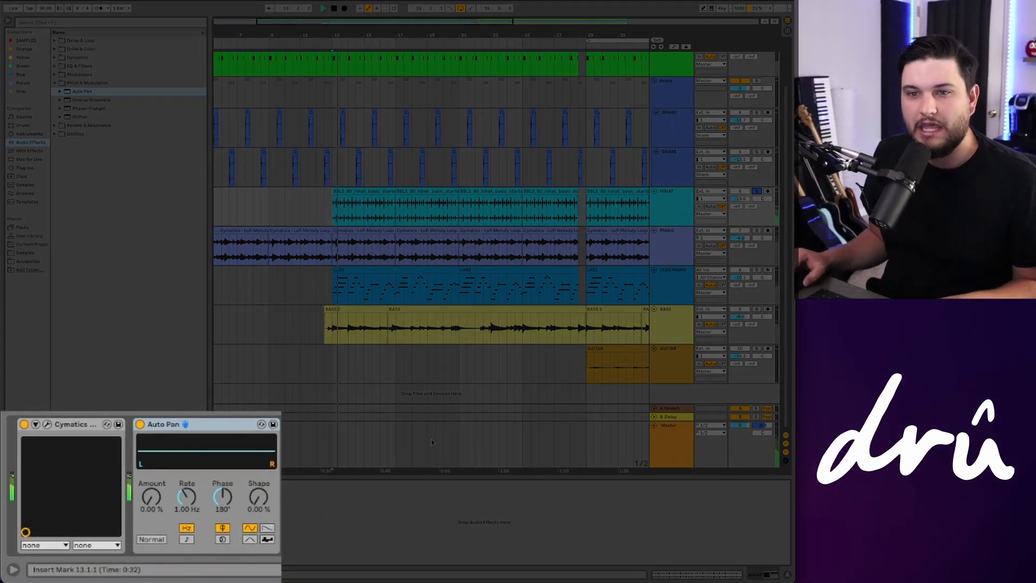
{"action": "left_click_drag", "start_coordinate": [151, 496], "coordinate": [152, 442]}
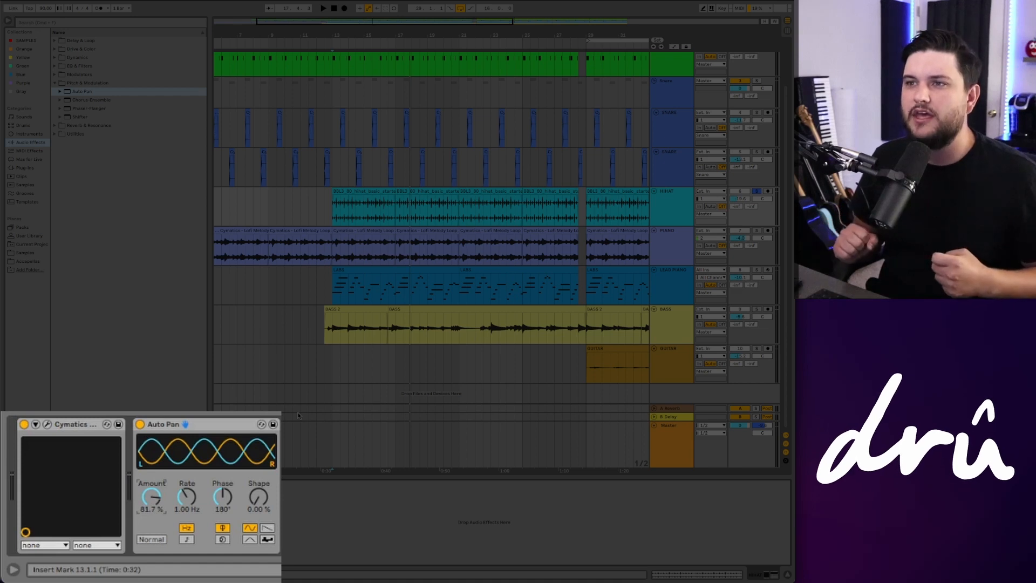
Step: Switch Auto Pan off and back on during playback to compare the hi-hats with and without it
{"action": "left_click", "coordinate": [140, 424]}
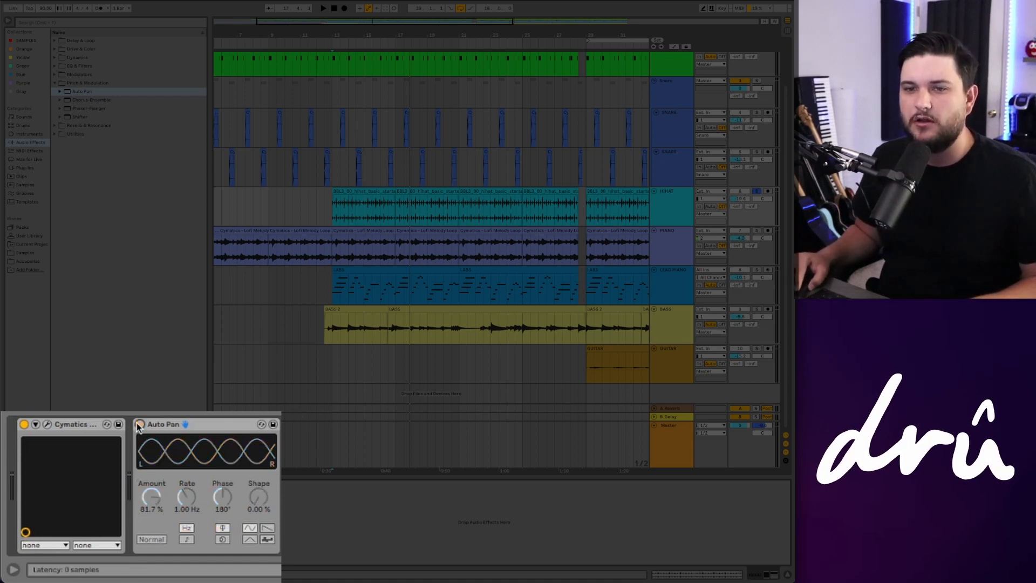
{"action": "key", "text": "space"}
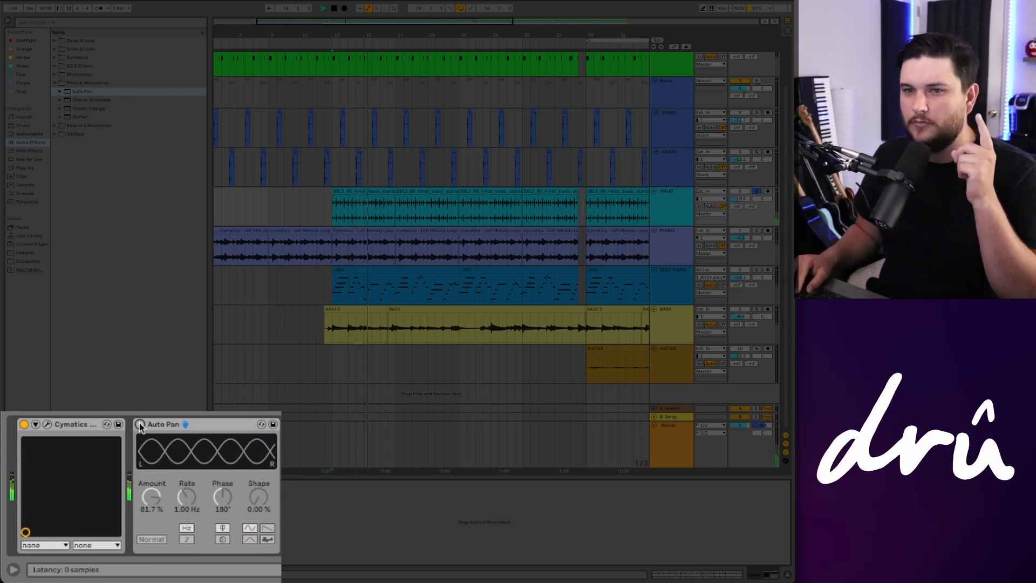
{"action": "left_click", "coordinate": [140, 425]}
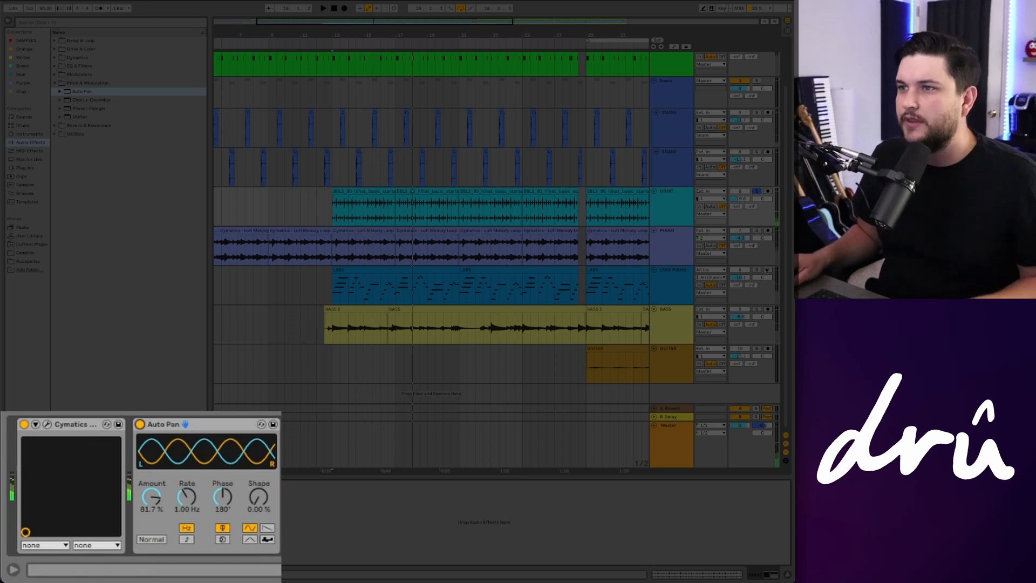
Step: Take the hi-hat track out of solo and play the hi-hats with Auto Pan in the full mix
{"action": "left_click", "coordinate": [756, 191]}
{"action": "key", "text": "space"}
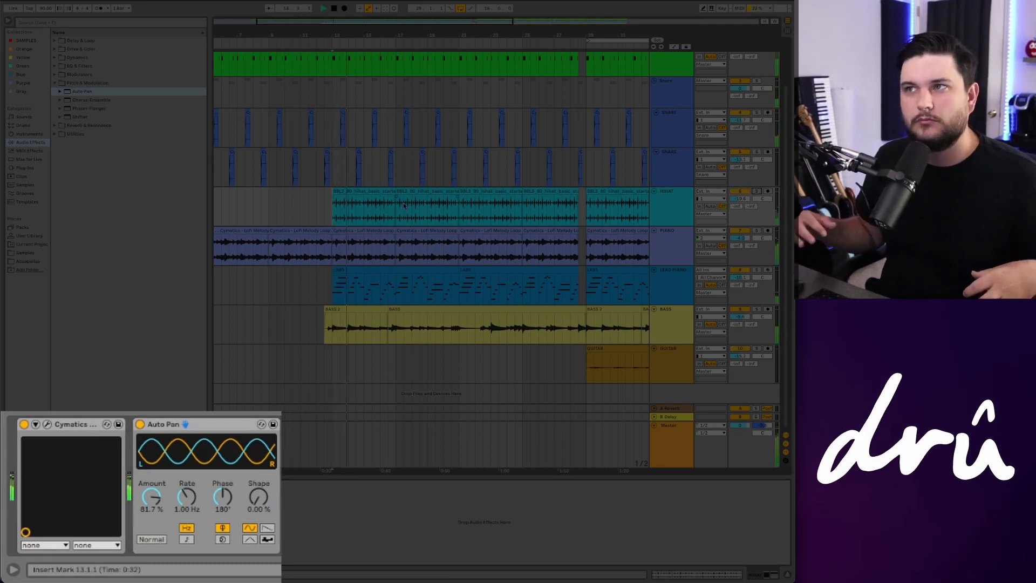
{"action": "key", "text": "space"}
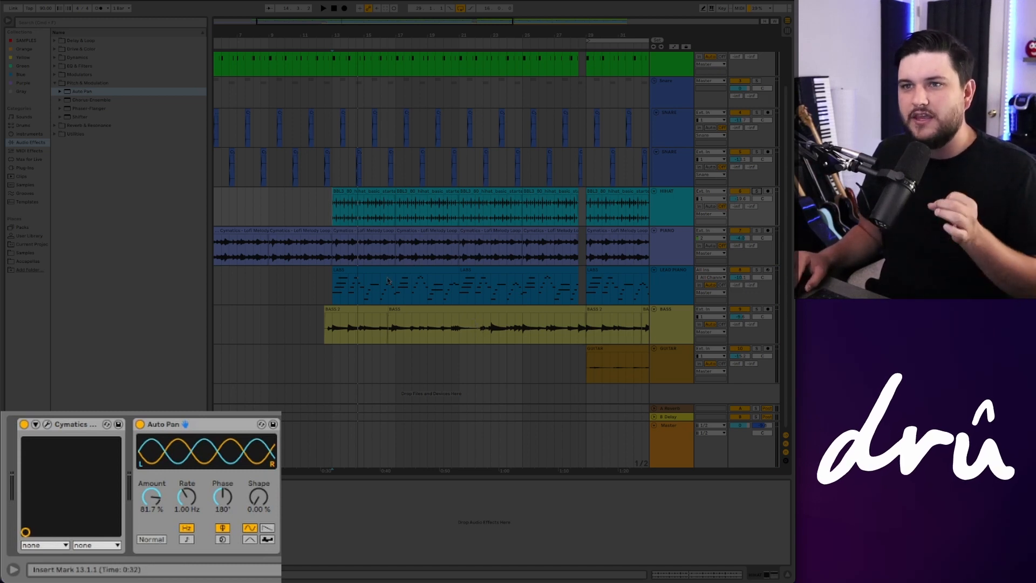
{"action": "scroll", "coordinate": [472, 318], "scroll_direction": "right", "scroll_amount": 3}
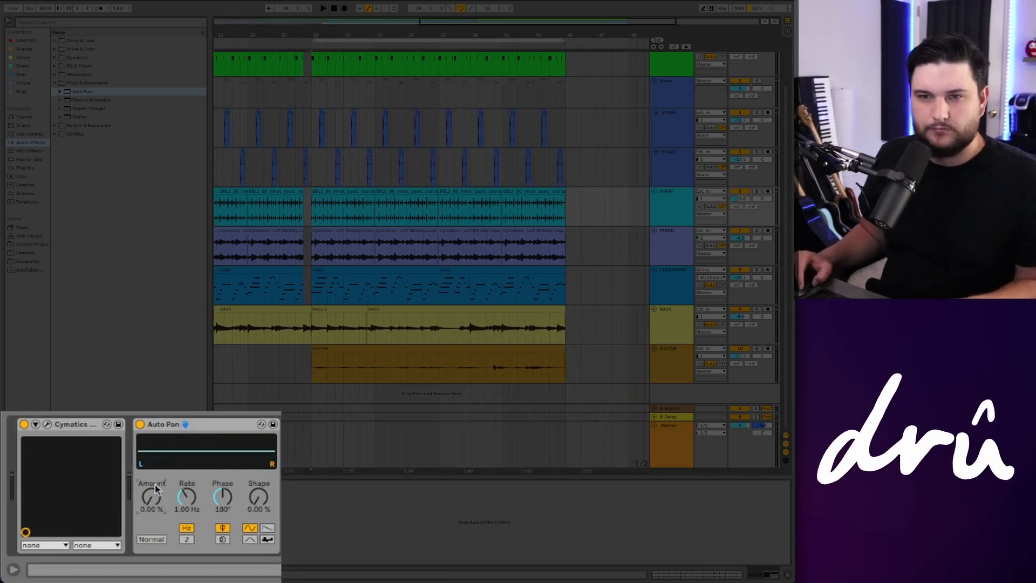
{"action": "key", "text": "space"}
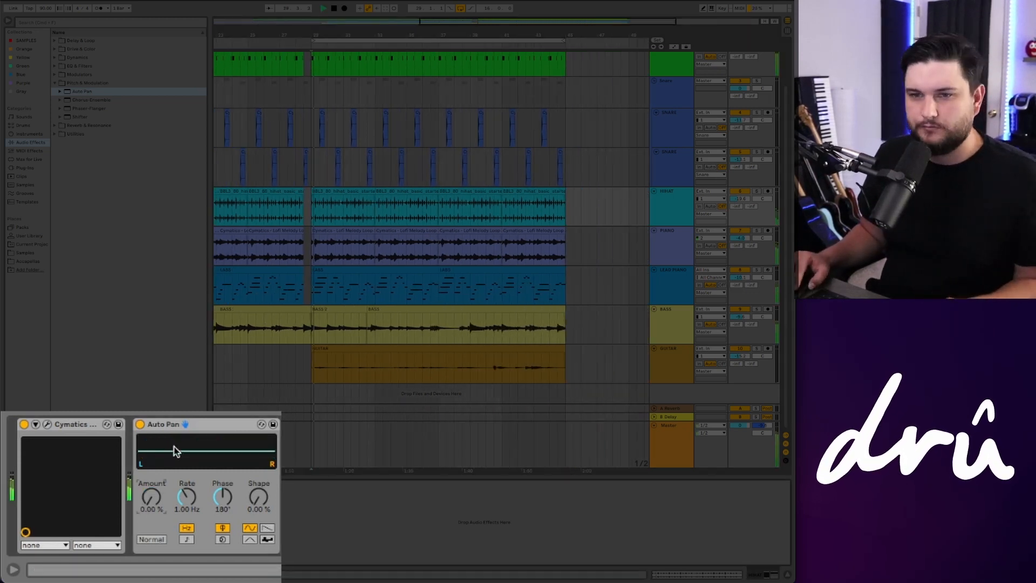
Step: Set Auto Pan's Rate to 1.40 Hz and its Amount to 38.9% while listening to the soloed hi-hats
{"action": "left_click_drag", "start_coordinate": [153, 499], "coordinate": [153, 456]}
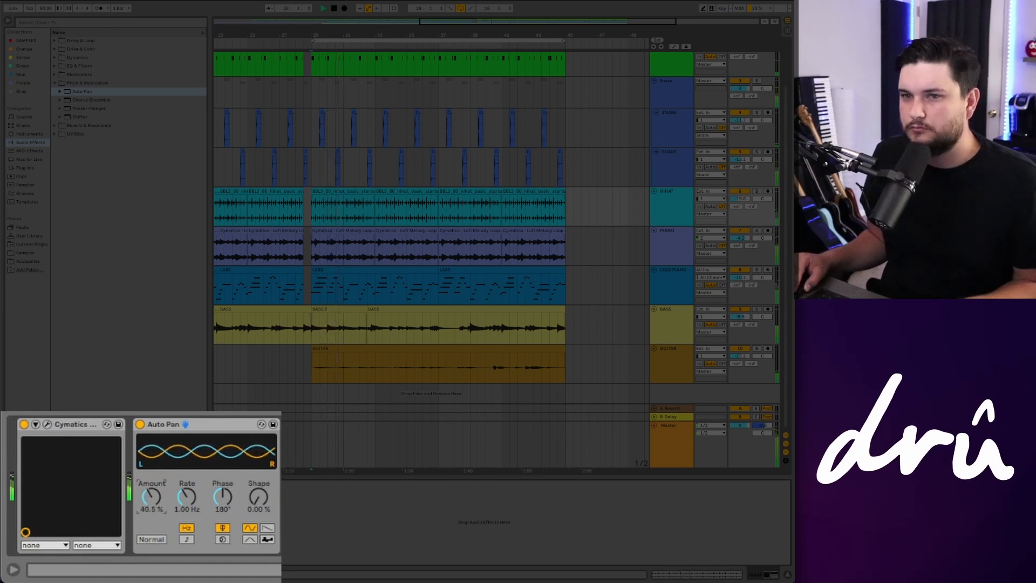
{"action": "left_click_drag", "start_coordinate": [187, 497], "coordinate": [186, 482]}
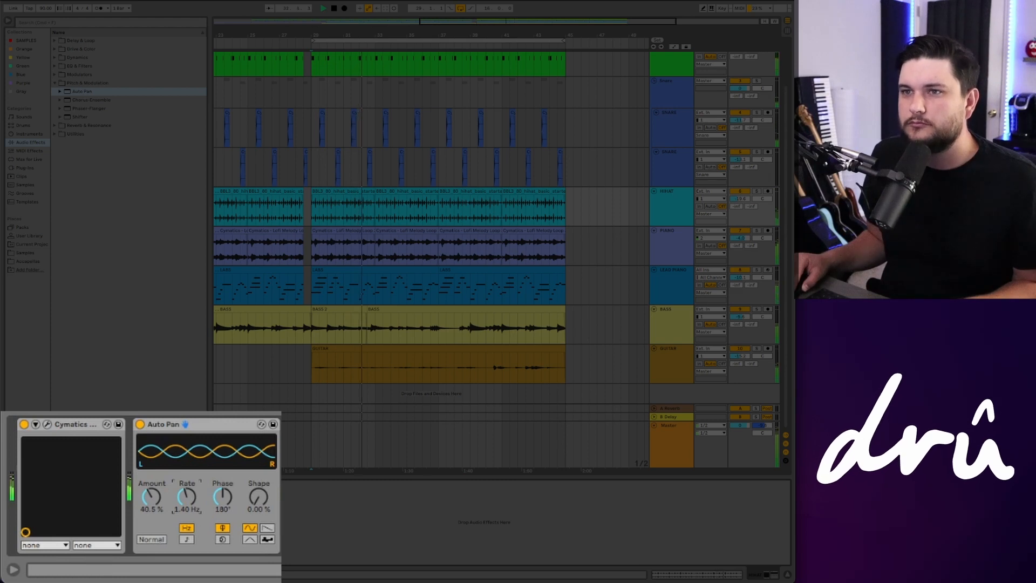
{"action": "left_click", "coordinate": [756, 192]}
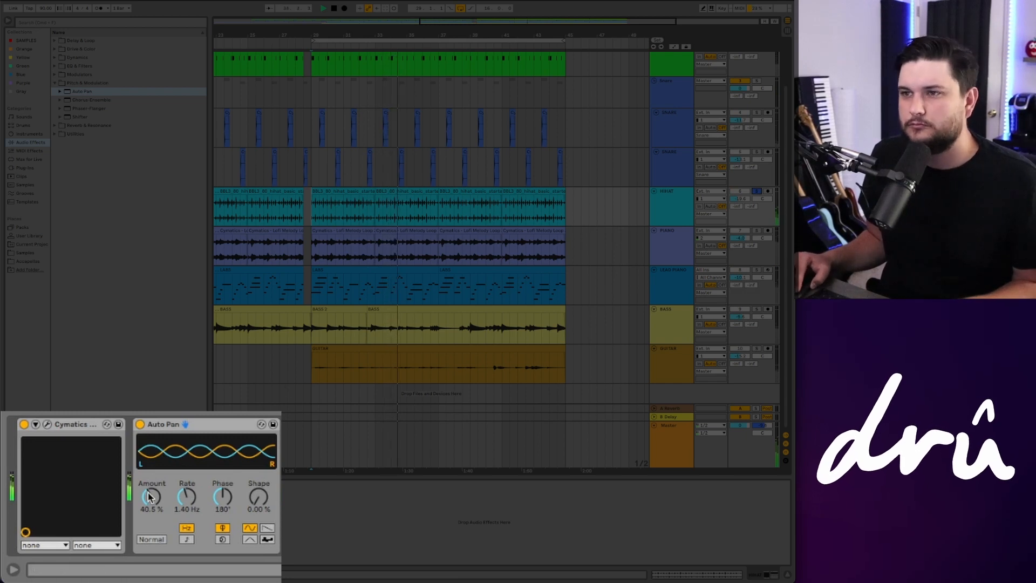
{"action": "left_click_drag", "start_coordinate": [150, 497], "coordinate": [150, 502]}
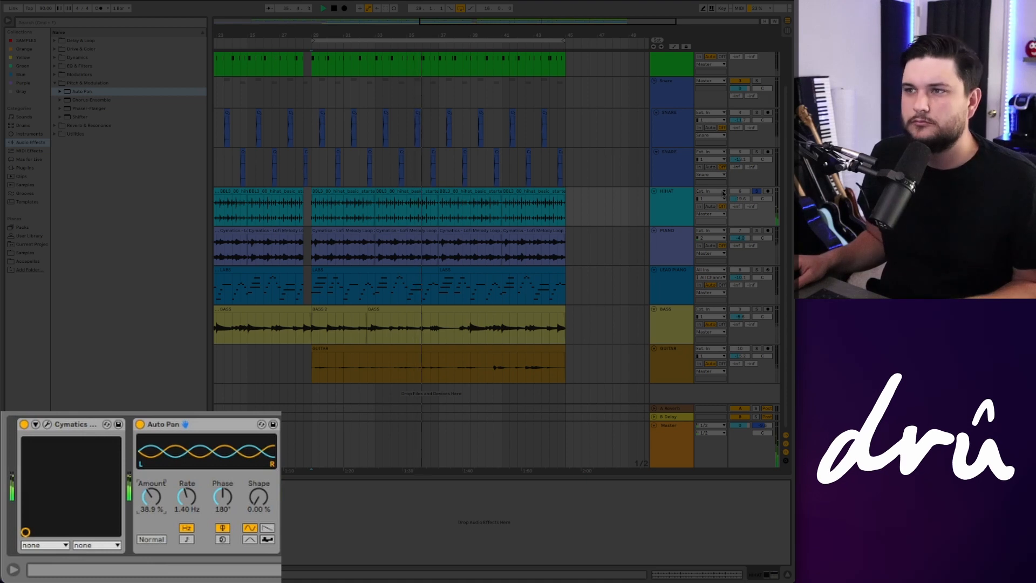
Step: Take the hi-hat track out of solo and play the panned hi-hats in the full mix
{"action": "key", "text": "space"}
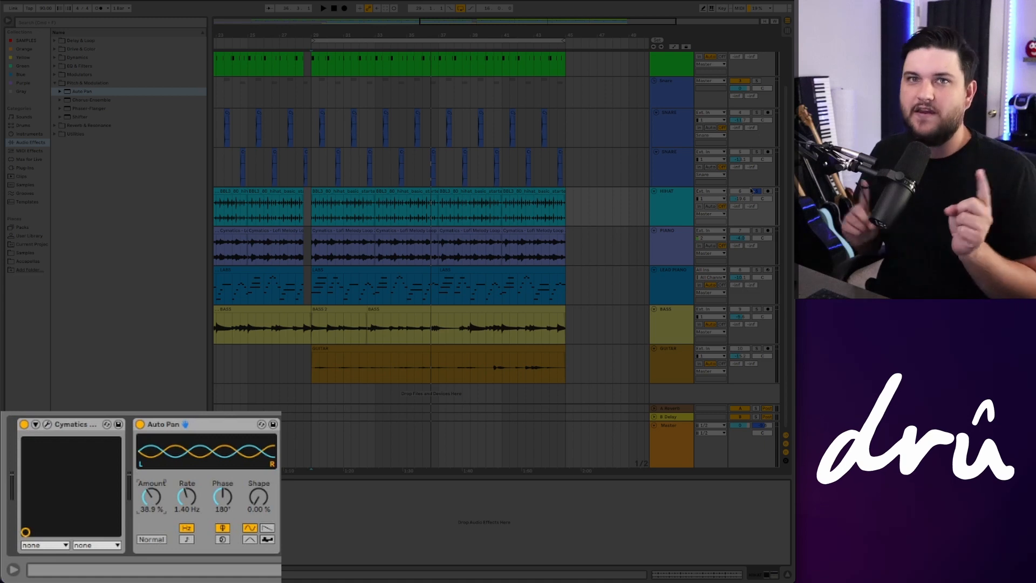
{"action": "key", "text": "space"}
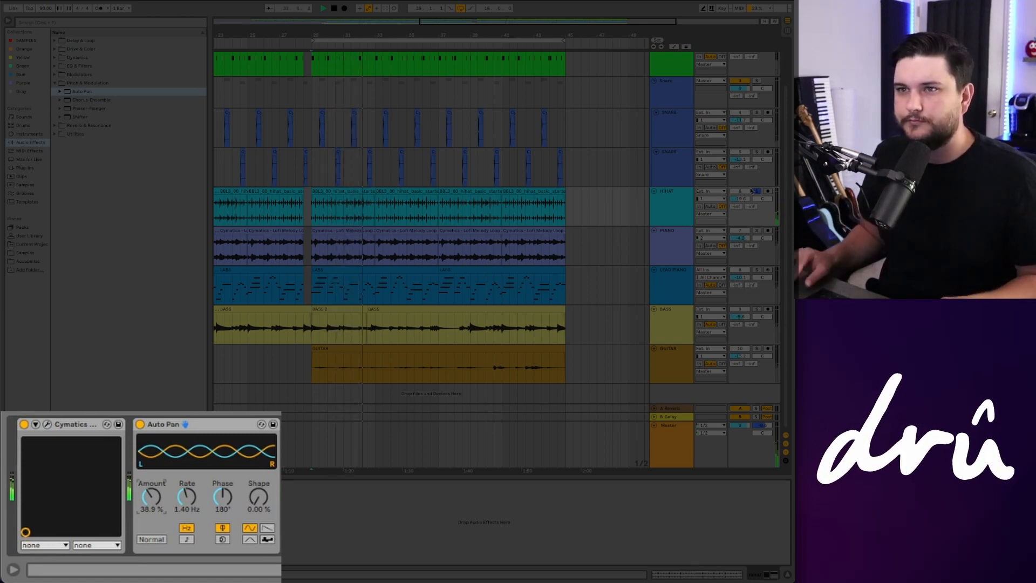
{"action": "left_click", "coordinate": [756, 191]}
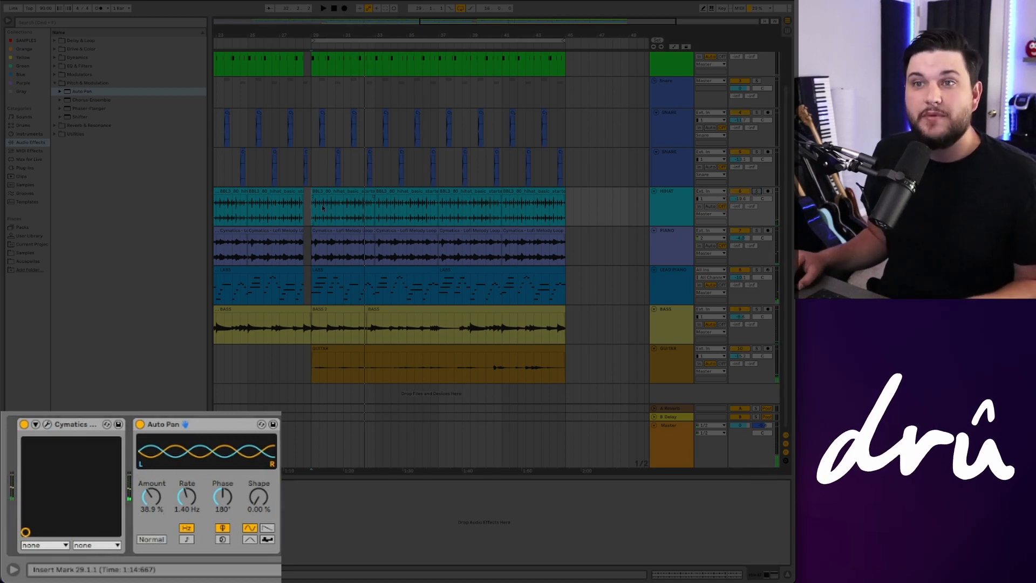
{"action": "key", "text": "space"}
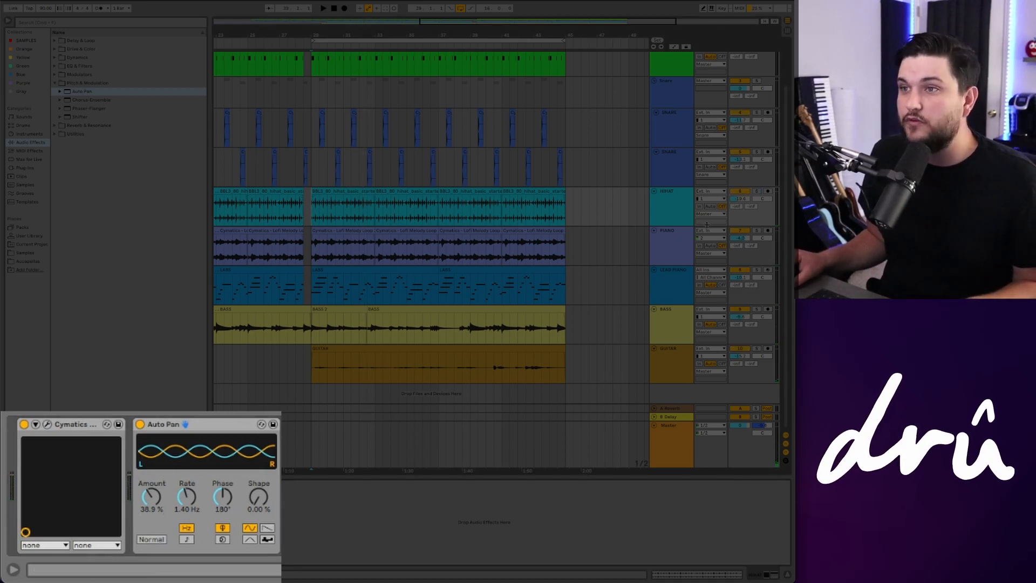
{"action": "left_click_drag", "start_coordinate": [744, 200], "coordinate": [744, 202]}
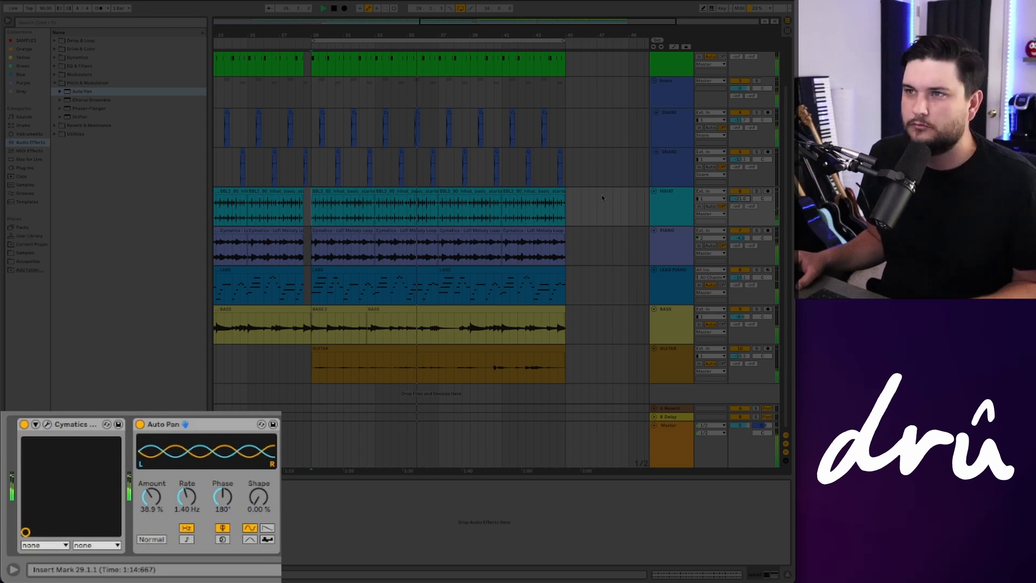
{"action": "scroll", "coordinate": [602, 198], "scroll_direction": "up", "scroll_amount": 2}
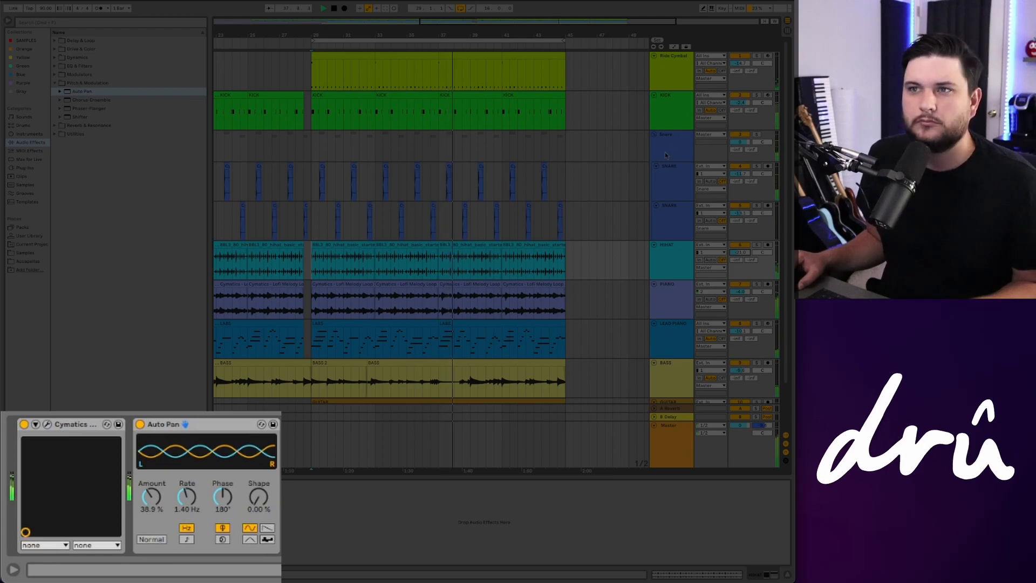
{"action": "key", "text": "space"}
{"action": "scroll", "coordinate": [598, 210], "scroll_direction": "down", "scroll_amount": 2}
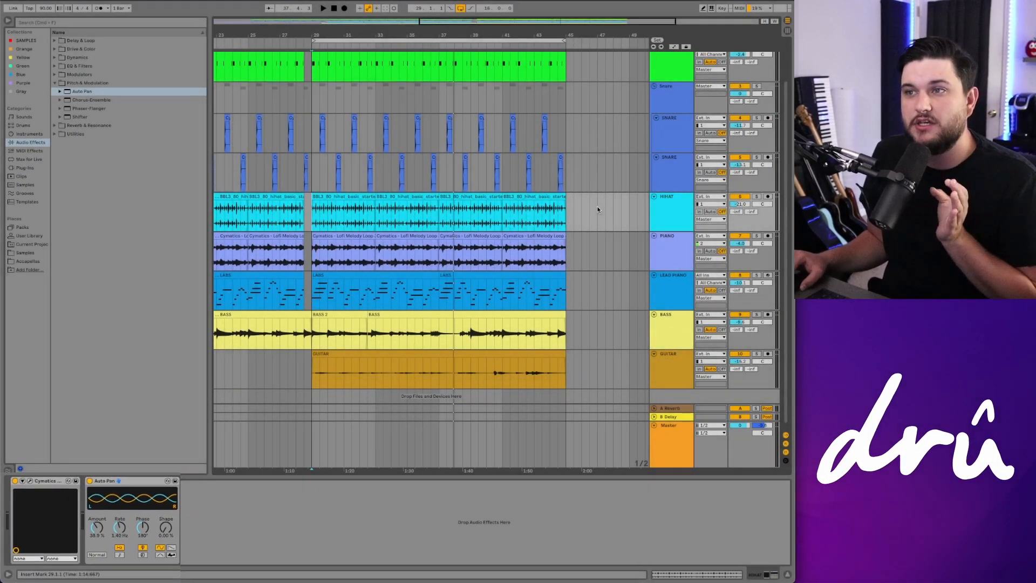
Step: Select the lead piano track, solo it briefly for playback, and take it out of solo again
{"action": "scroll", "coordinate": [373, 249], "scroll_direction": "left", "scroll_amount": 3}
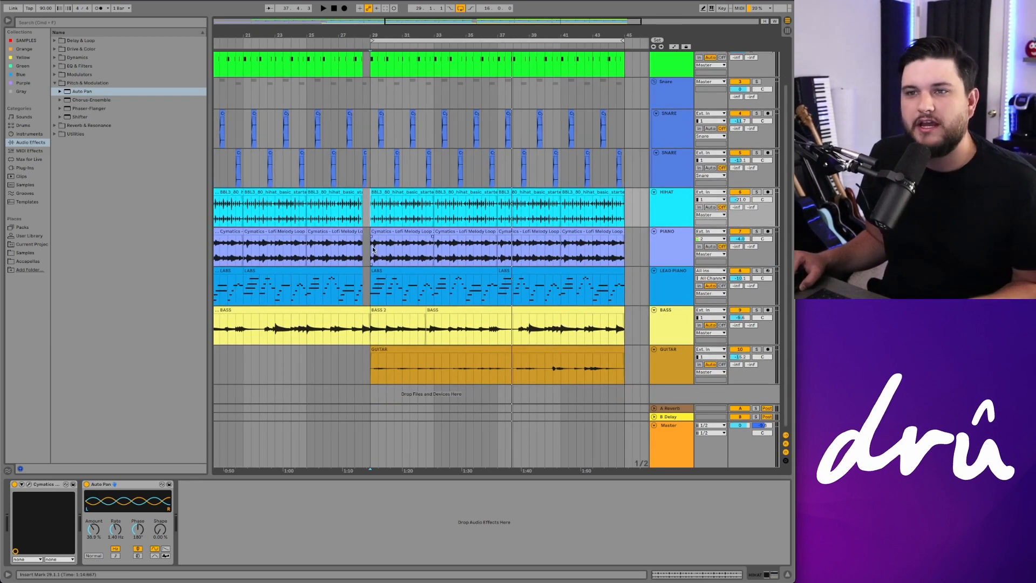
{"action": "scroll", "coordinate": [370, 282], "scroll_direction": "left", "scroll_amount": 2}
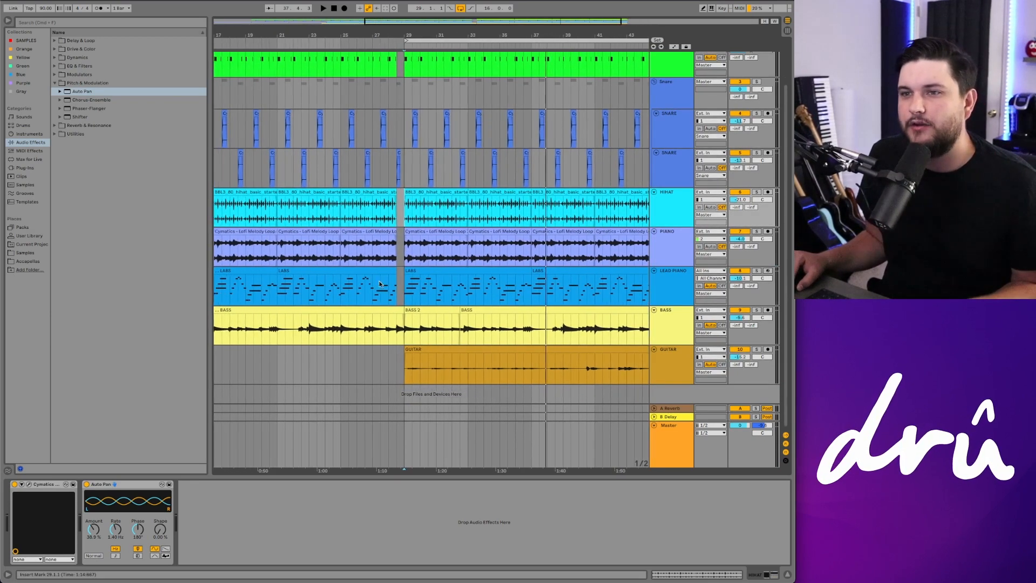
{"action": "left_click", "coordinate": [401, 288]}
{"action": "scroll", "coordinate": [402, 289], "scroll_direction": "right", "scroll_amount": 5}
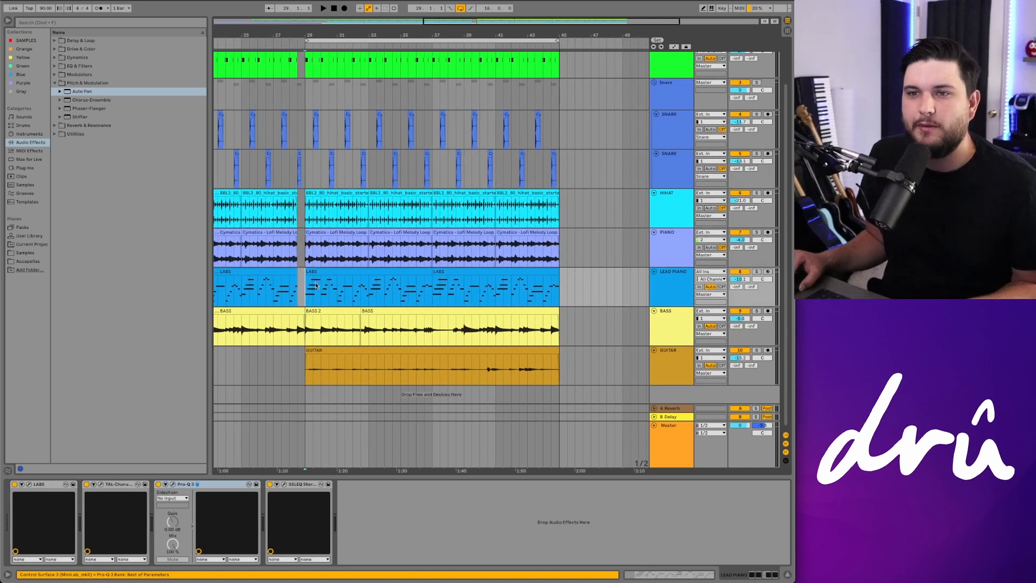
{"action": "left_click", "coordinate": [756, 272]}
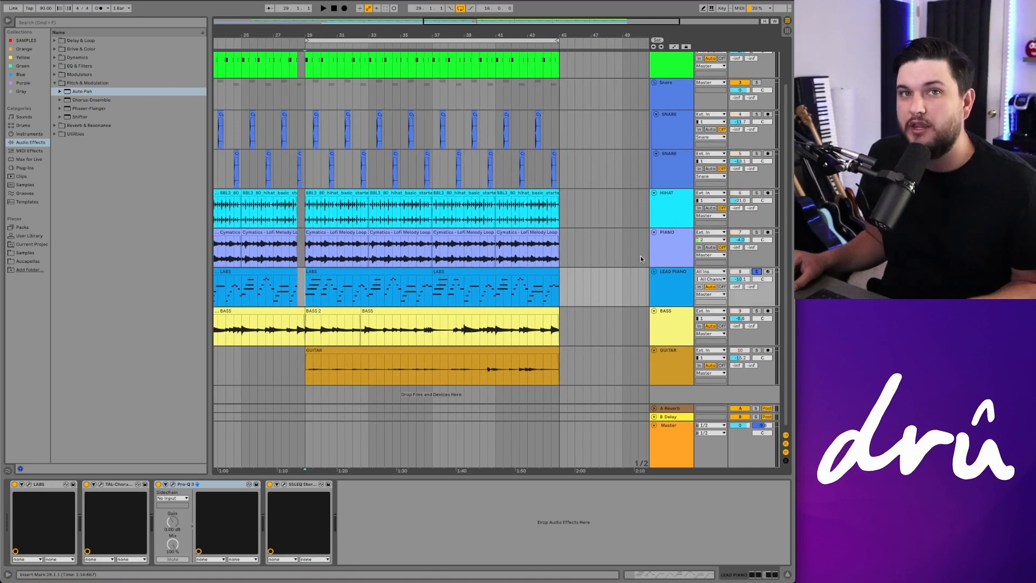
{"action": "key", "text": "space"}
{"action": "key", "text": "space"}
{"action": "left_click", "coordinate": [756, 272]}
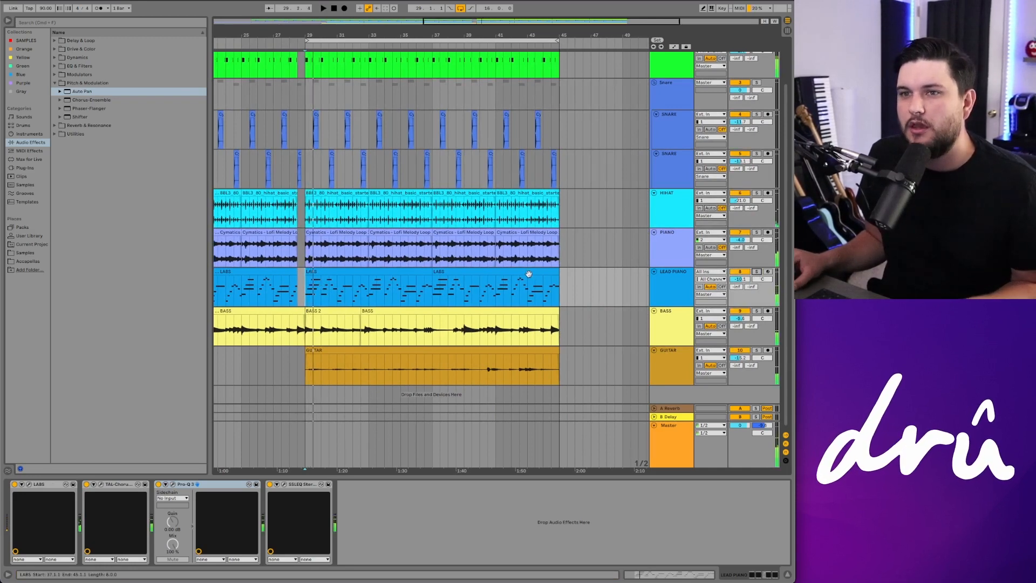
Step: Play the arrangement from different points in the lead piano section to hear the full mix
{"action": "scroll", "coordinate": [516, 274], "scroll_direction": "left", "scroll_amount": 10}
{"action": "left_click", "coordinate": [344, 292]}
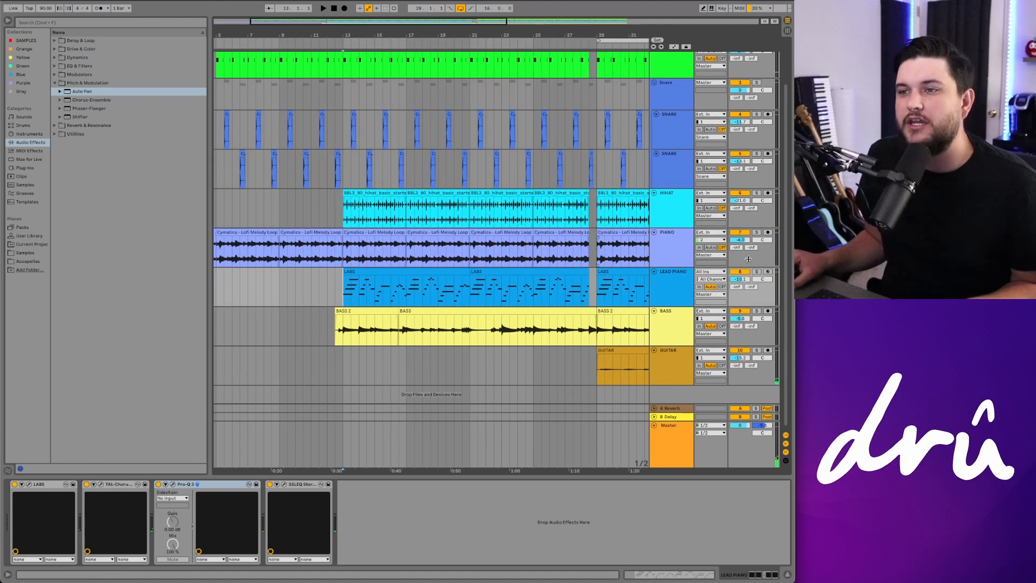
{"action": "key", "text": "space"}
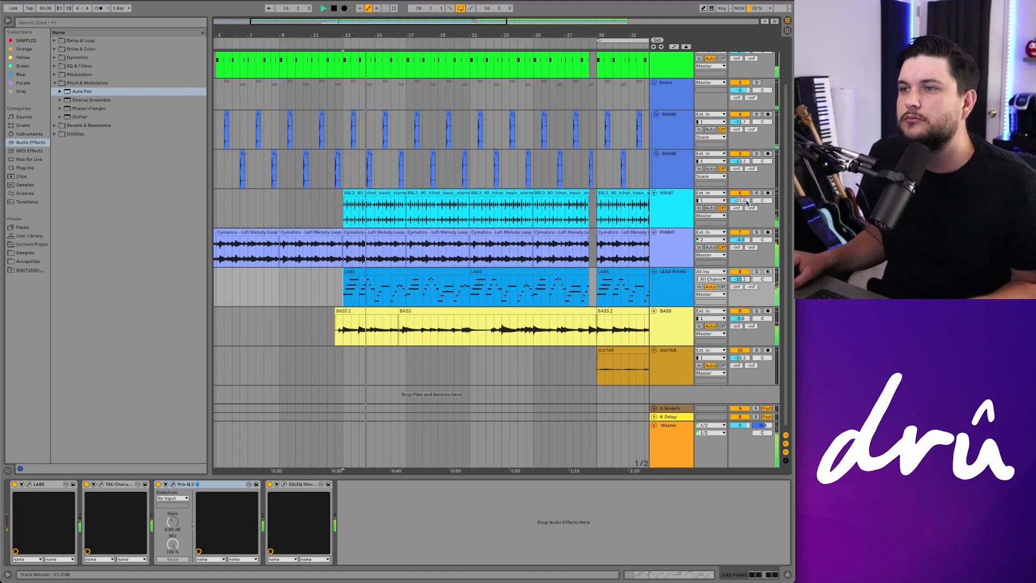
{"action": "scroll", "coordinate": [451, 259], "scroll_direction": "right", "scroll_amount": 2}
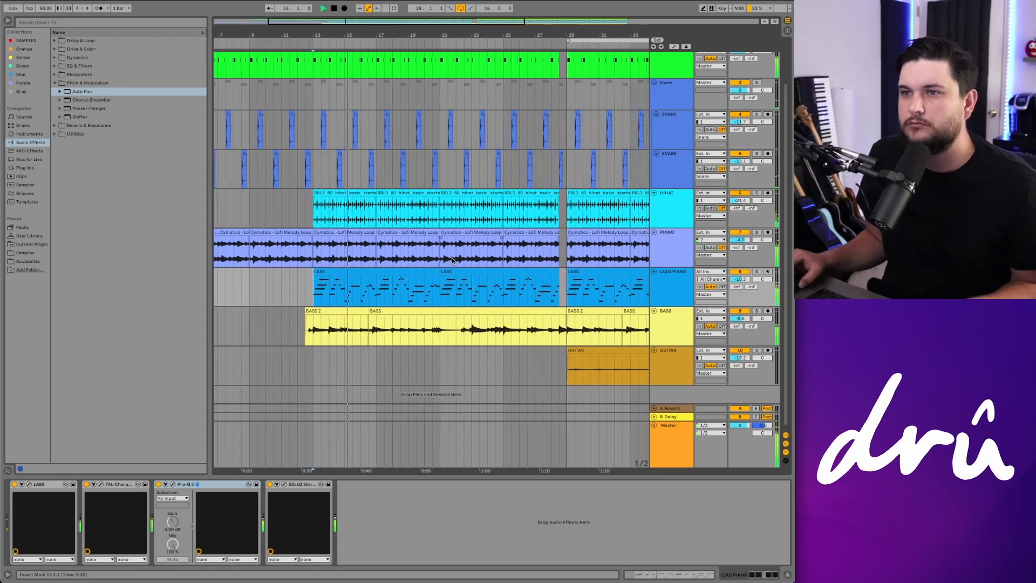
{"action": "scroll", "coordinate": [452, 258], "scroll_direction": "right", "scroll_amount": 2}
{"action": "left_click", "coordinate": [534, 287]}
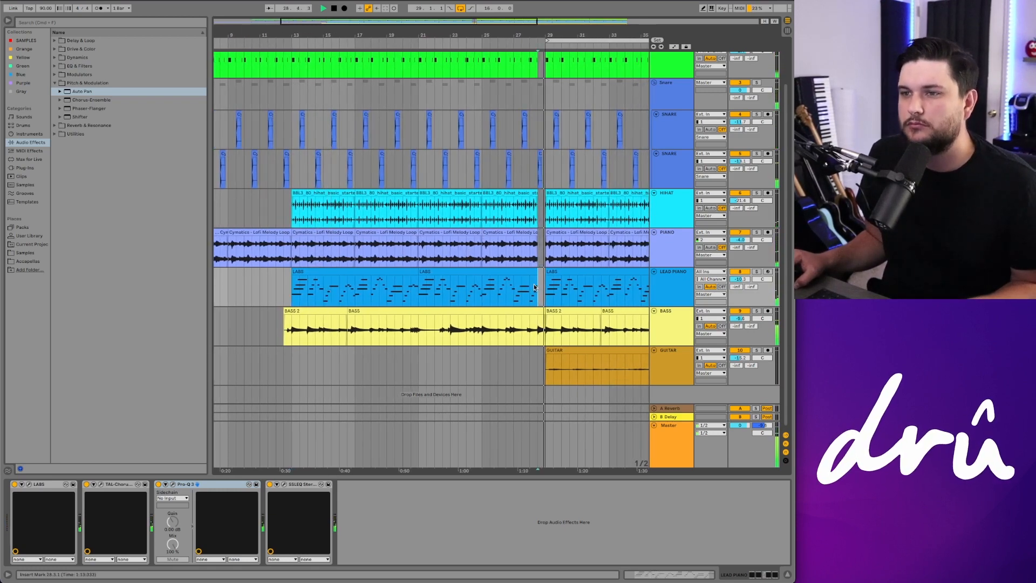
{"action": "scroll", "coordinate": [534, 287], "scroll_direction": "right", "scroll_amount": 2}
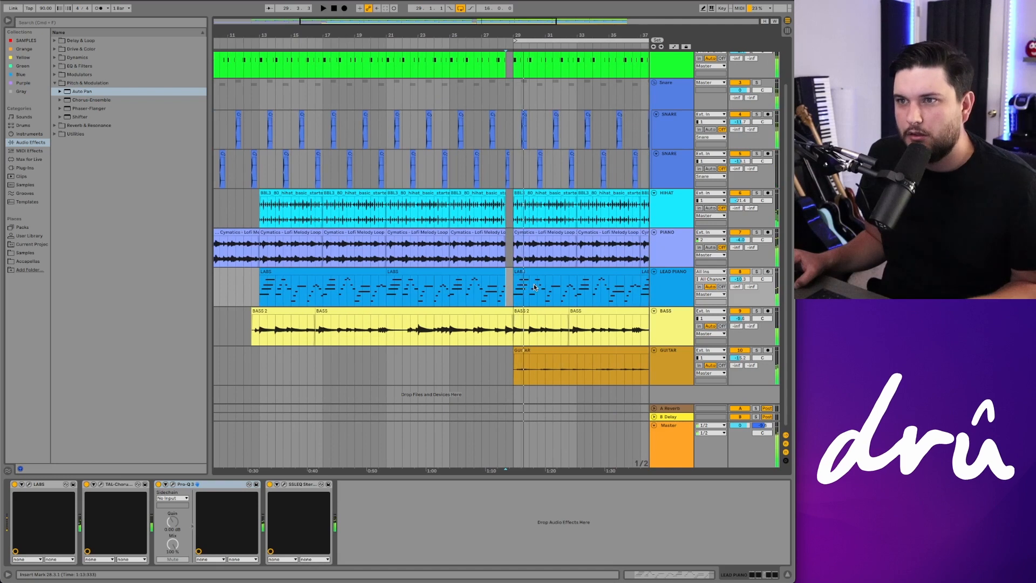
Step: Show the lead piano track's Mixer Track Volume automation lane in automation mode
{"action": "scroll", "coordinate": [532, 287], "scroll_direction": "right", "scroll_amount": 1}
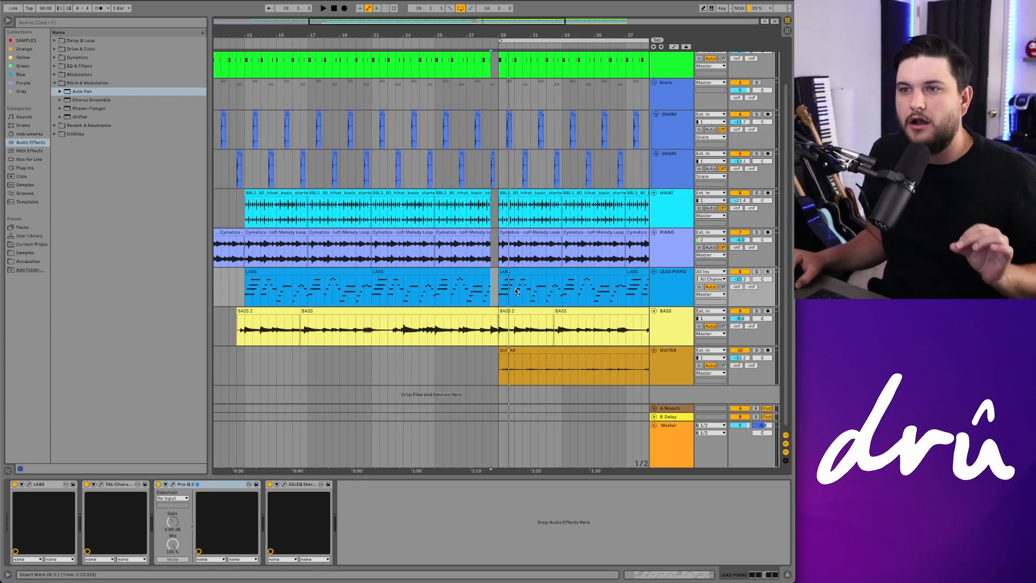
{"action": "left_click", "coordinate": [668, 286]}
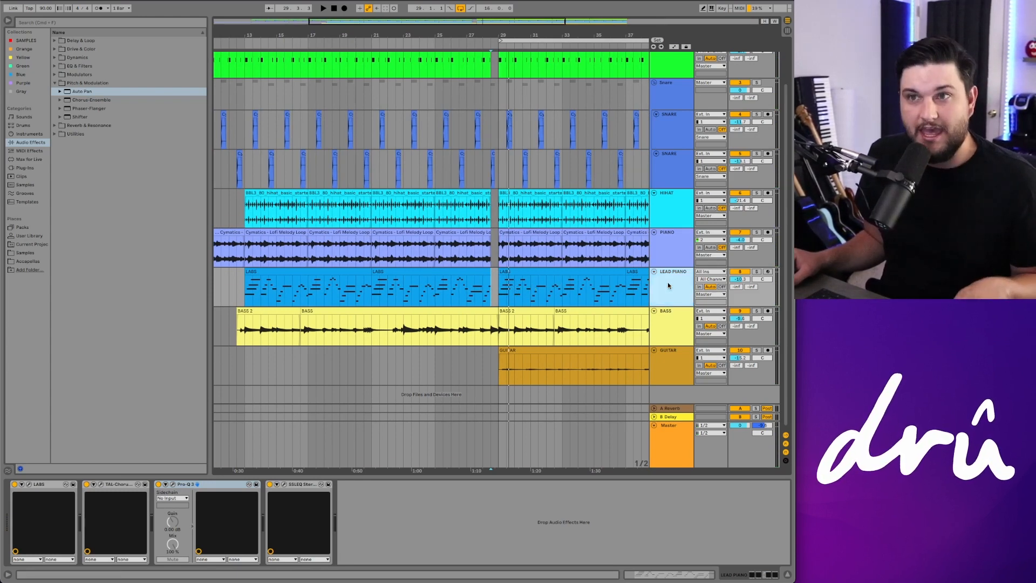
{"action": "key", "text": "a"}
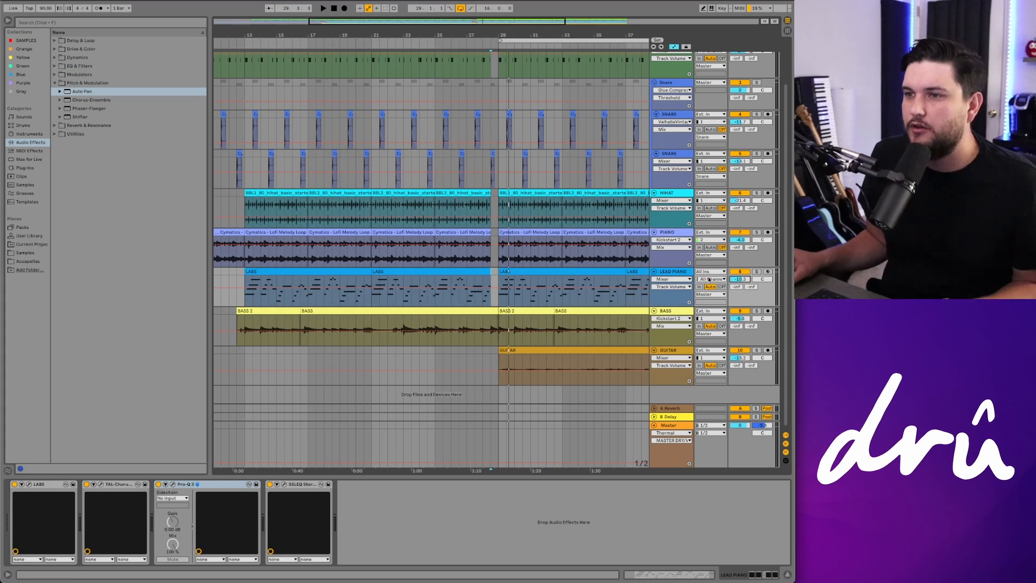
{"action": "left_click", "coordinate": [670, 280]}
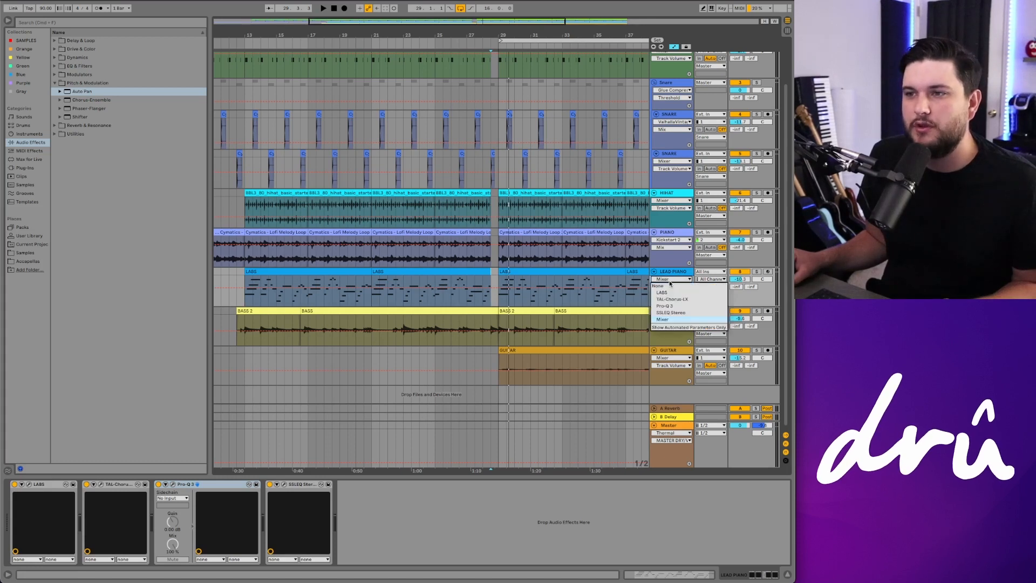
{"action": "left_click", "coordinate": [676, 319]}
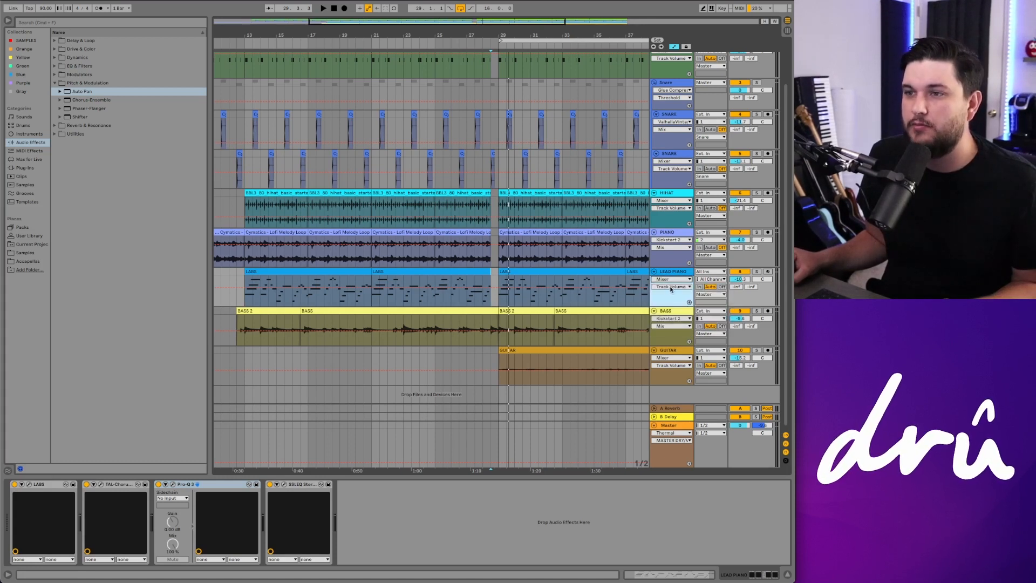
{"action": "left_click", "coordinate": [672, 286]}
{"action": "left_click", "coordinate": [675, 307]}
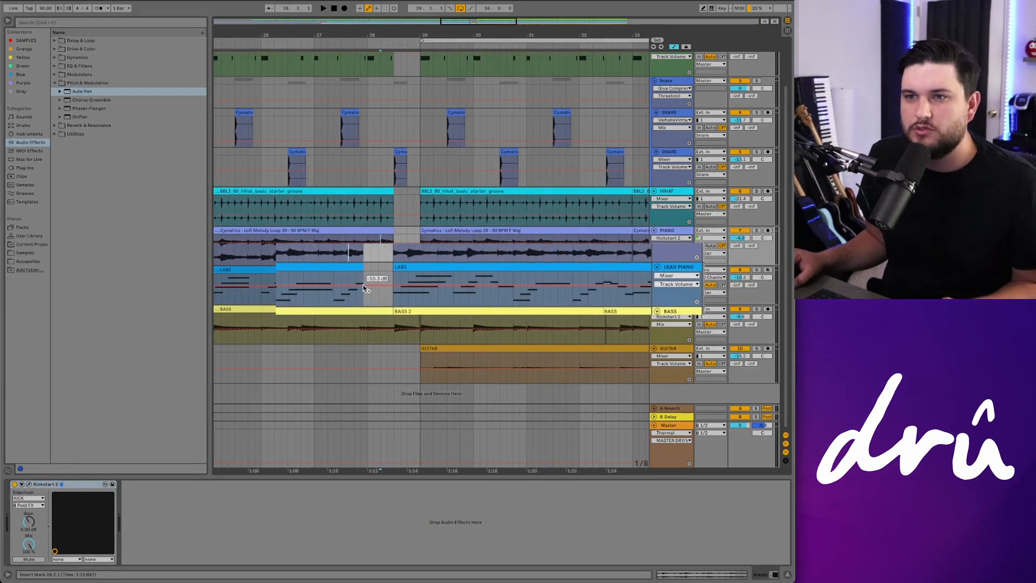
Step: Lower the lead piano's volume automation at the start of its second section to about -14 dB
{"action": "left_click", "coordinate": [323, 285]}
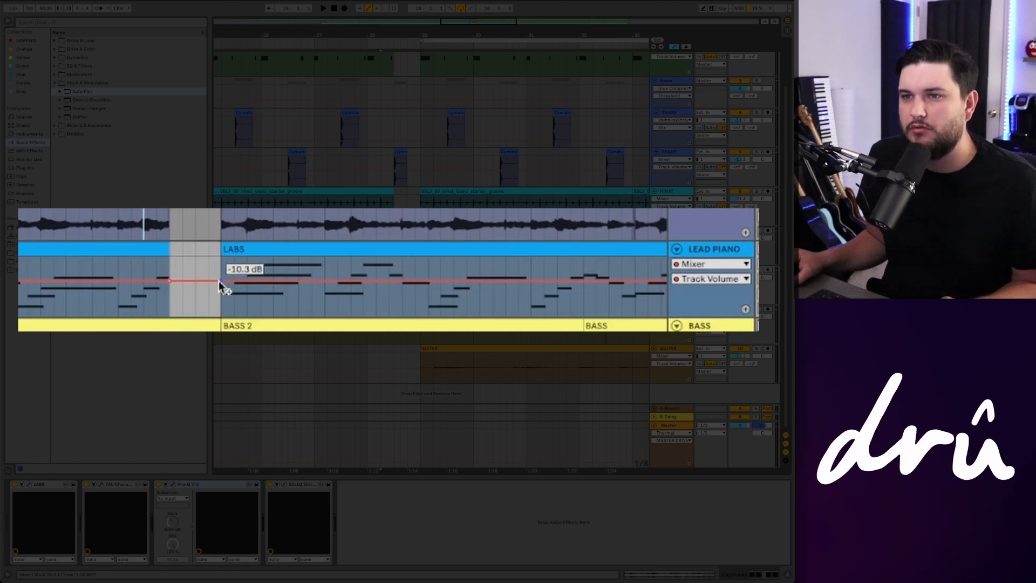
{"action": "left_click_drag", "start_coordinate": [218, 280], "coordinate": [220, 282]}
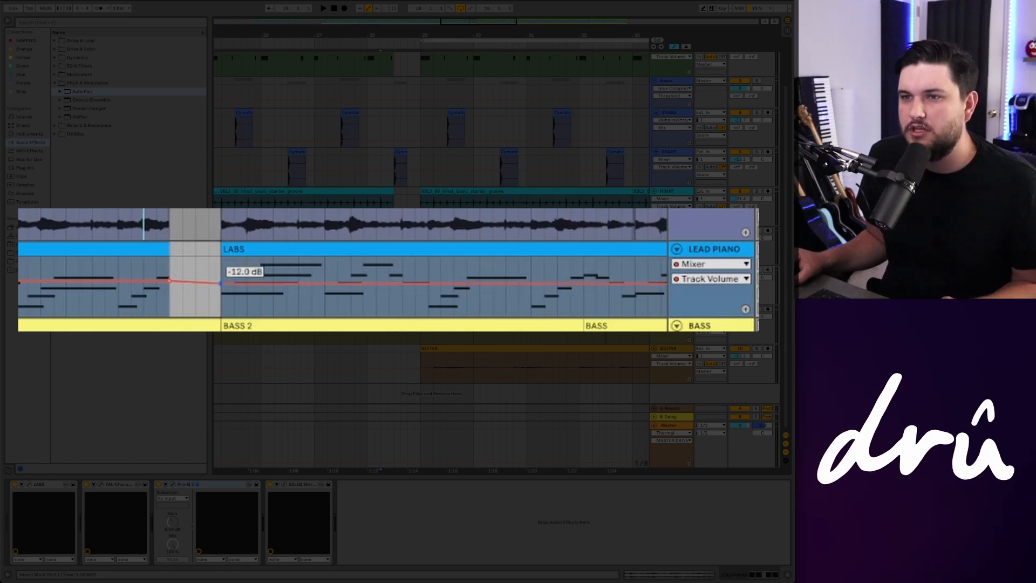
{"action": "key", "text": "space"}
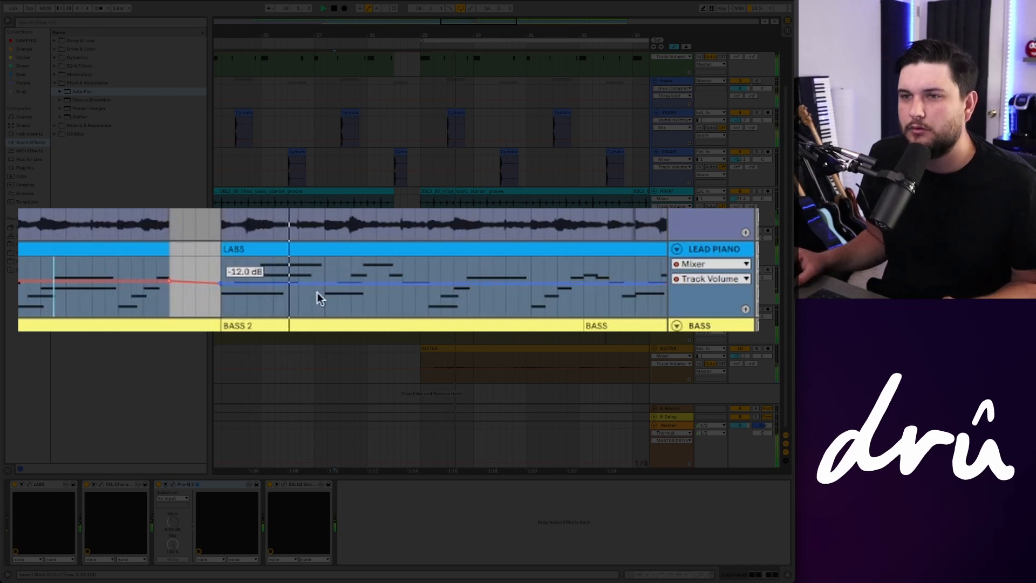
{"action": "left_click_drag", "start_coordinate": [219, 287], "coordinate": [218, 291]}
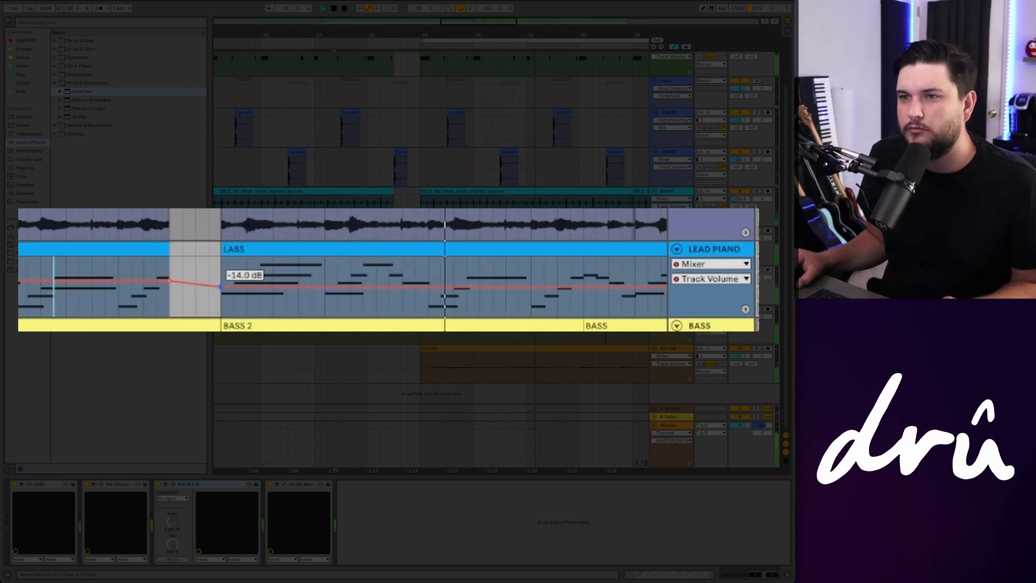
{"action": "left_click_drag", "start_coordinate": [221, 287], "coordinate": [221, 290]}
{"action": "mouse_move", "coordinate": [221, 290]}
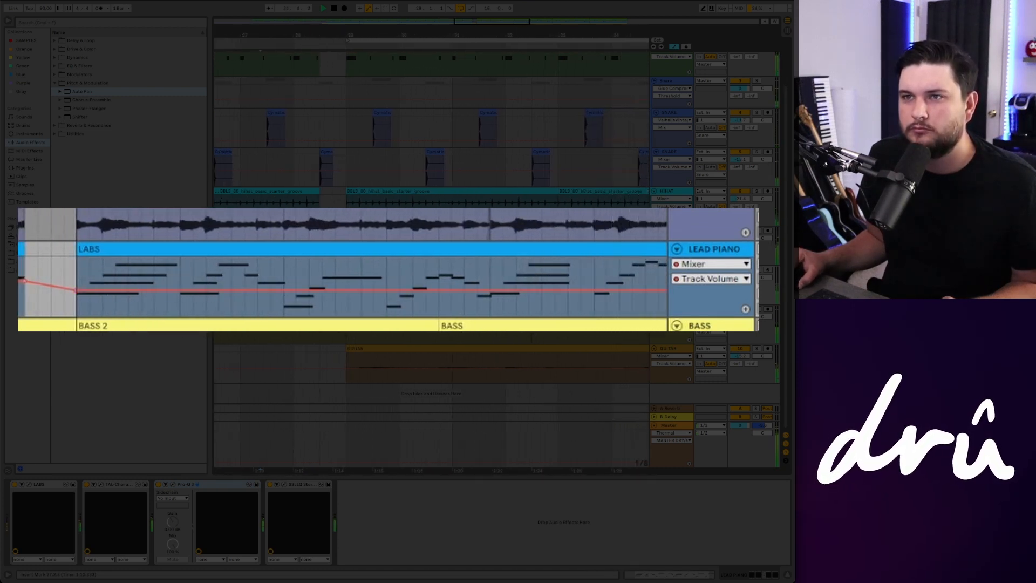
Step: Play the lead piano section to hear the lowered volume automation in the mix
{"action": "mouse_move", "coordinate": [70, 296]}
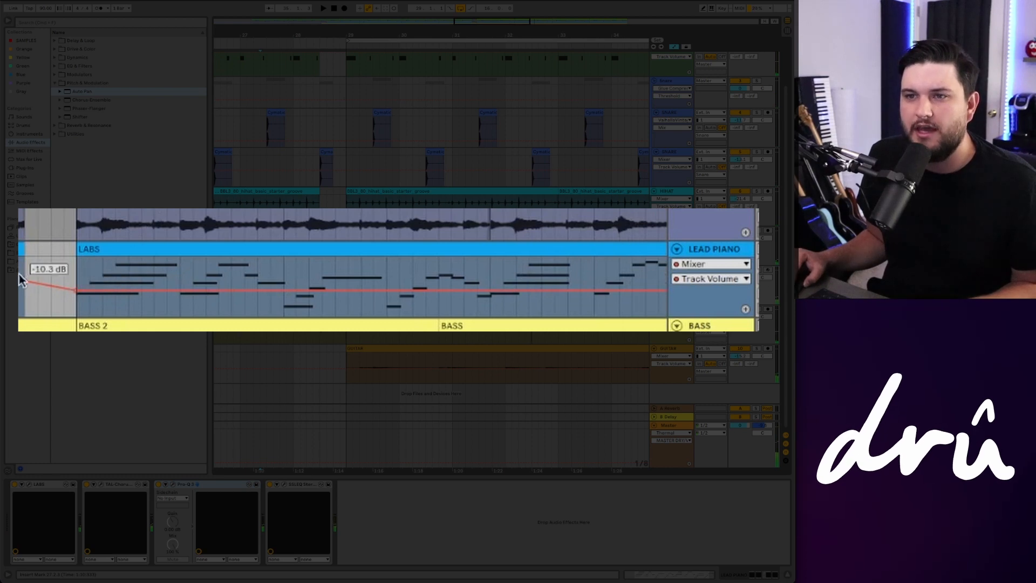
{"action": "scroll", "coordinate": [558, 162], "scroll_direction": "down", "scroll_amount": 3}
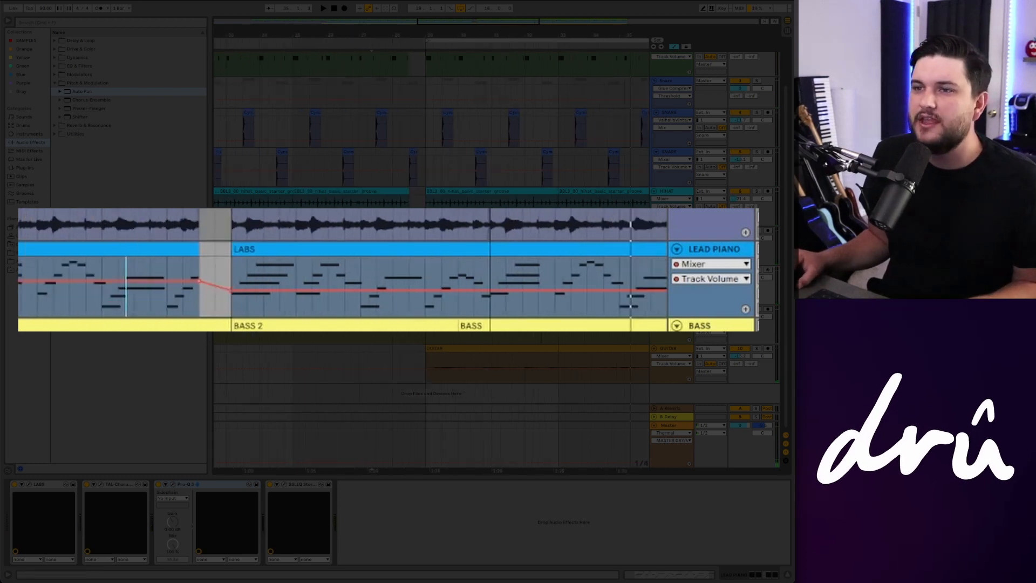
{"action": "scroll", "coordinate": [476, 185], "scroll_direction": "right", "scroll_amount": 4}
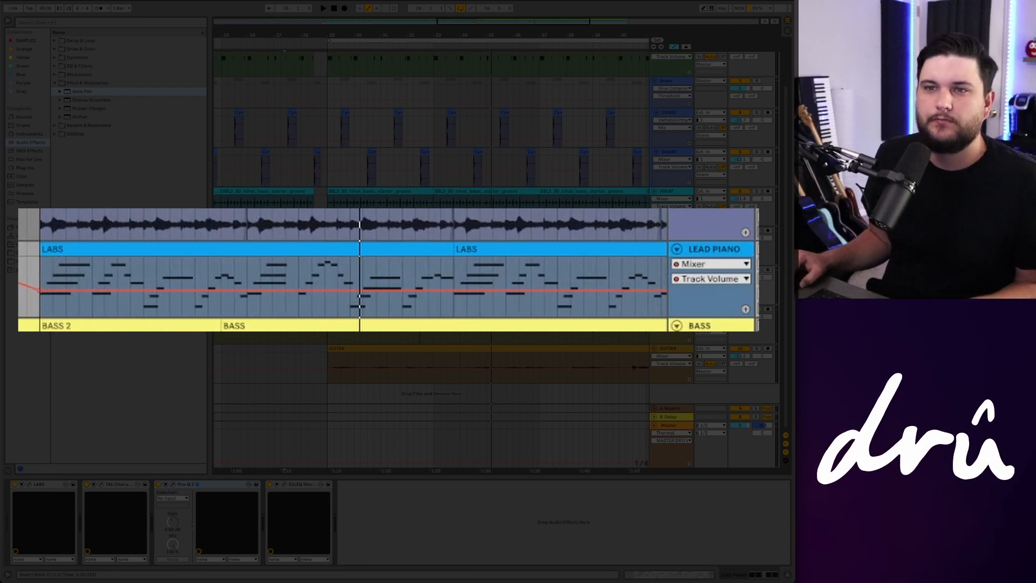
{"action": "key", "text": "space"}
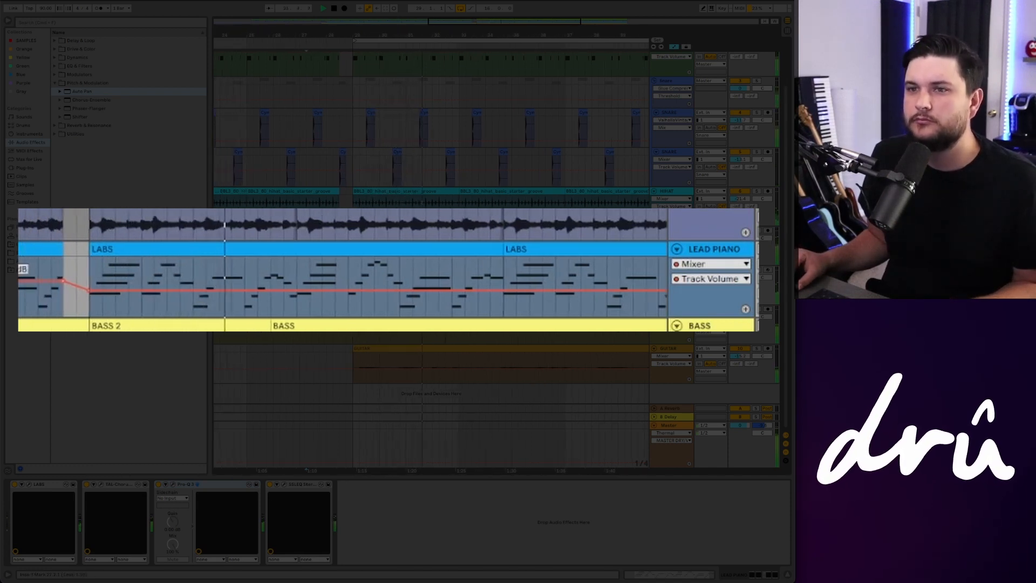
{"action": "key", "text": "space"}
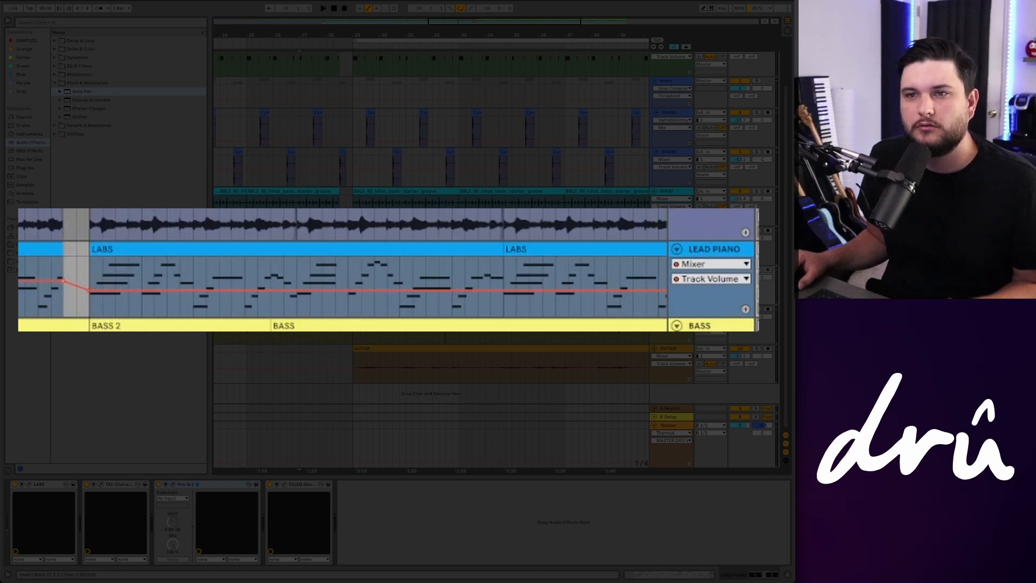
{"action": "key", "text": "space"}
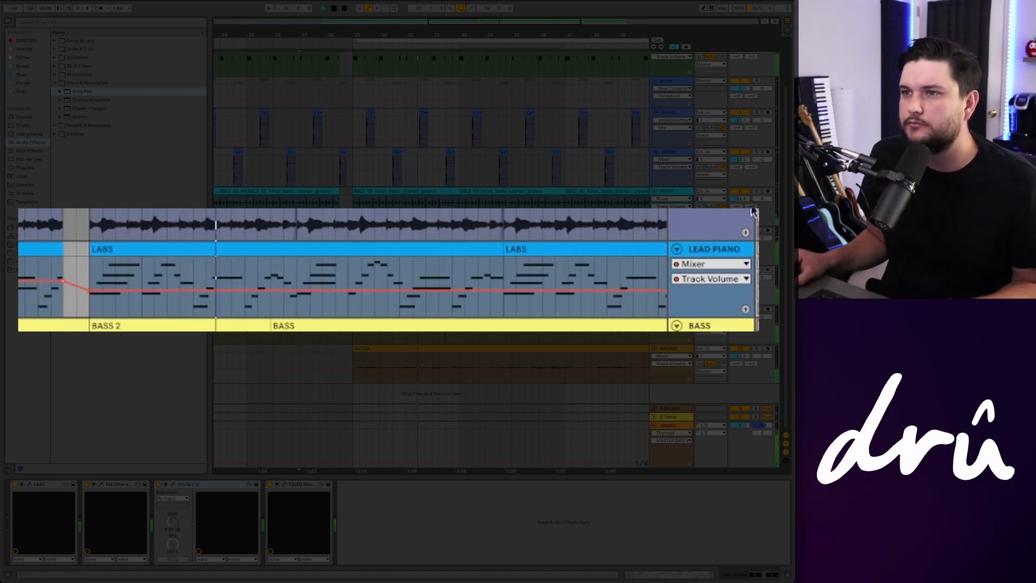
Step: Zoom out to the whole arrangement and play the full mix from the lead piano section
{"action": "left_click_drag", "start_coordinate": [522, 20], "coordinate": [452, 22]}
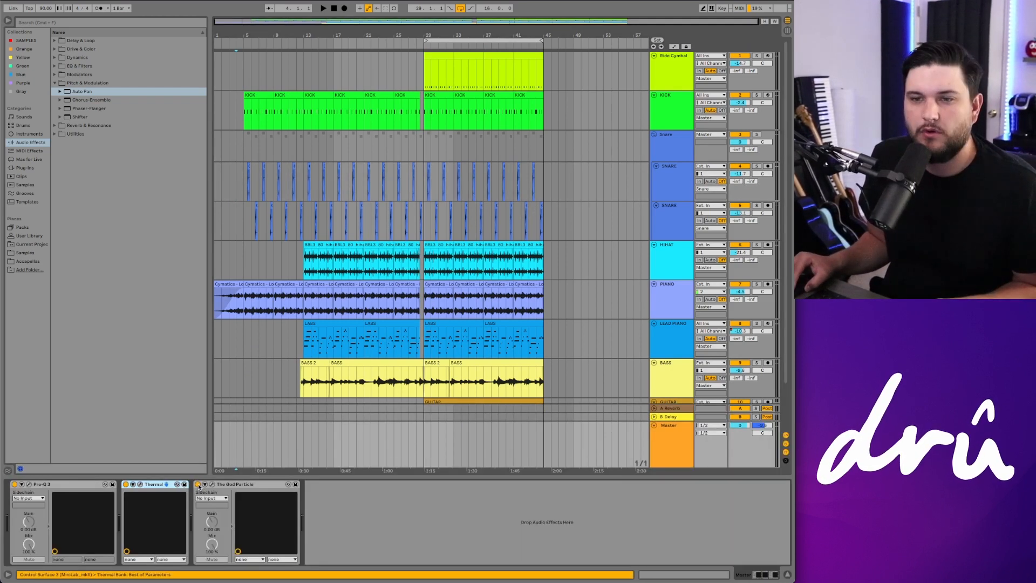
{"action": "left_click", "coordinate": [198, 484]}
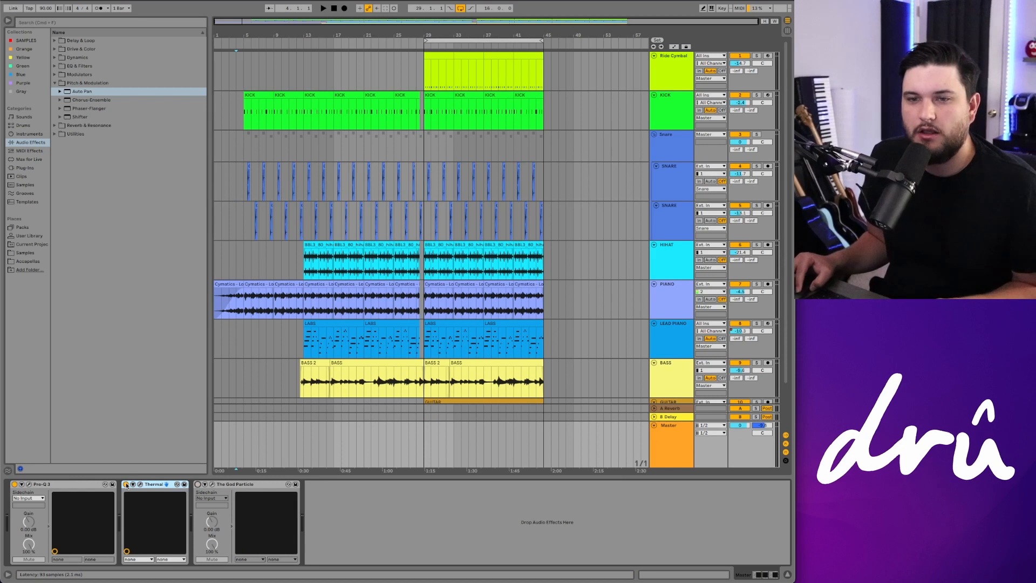
{"action": "left_click", "coordinate": [297, 340]}
{"action": "key", "text": "space"}
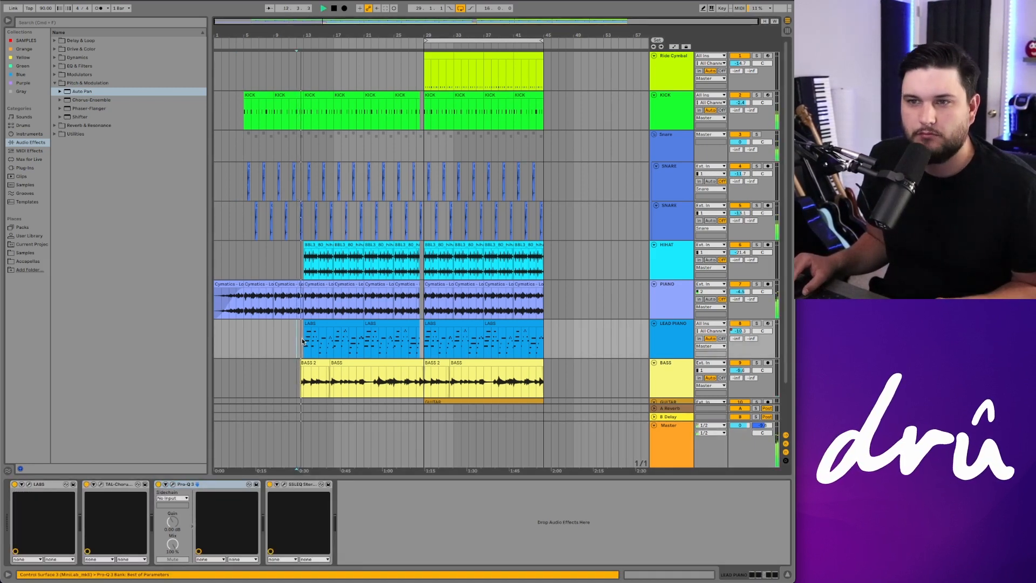
{"action": "left_click", "coordinate": [424, 346]}
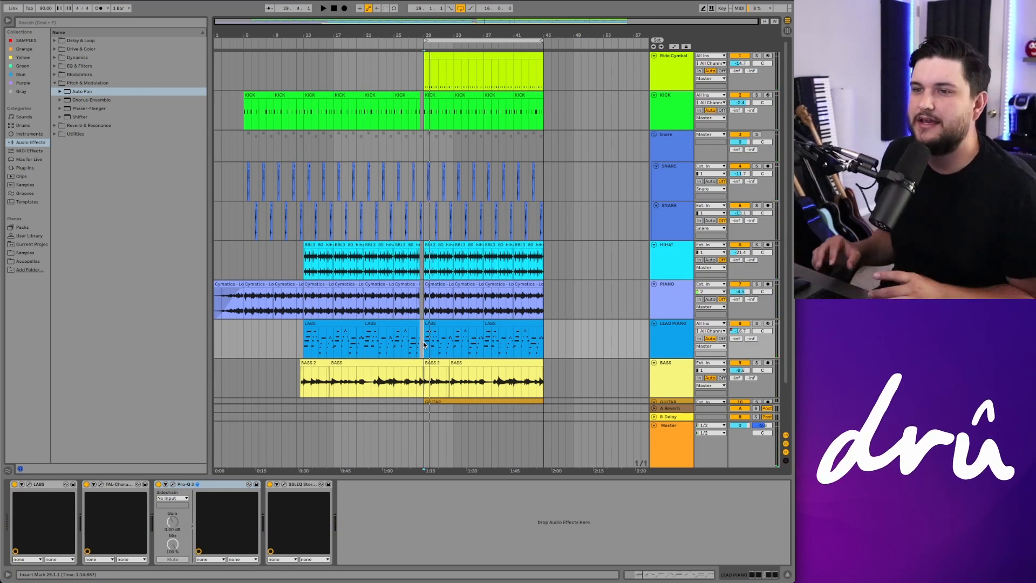
Step: Select the master track, open its Pro-Q 3 window to examine the EQ curve, and close it
{"action": "left_click", "coordinate": [680, 451]}
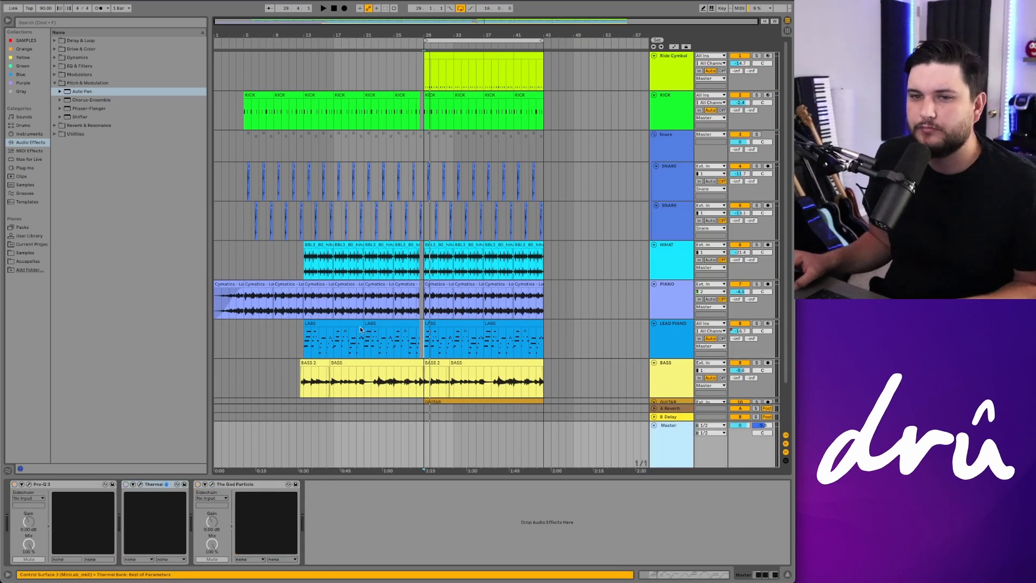
{"action": "left_click", "coordinate": [15, 485]}
{"action": "left_click", "coordinate": [30, 485]}
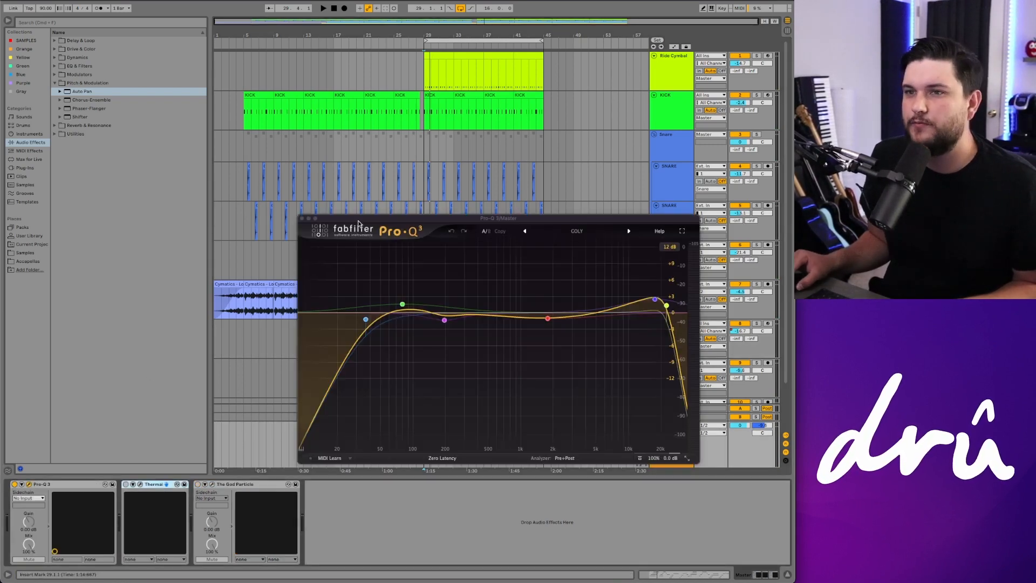
{"action": "left_click_drag", "start_coordinate": [361, 222], "coordinate": [284, 85]}
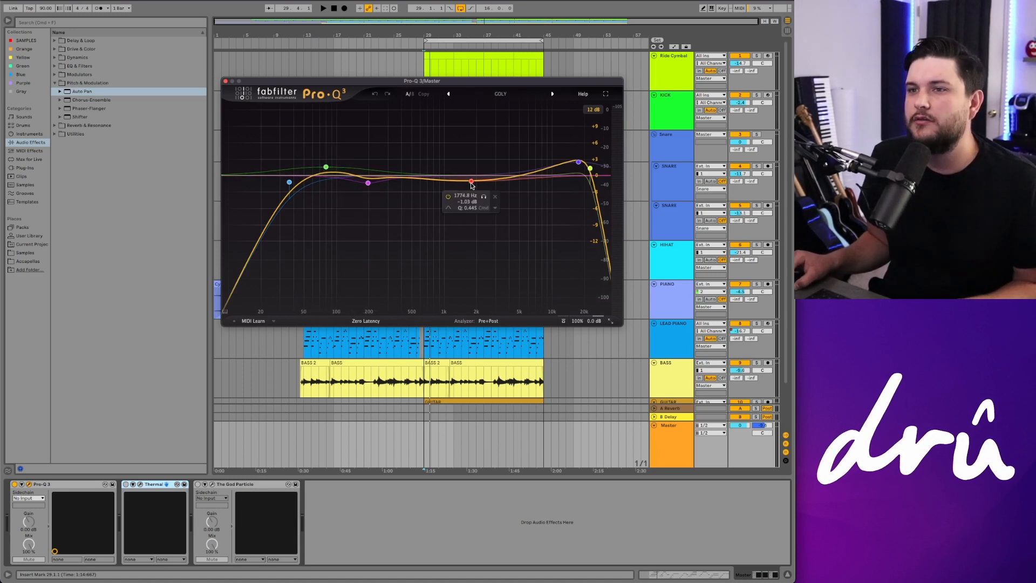
{"action": "scroll", "coordinate": [472, 185], "scroll_direction": "down", "scroll_amount": 1}
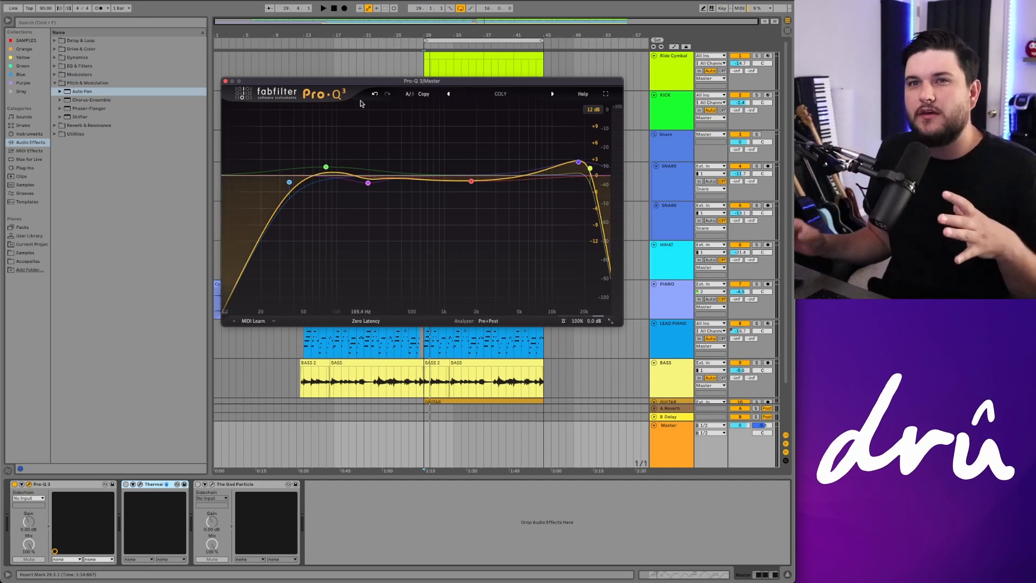
{"action": "left_click", "coordinate": [226, 81]}
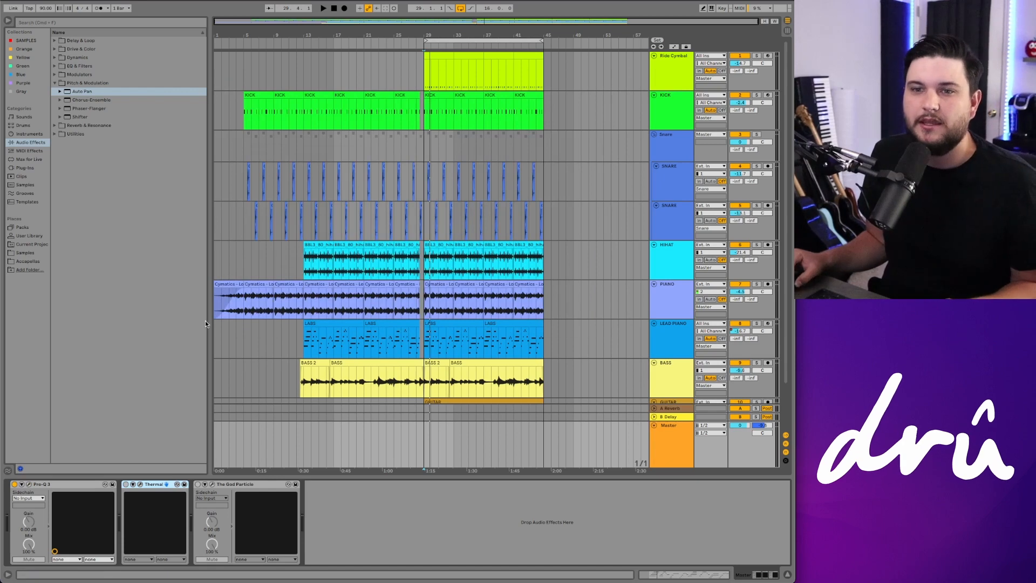
Step: Open the master's Thermal plugin editor and turn its Dry/Wet up to 100 to audition the effect
{"action": "left_click", "coordinate": [140, 484]}
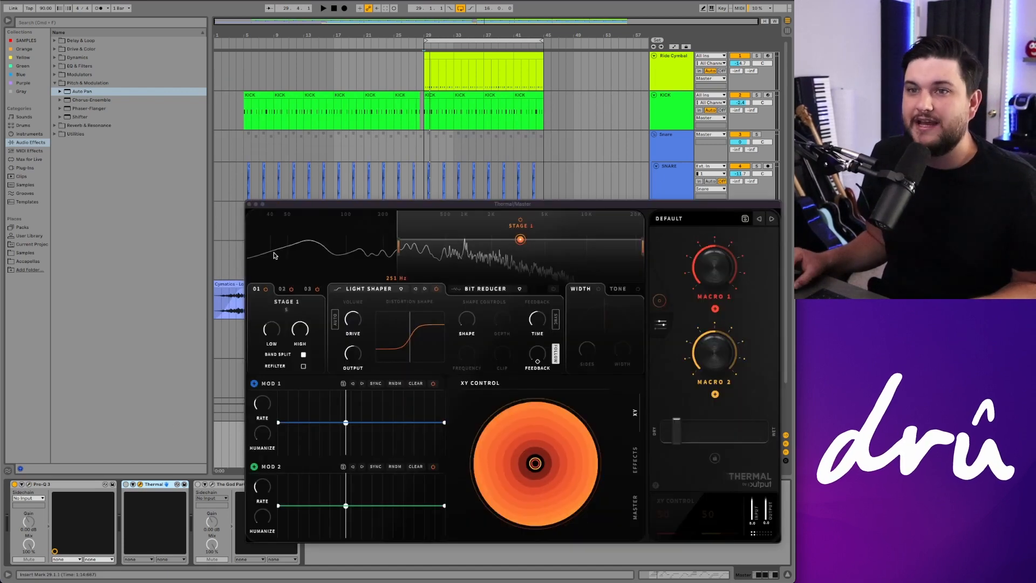
{"action": "left_click_drag", "start_coordinate": [298, 202], "coordinate": [174, 43]}
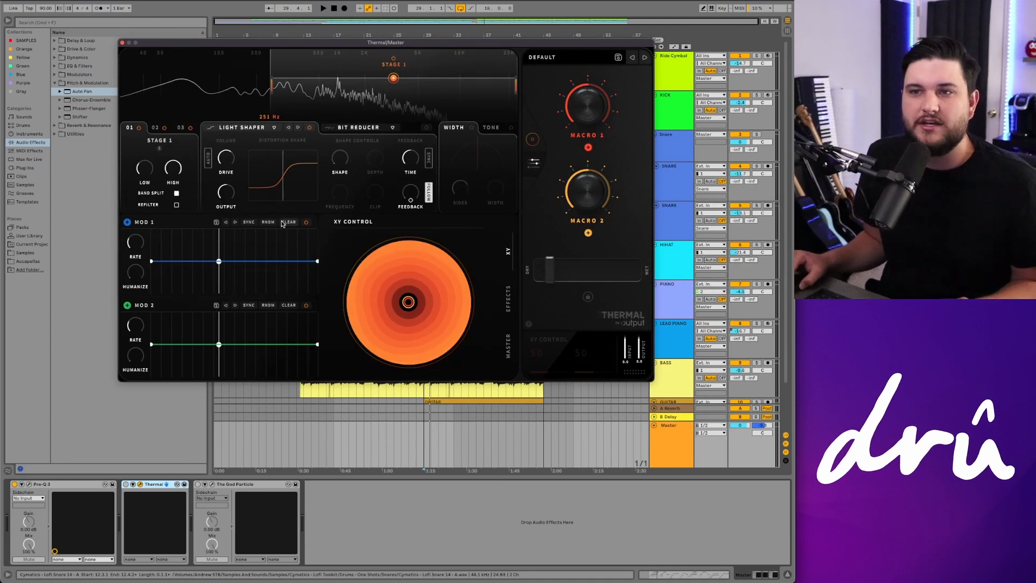
{"action": "left_click", "coordinate": [532, 140]}
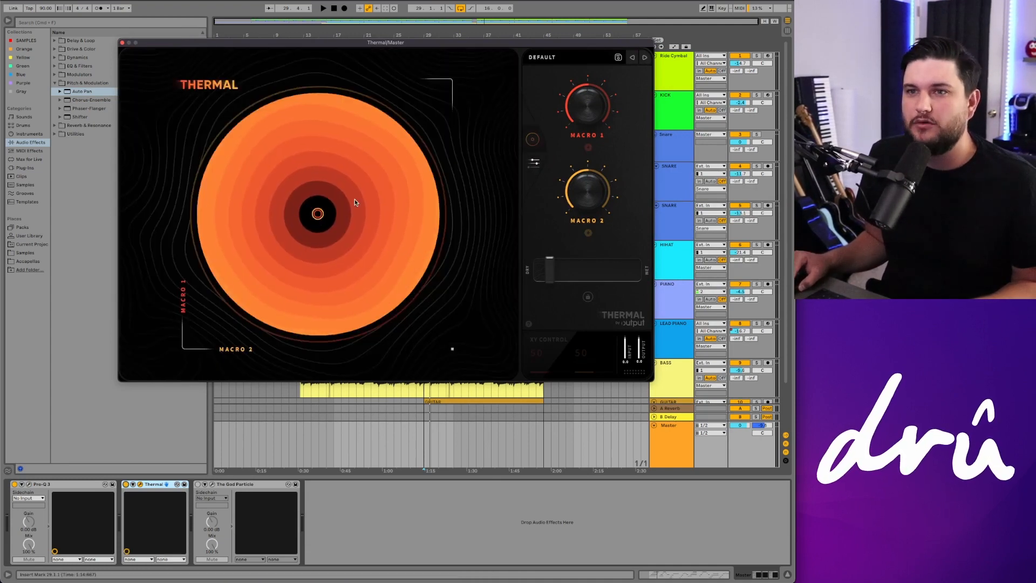
{"action": "left_click", "coordinate": [534, 162]}
{"action": "mouse_move", "coordinate": [547, 272]}
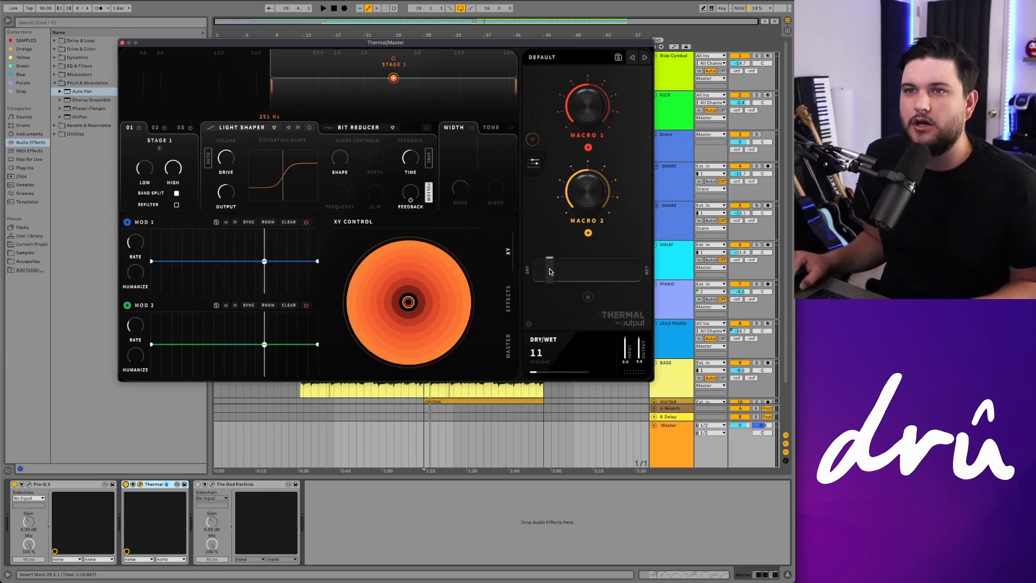
{"action": "left_click_drag", "start_coordinate": [551, 270], "coordinate": [637, 270]}
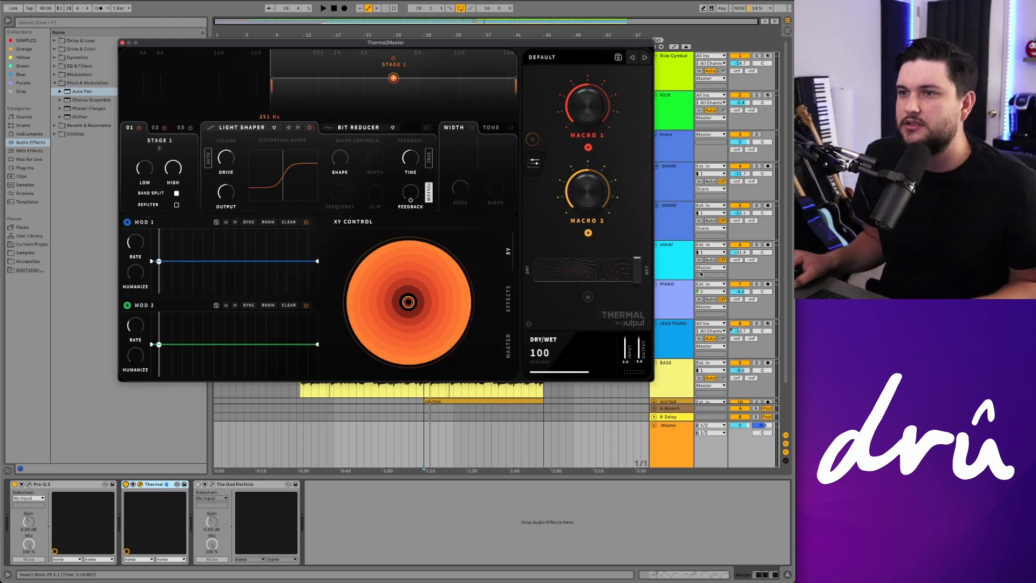
Step: Play the mix from around 0:30 and set Thermal's Dry/Wet to 11
{"action": "left_click", "coordinate": [291, 428]}
{"action": "key", "text": "space"}
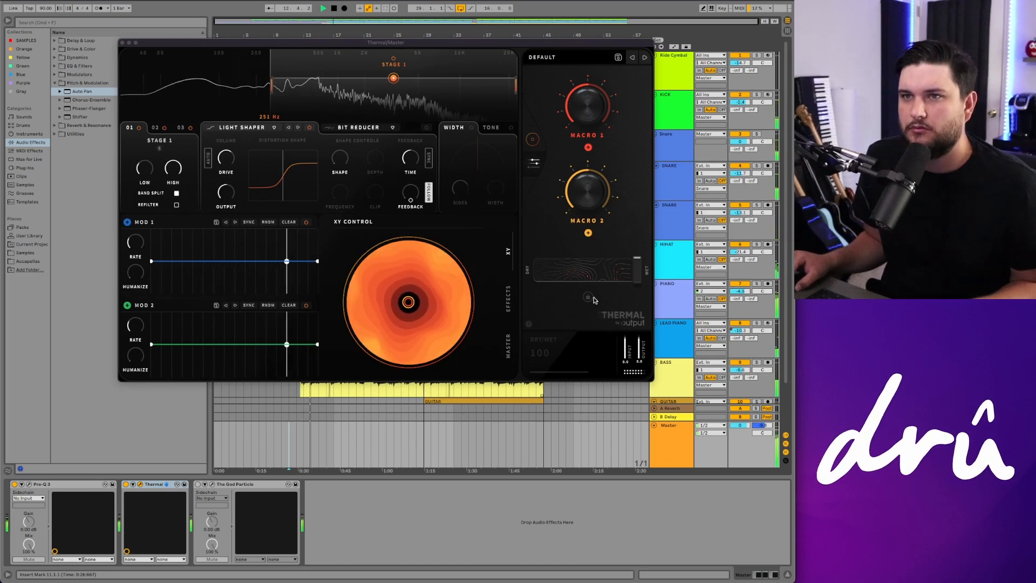
{"action": "left_click_drag", "start_coordinate": [635, 275], "coordinate": [559, 283]}
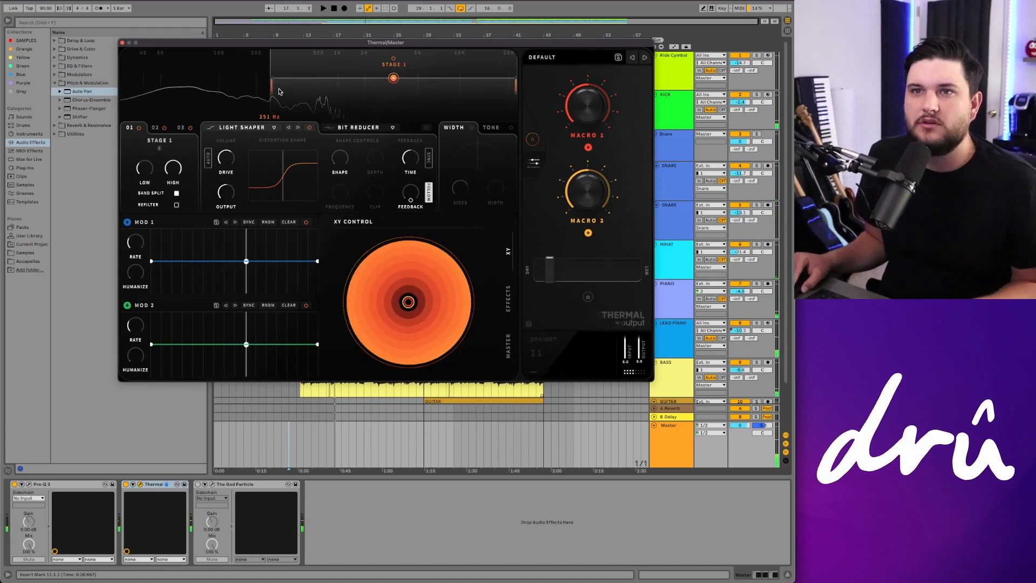
Step: Raise Thermal's low band-split frequency to about 276 Hz
{"action": "left_click_drag", "start_coordinate": [272, 90], "coordinate": [275, 96]}
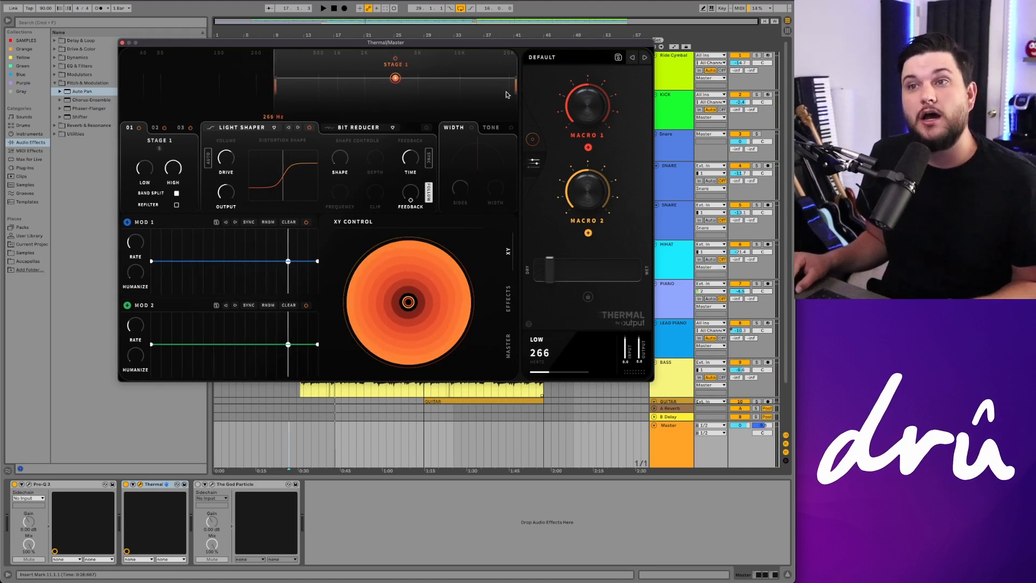
{"action": "left_click_drag", "start_coordinate": [275, 87], "coordinate": [278, 84]}
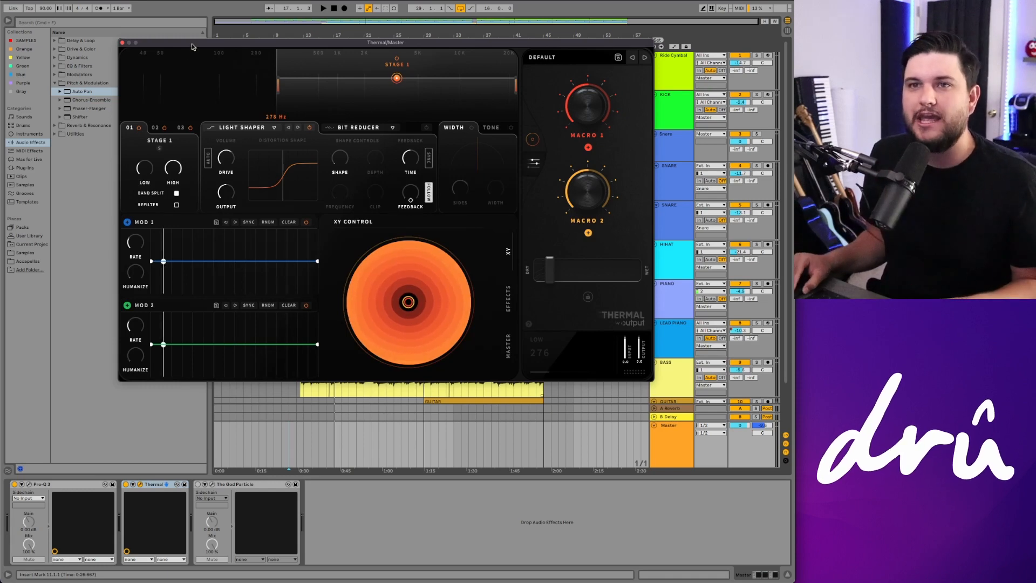
Step: Compare the mix with the master's Thermal plugin bypassed and active, toggling it on and off several times
{"action": "left_click_drag", "start_coordinate": [215, 43], "coordinate": [201, 0]}
{"action": "scroll", "coordinate": [372, 373], "scroll_direction": "down", "scroll_amount": 2}
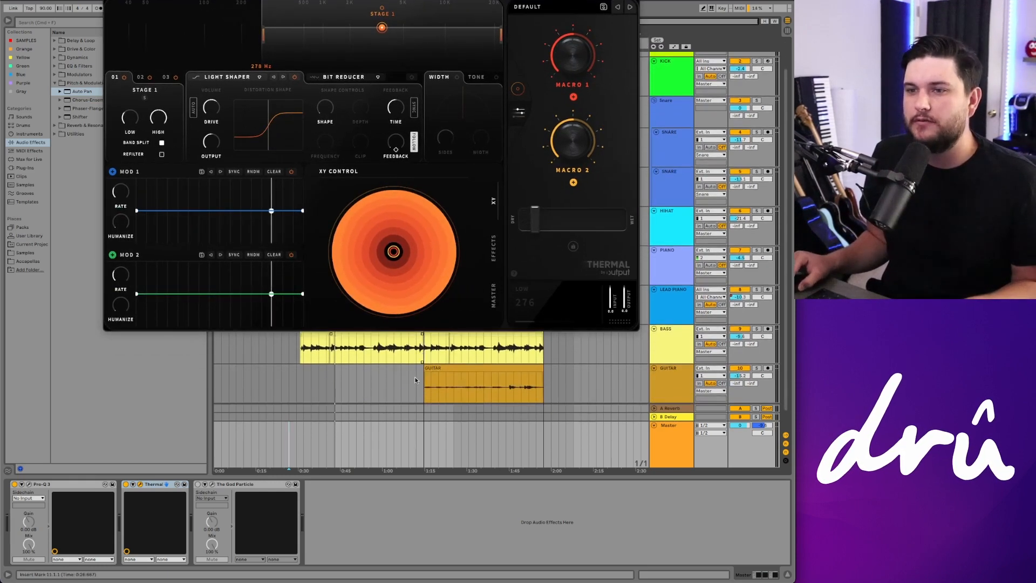
{"action": "left_click", "coordinate": [416, 386]}
{"action": "left_click", "coordinate": [683, 444]}
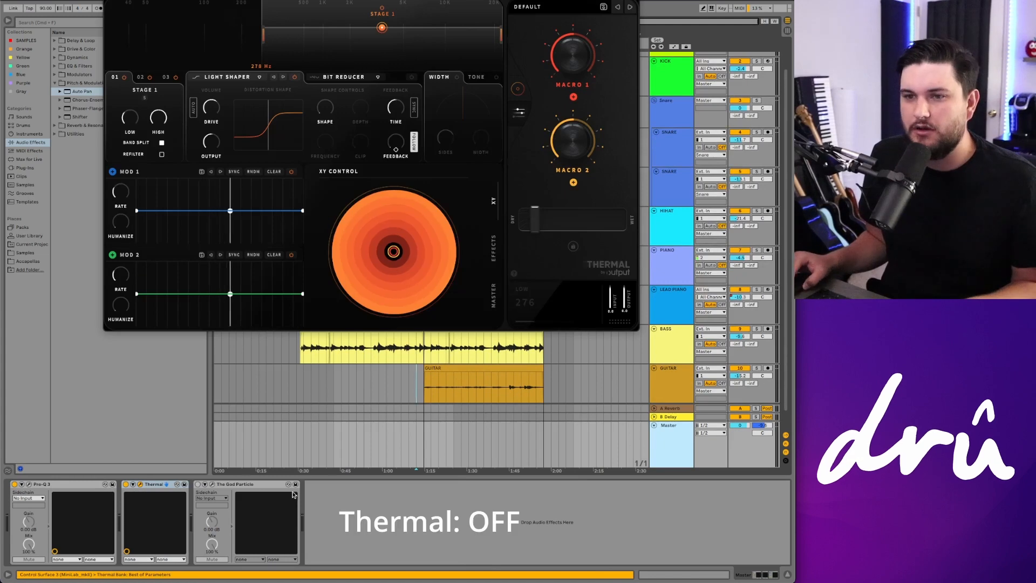
{"action": "left_click", "coordinate": [125, 484]}
{"action": "left_click", "coordinate": [427, 386]}
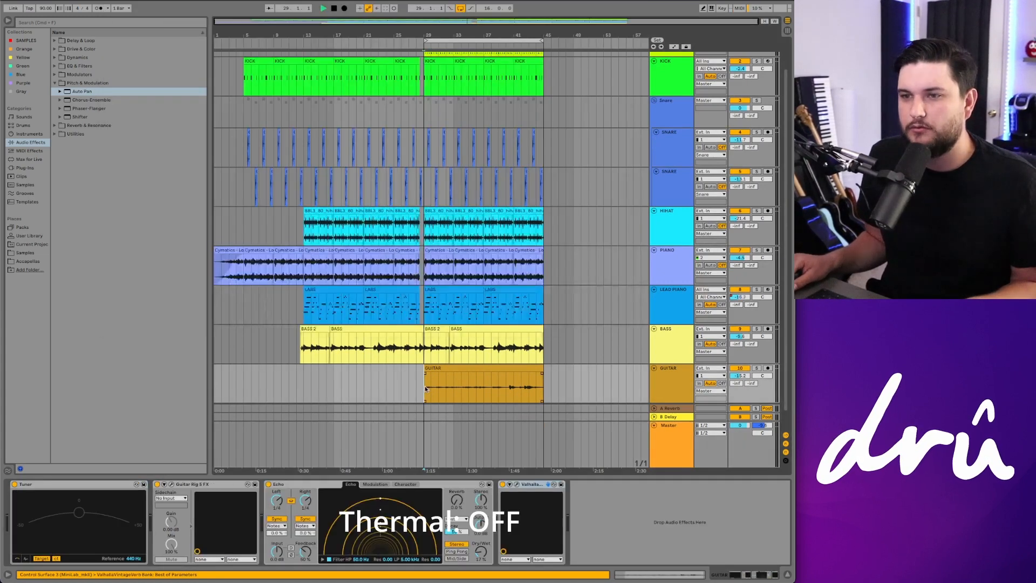
{"action": "left_click", "coordinate": [680, 445]}
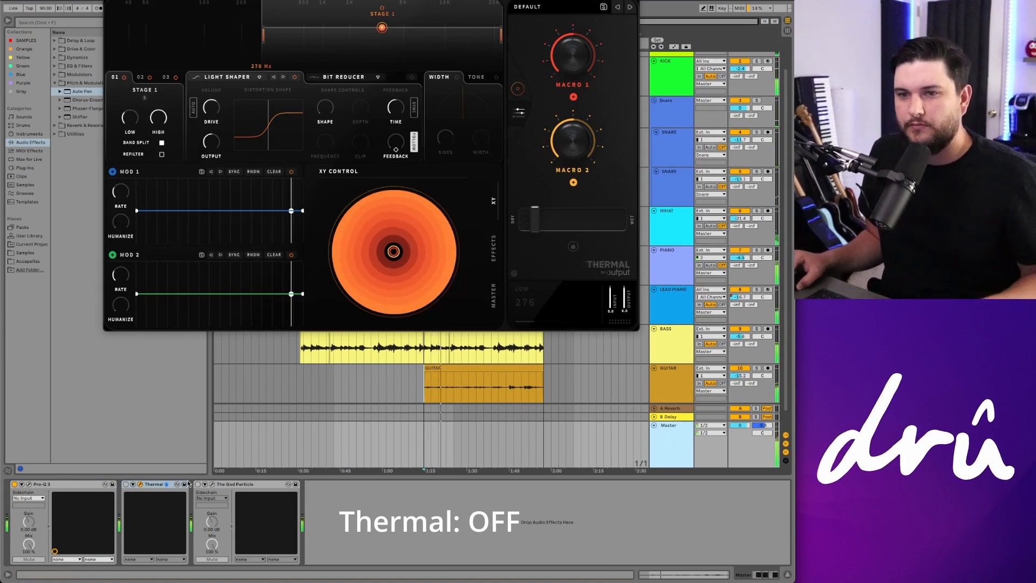
{"action": "left_click", "coordinate": [127, 485]}
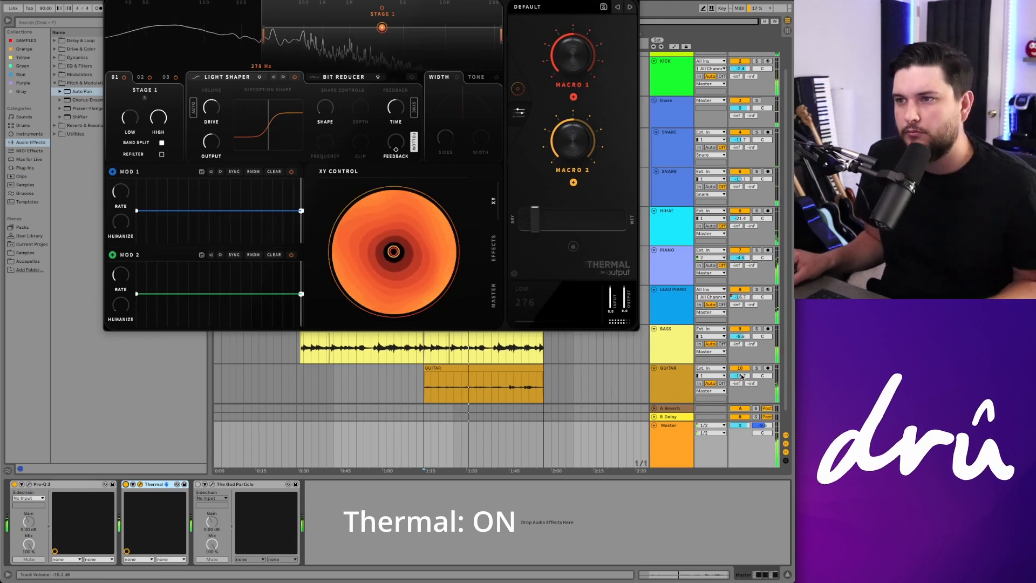
{"action": "left_click", "coordinate": [126, 485]}
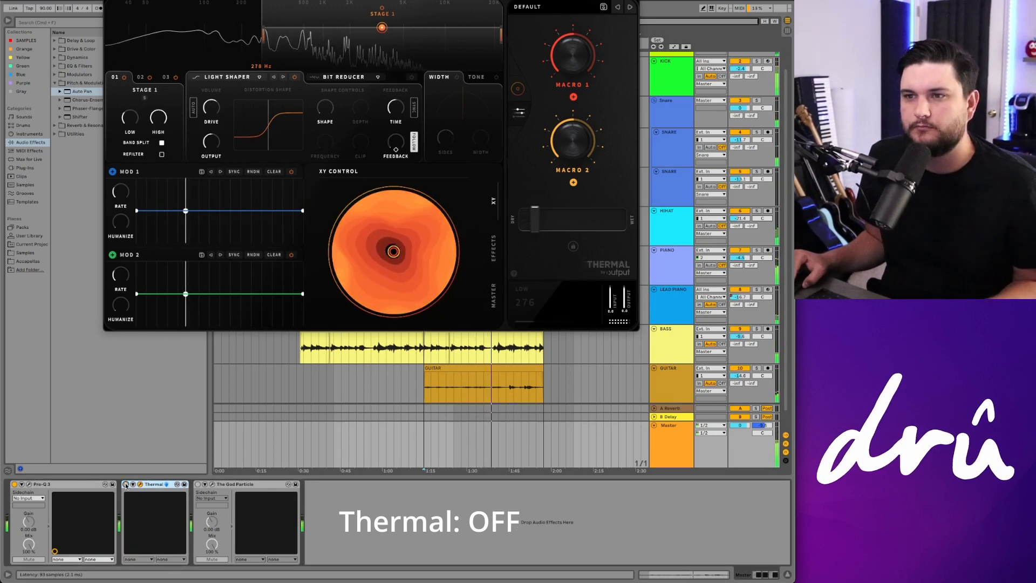
{"action": "left_click", "coordinate": [126, 485]}
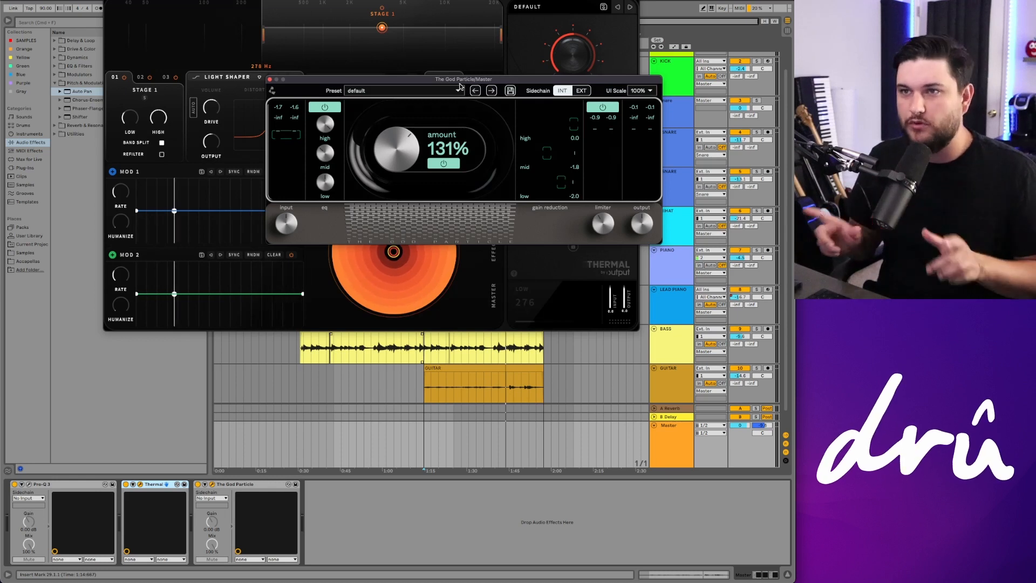
Step: Close the Thermal editor and play the mix from the bass entry with The God Particle window open
{"action": "key", "text": "super+w"}
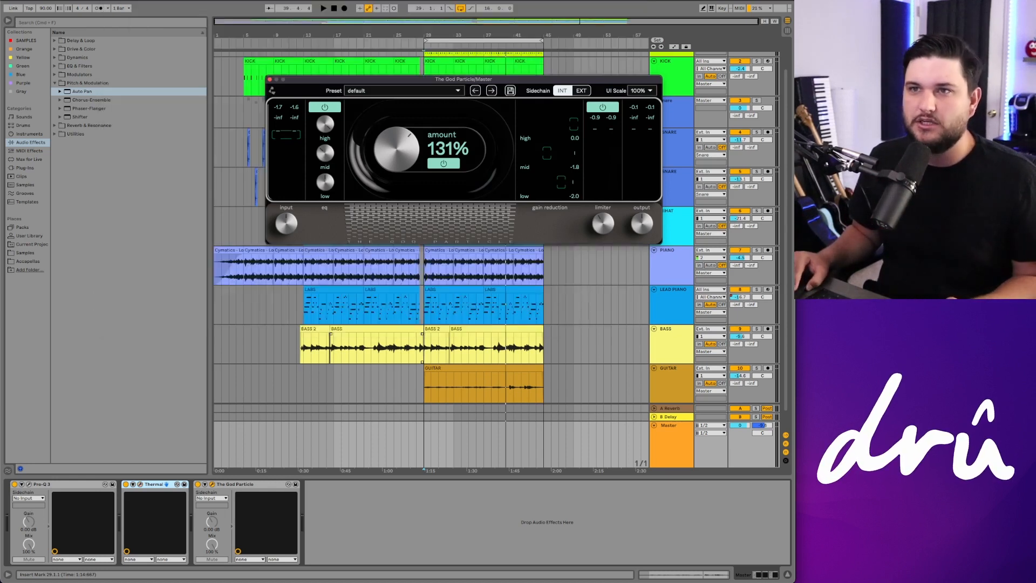
{"action": "left_click_drag", "start_coordinate": [332, 81], "coordinate": [322, 80]}
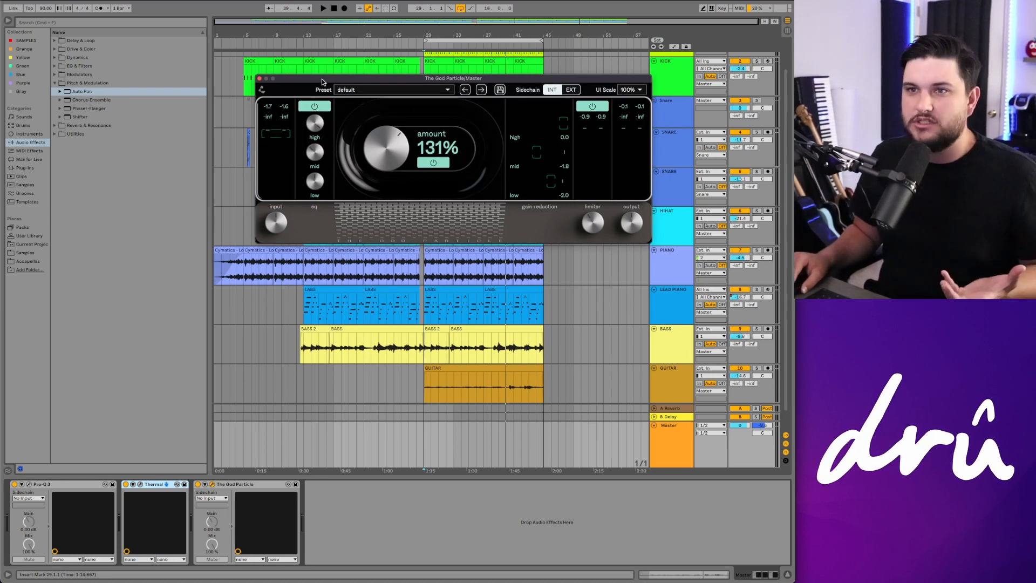
{"action": "left_click_drag", "start_coordinate": [322, 82], "coordinate": [322, 95]}
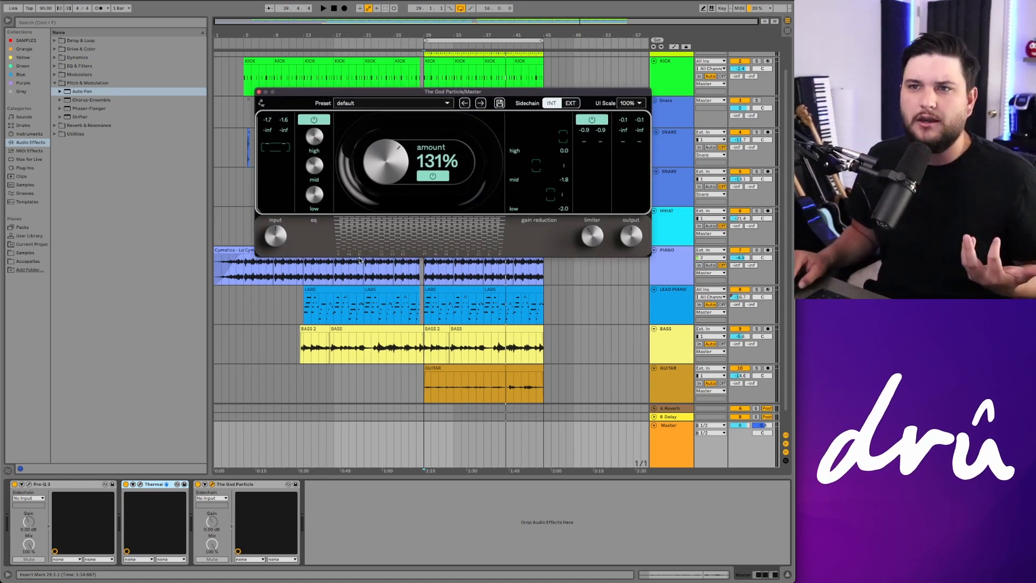
{"action": "left_click", "coordinate": [301, 355]}
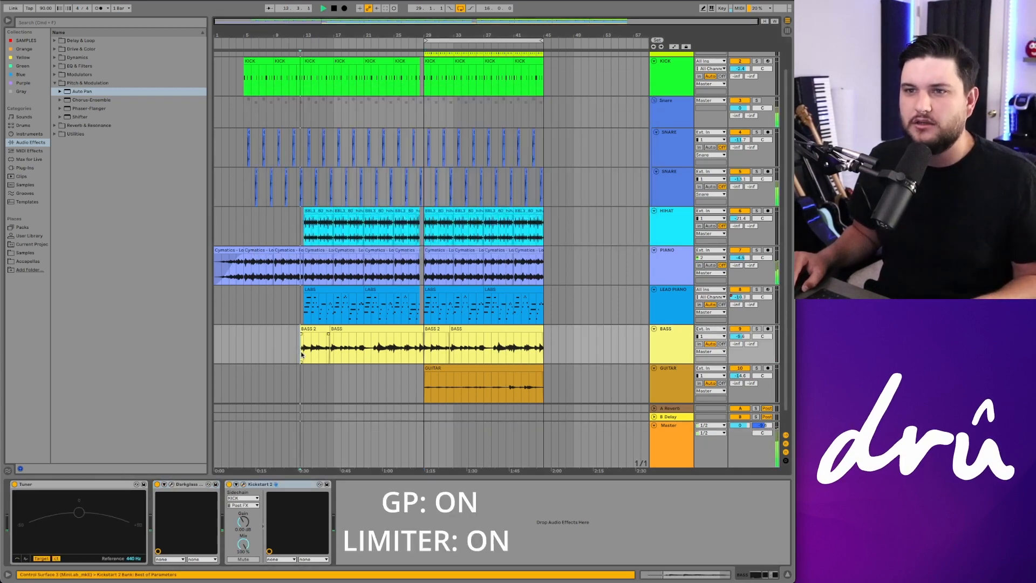
{"action": "key", "text": "space"}
{"action": "left_click", "coordinate": [675, 442]}
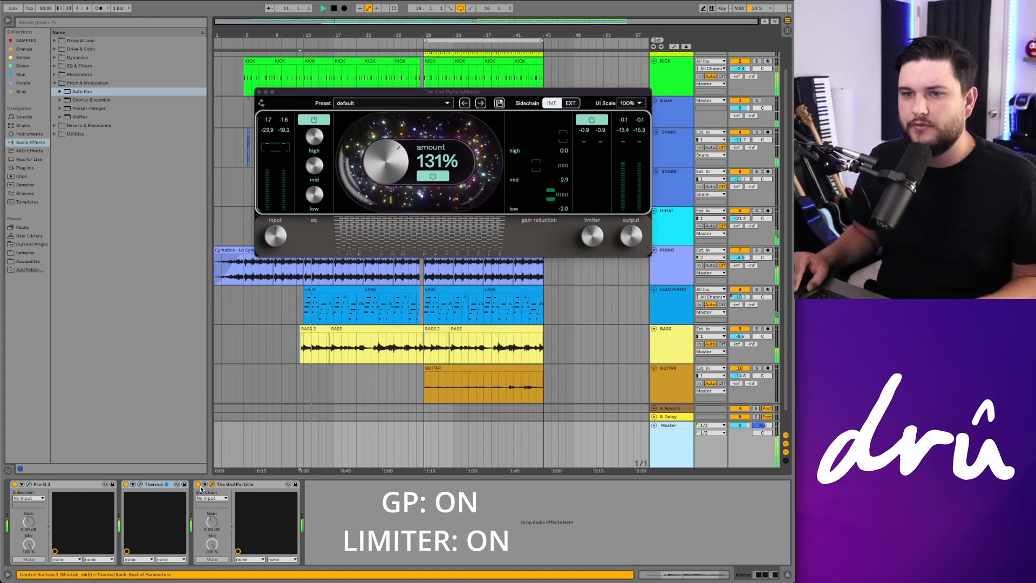
Step: Turn off The God Particle's limiter and bypass the plugin briefly to compare the sound
{"action": "left_click", "coordinate": [594, 121]}
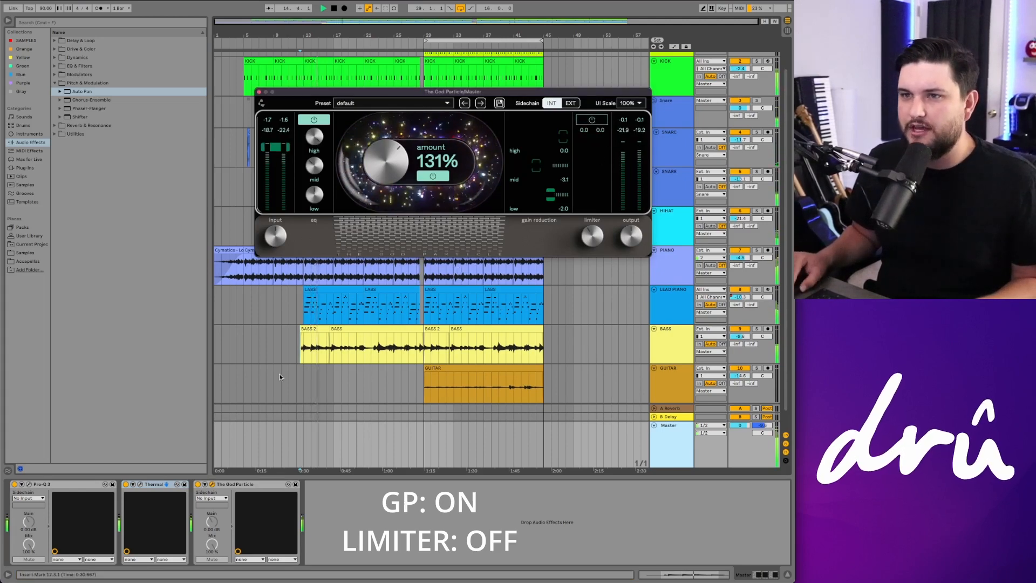
{"action": "left_click", "coordinate": [198, 484]}
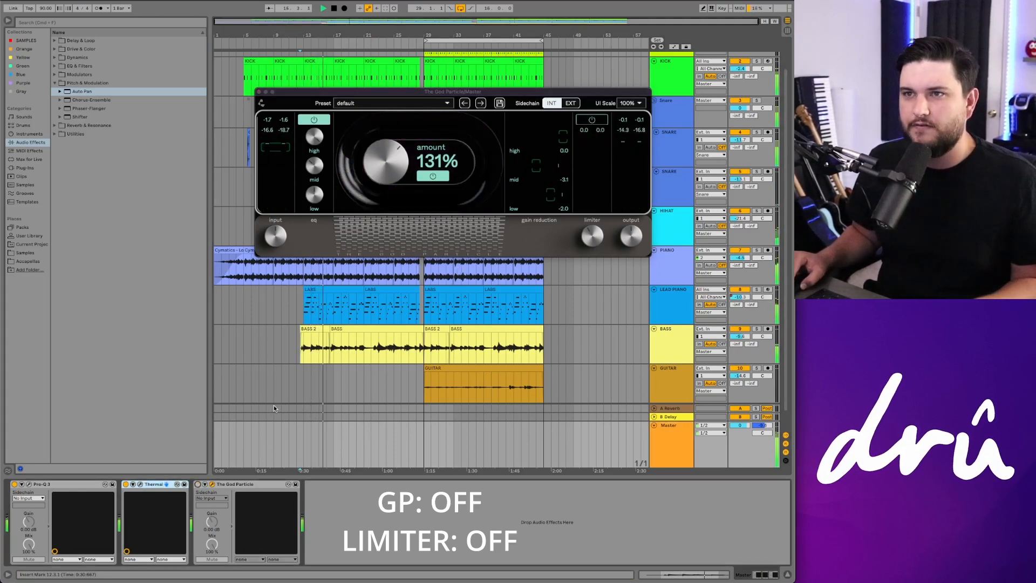
{"action": "left_click", "coordinate": [199, 485]}
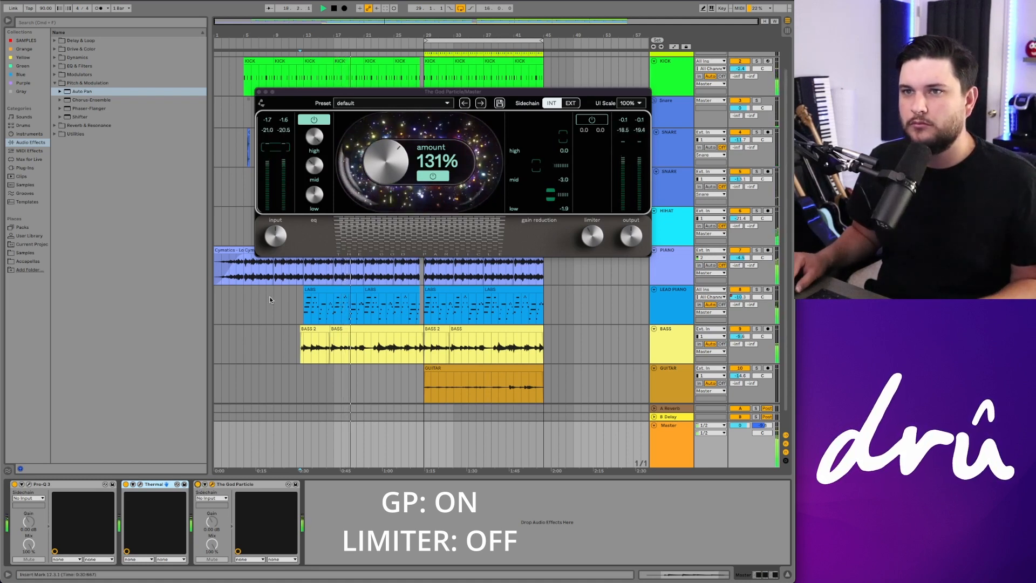
Step: Nudge The God Particle's high EQ knob and slightly lower the hi-hat track's volume
{"action": "left_click_drag", "start_coordinate": [316, 140], "coordinate": [318, 148]}
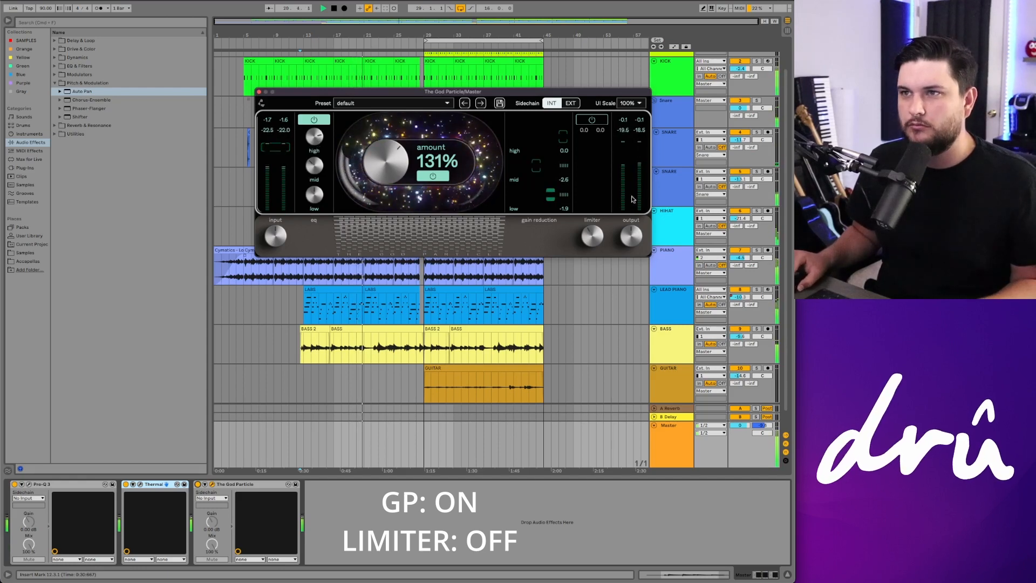
{"action": "scroll", "coordinate": [686, 187], "scroll_direction": "up", "scroll_amount": 1}
{"action": "left_click_drag", "start_coordinate": [739, 231], "coordinate": [739, 238]}
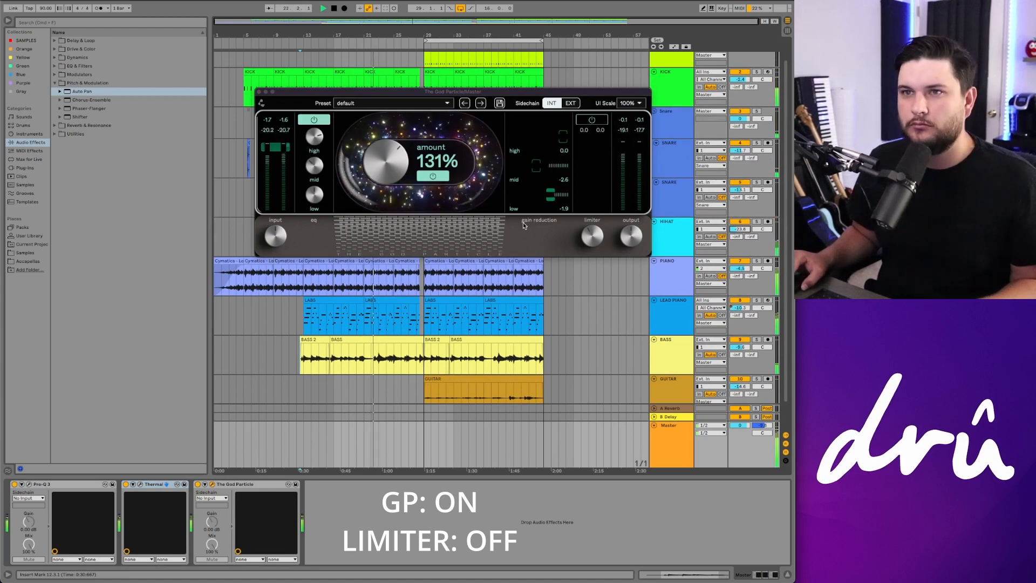
Step: Re-enable The God Particle's limiter and close its plugin window
{"action": "left_click", "coordinate": [594, 120]}
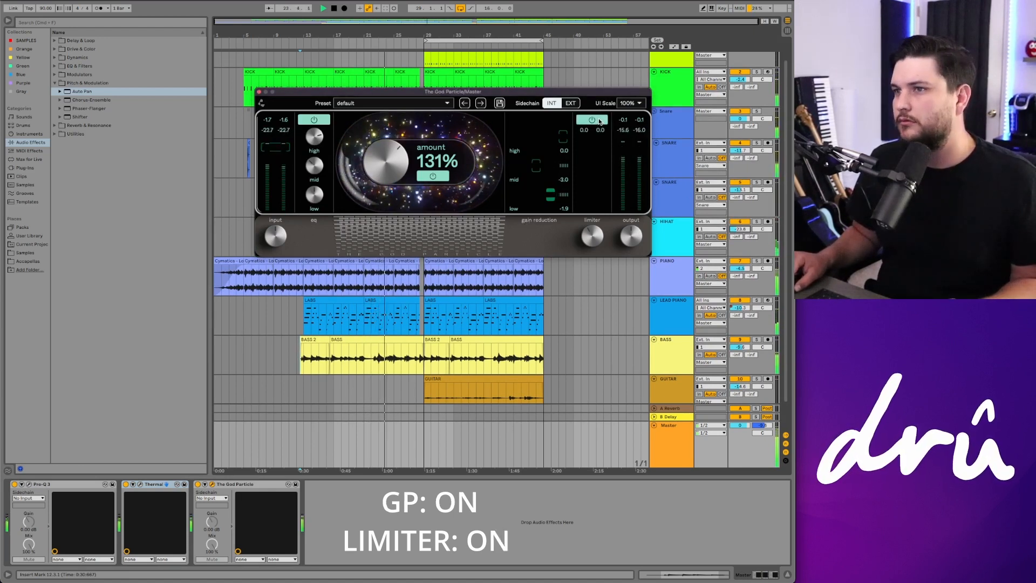
{"action": "left_click", "coordinate": [260, 92]}
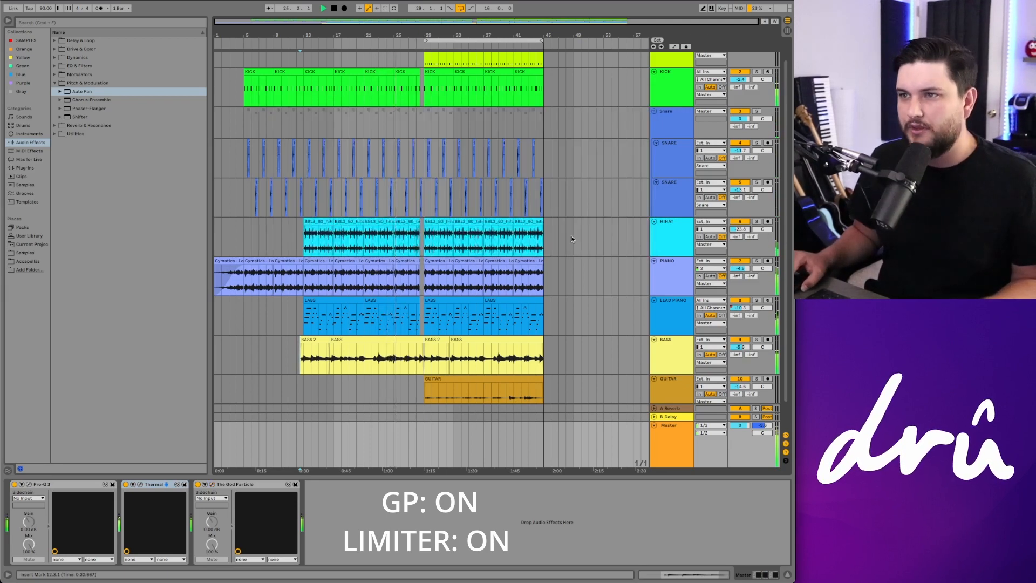
Step: Play the mix from the hi-hat entry and lower the guitar track's volume slightly
{"action": "key", "text": "space"}
{"action": "left_click", "coordinate": [303, 242]}
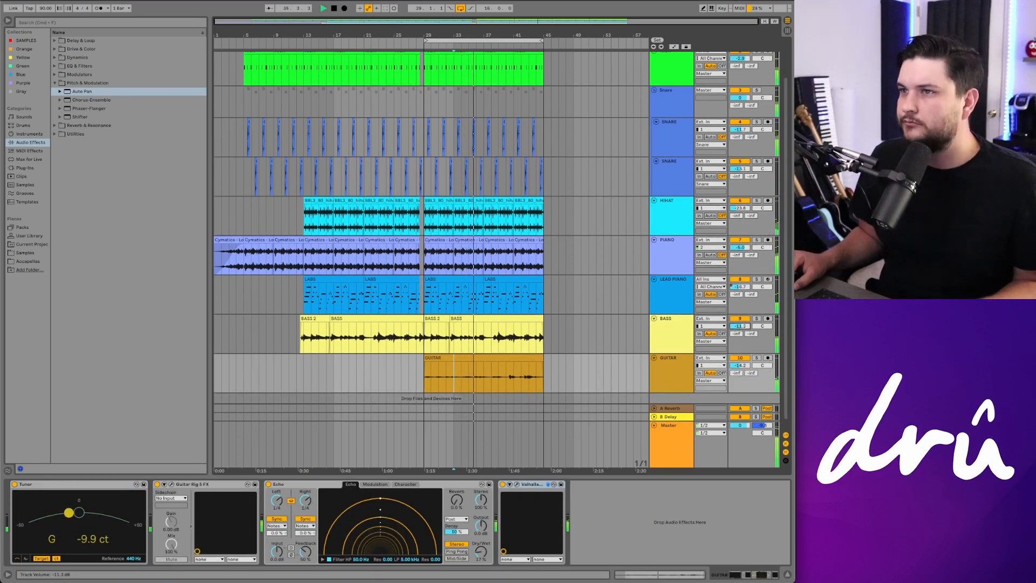
{"action": "scroll", "coordinate": [715, 314], "scroll_direction": "up", "scroll_amount": 2}
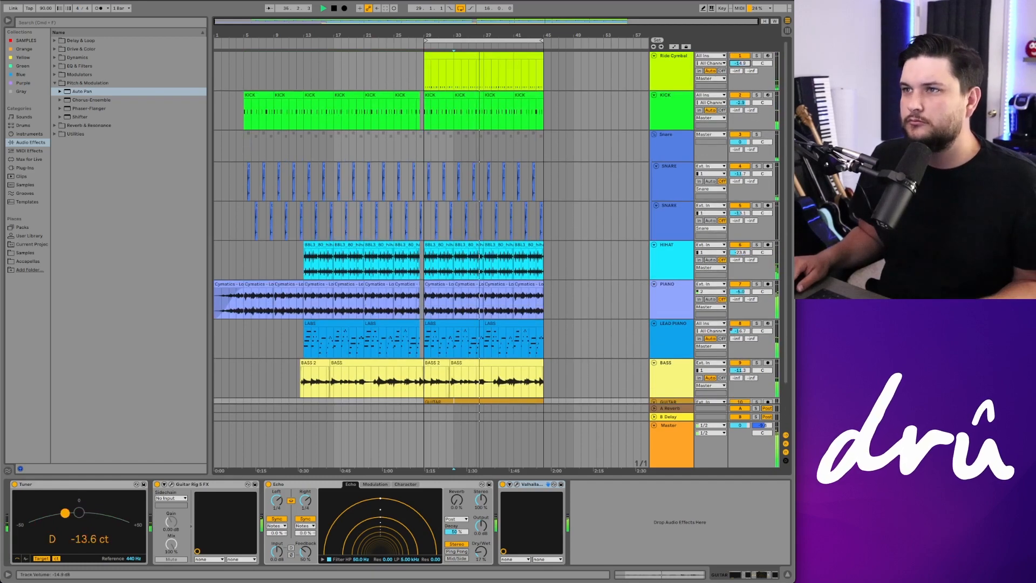
{"action": "scroll", "coordinate": [740, 356], "scroll_direction": "down", "scroll_amount": 2}
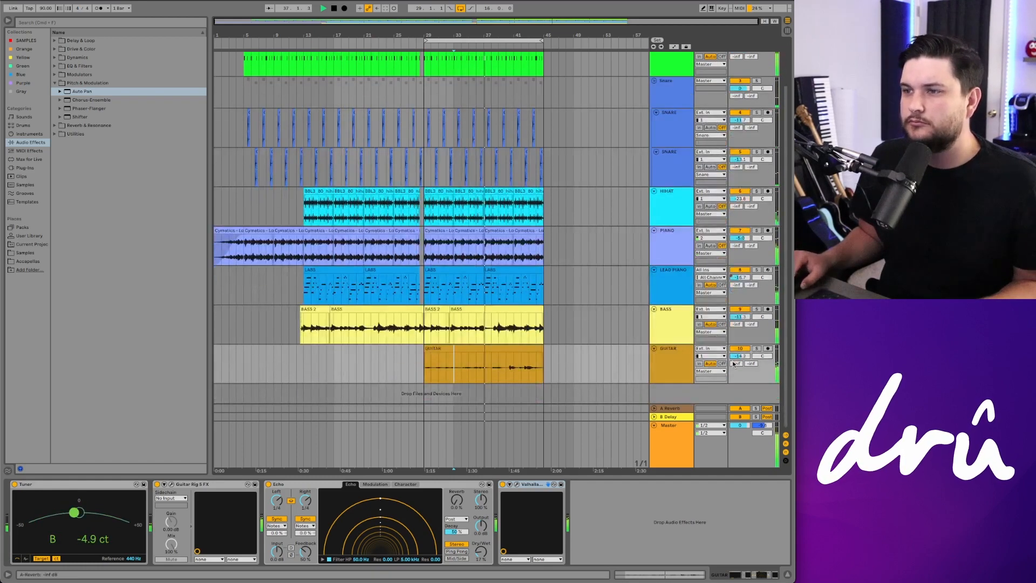
{"action": "left_click_drag", "start_coordinate": [740, 356], "coordinate": [740, 357]}
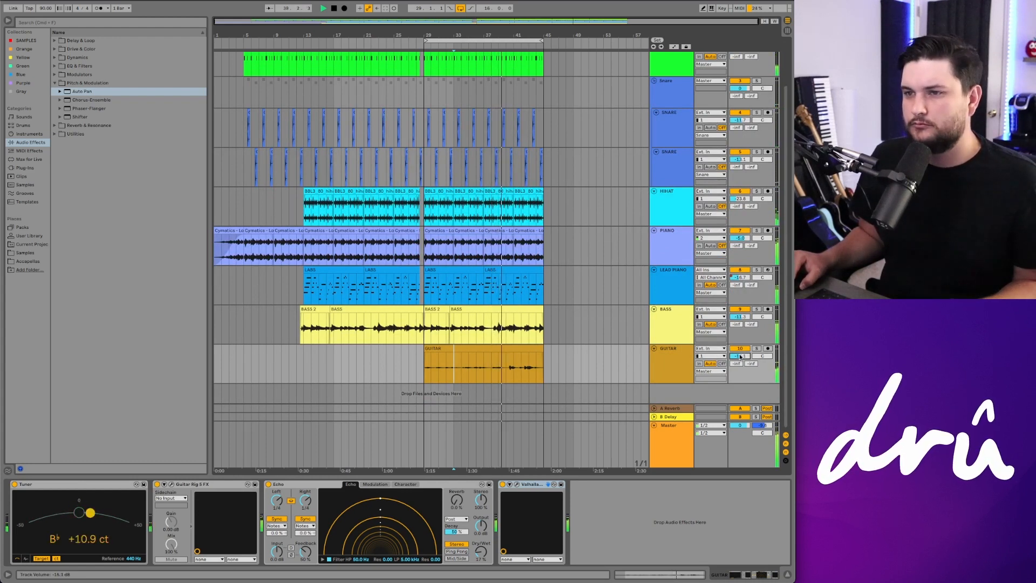
Step: Lower the first snare track's volume slightly
{"action": "scroll", "coordinate": [617, 273], "scroll_direction": "up", "scroll_amount": 2}
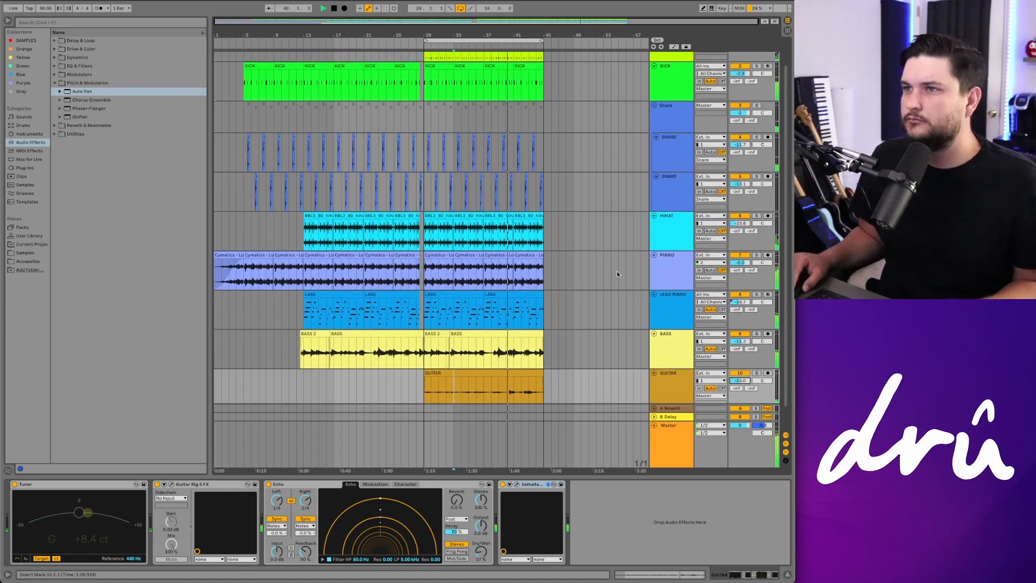
{"action": "scroll", "coordinate": [617, 274], "scroll_direction": "up", "scroll_amount": 1}
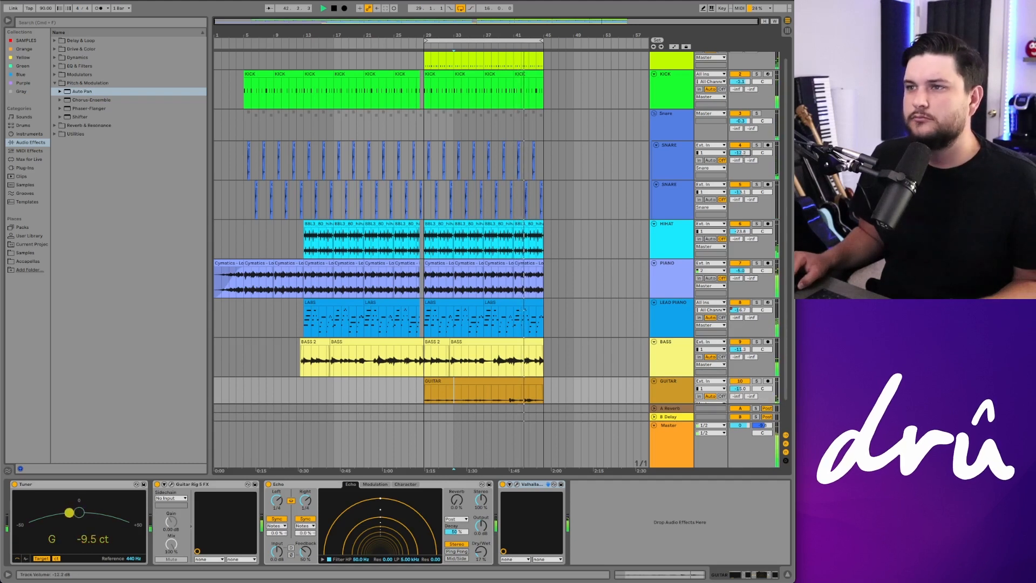
{"action": "left_click_drag", "start_coordinate": [741, 153], "coordinate": [742, 155]}
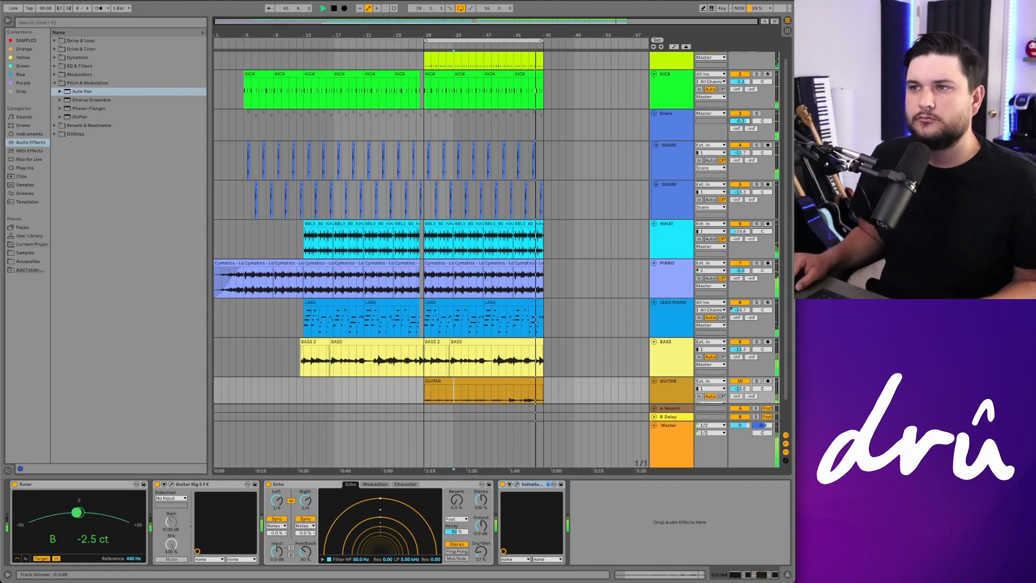
{"action": "scroll", "coordinate": [708, 95], "scroll_direction": "up", "scroll_amount": 1}
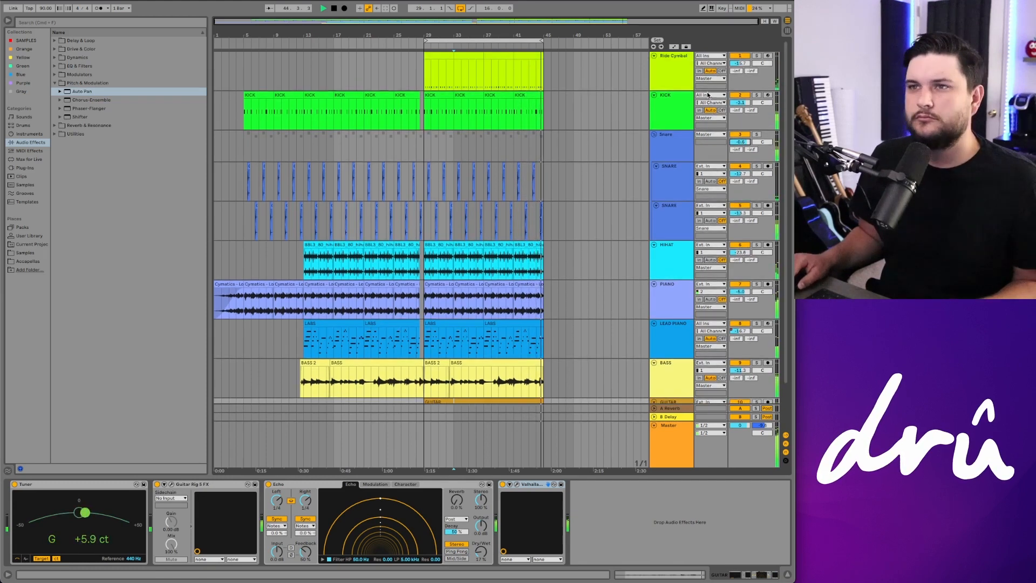